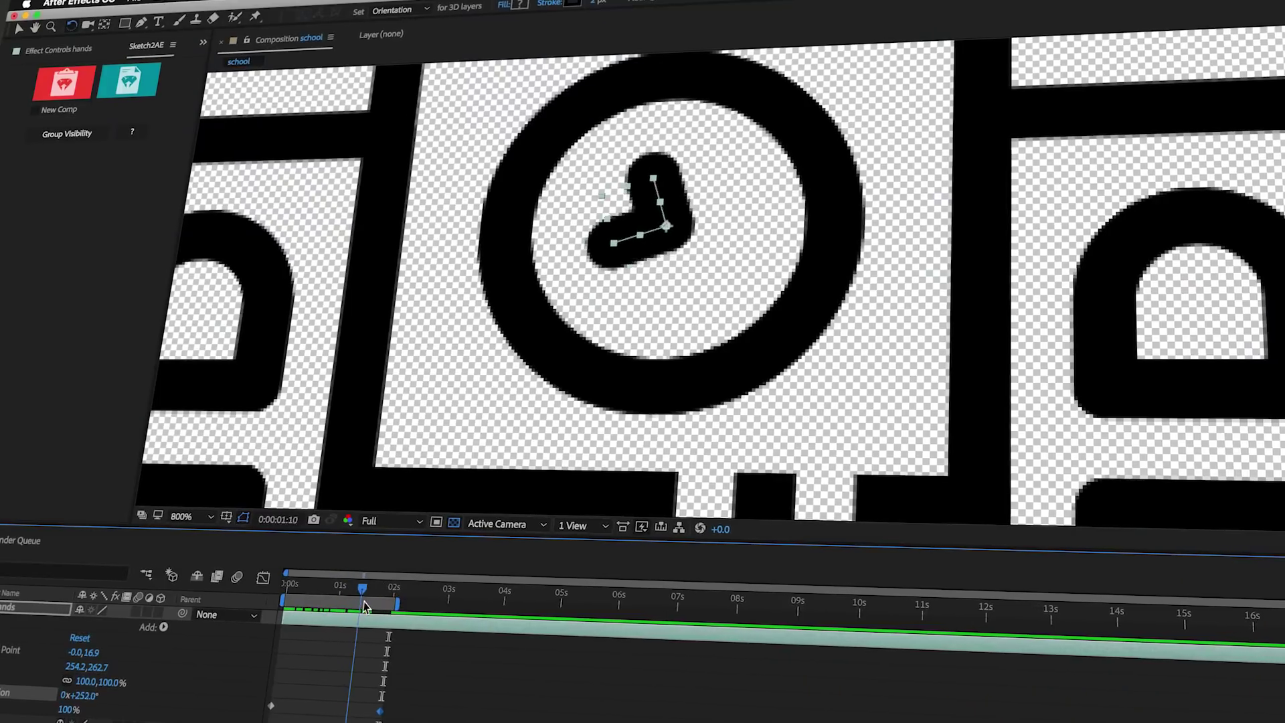
Scrub the timeline to watch the school icon's clock hand rotate
left_click_drag(372, 603, 399, 605)
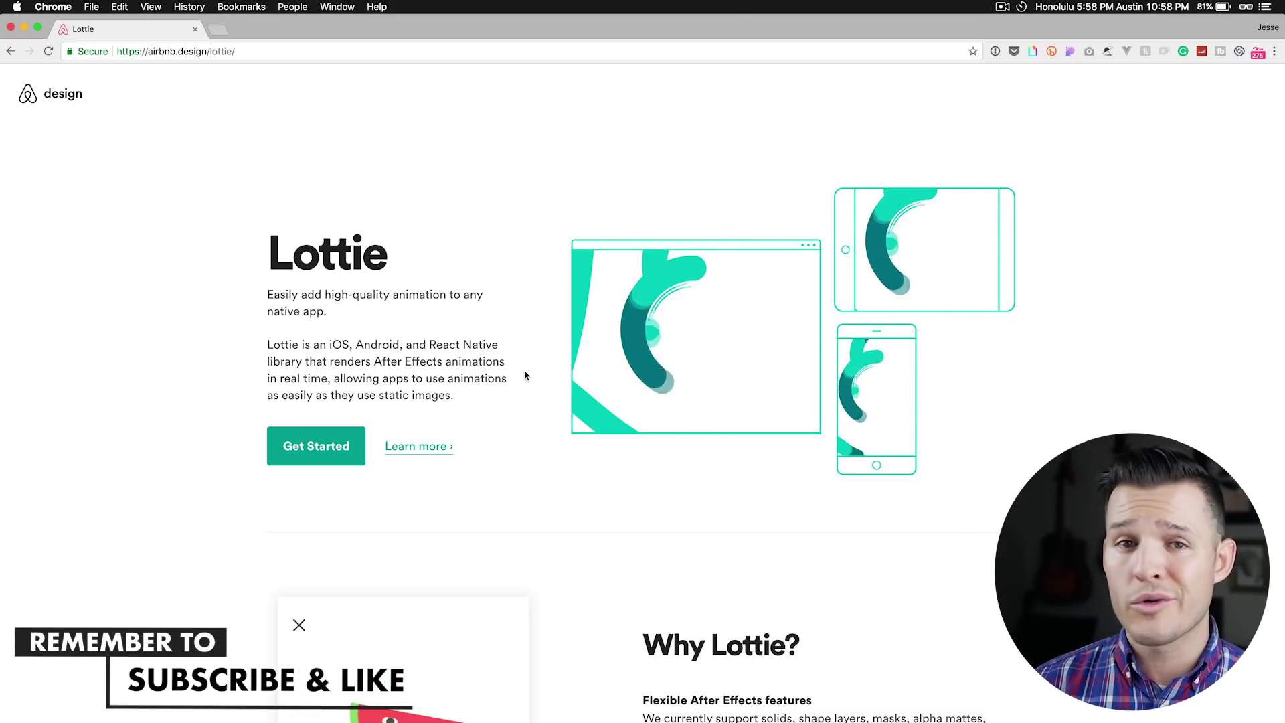
Find lottie-web's Plugin installation section and open the aescripts.com/bodymovin link in a new tab
left_click(285, 437)
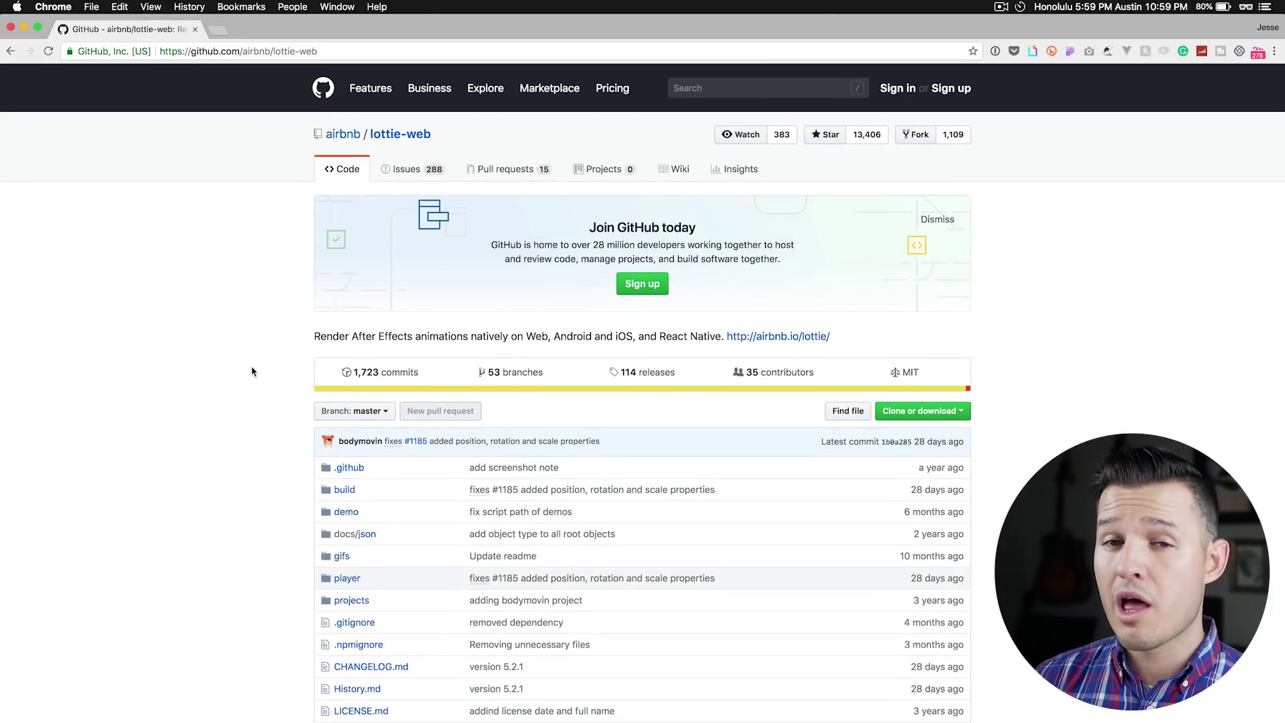
scroll(247, 372, "down", 20)
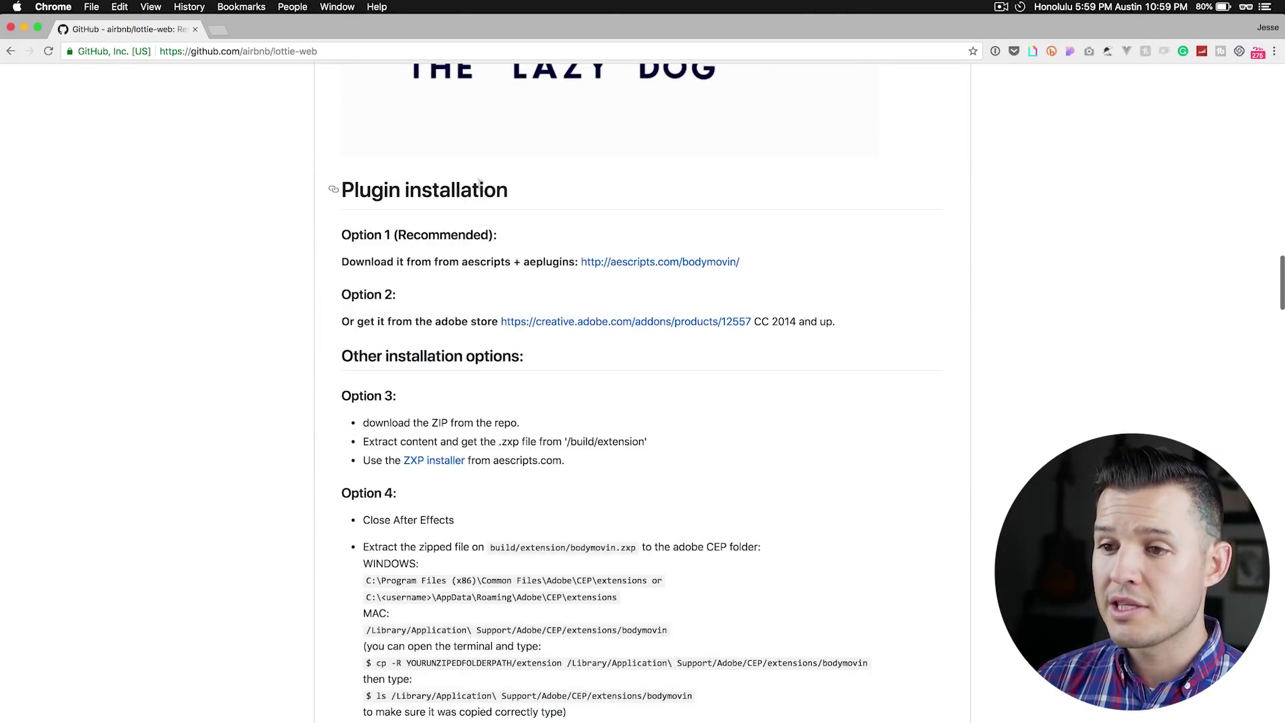
left_click_drag(373, 190, 508, 191)
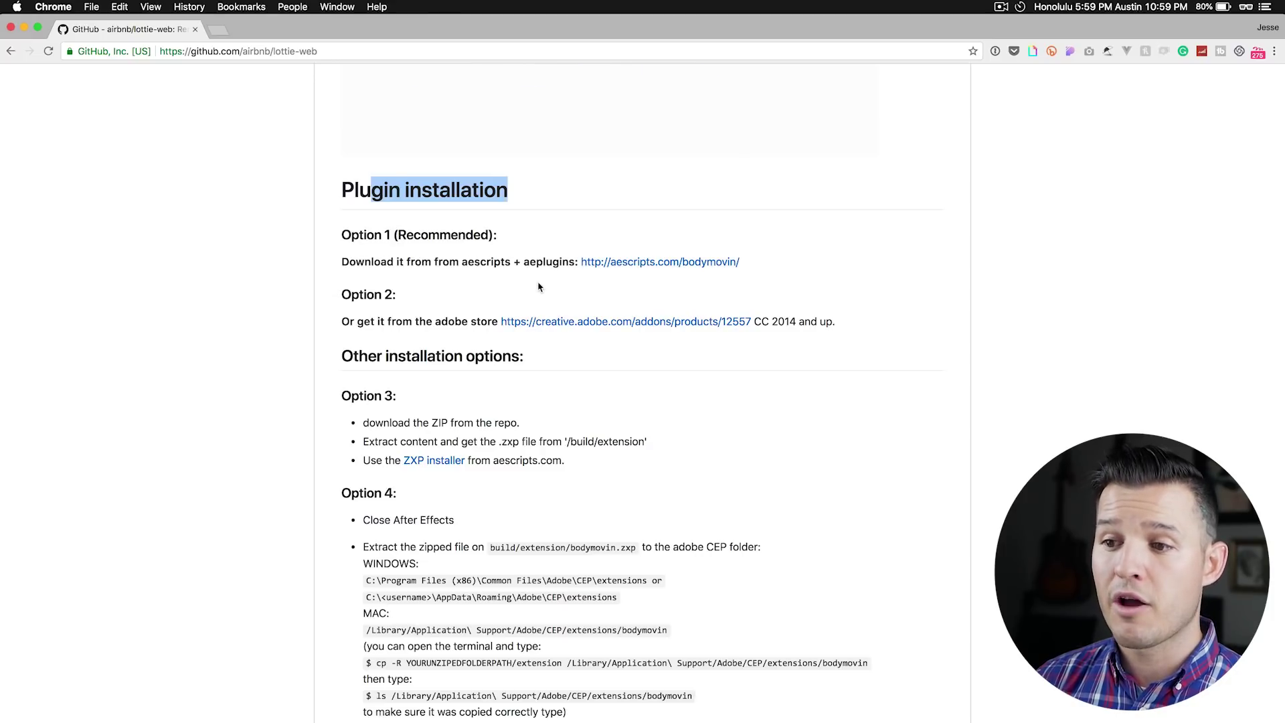
left_click(662, 262, "super")
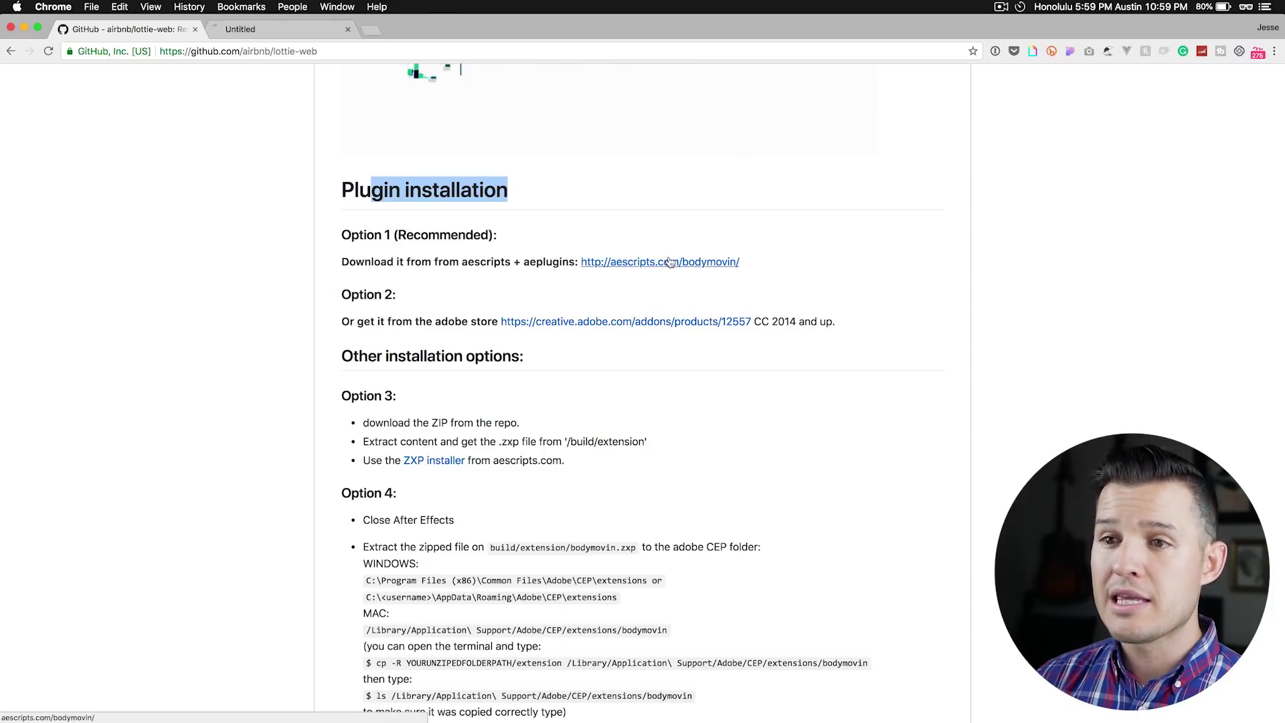
left_click(259, 35)
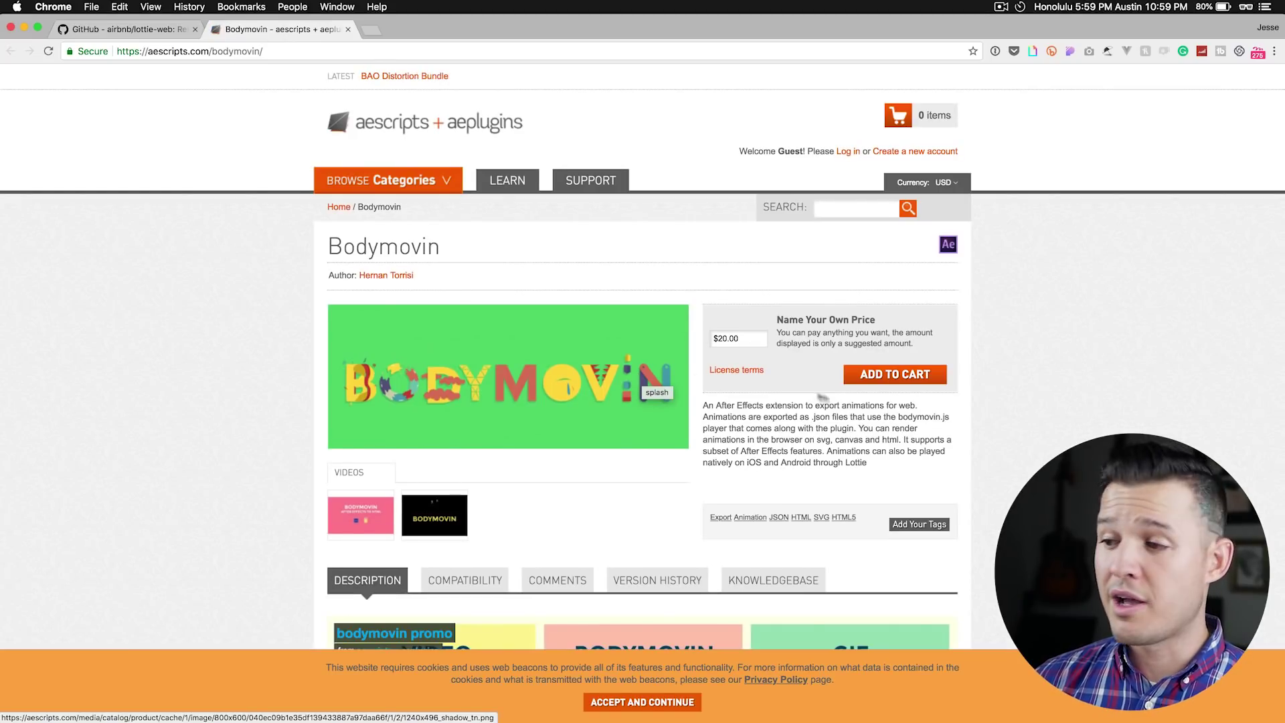
Set the Bodymovin price to 0.00 and search Google for 'sketch2ae'
left_click(737, 338)
type("0.00")
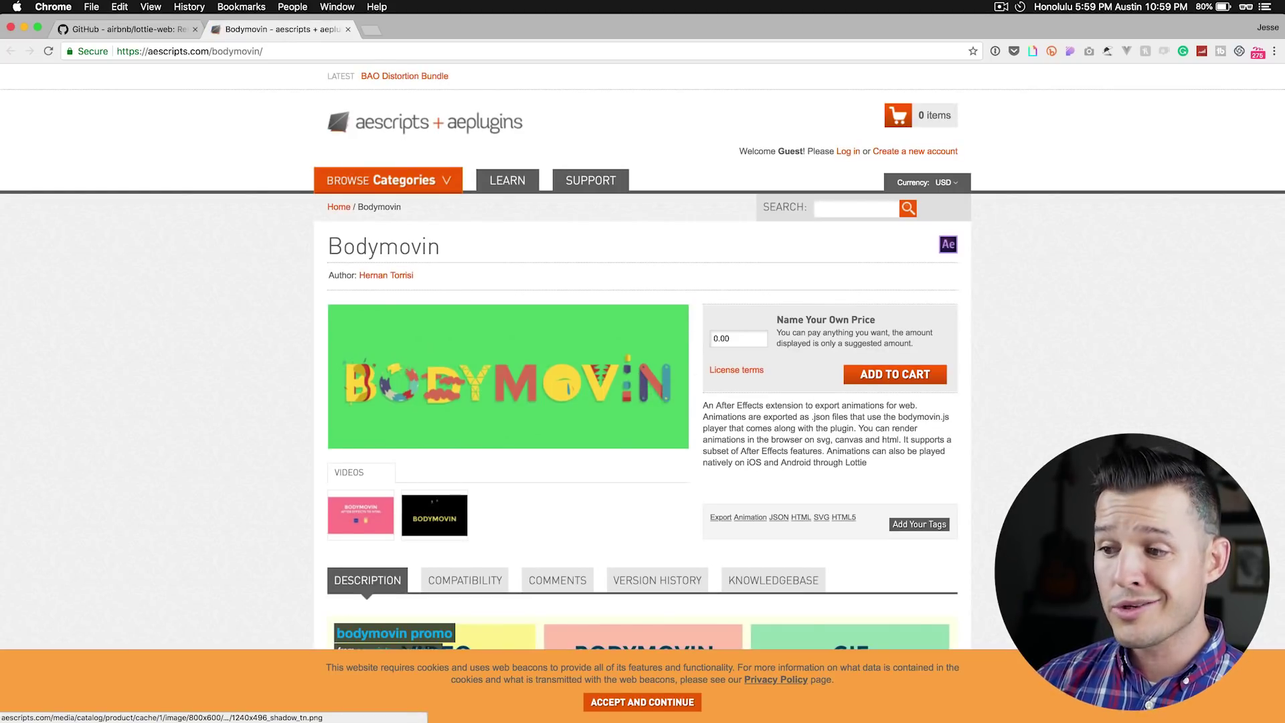
left_click(373, 36)
type("sketch ae")
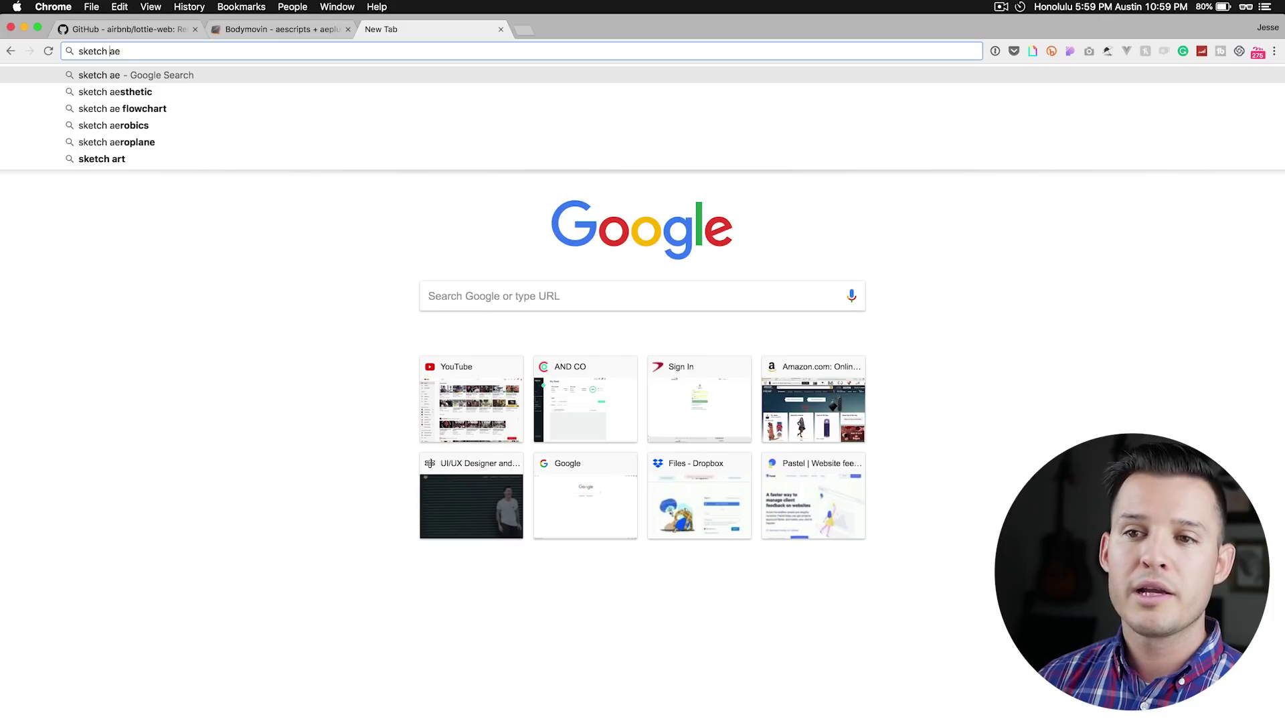
key("BackSpace")
type("2")
key("Return")
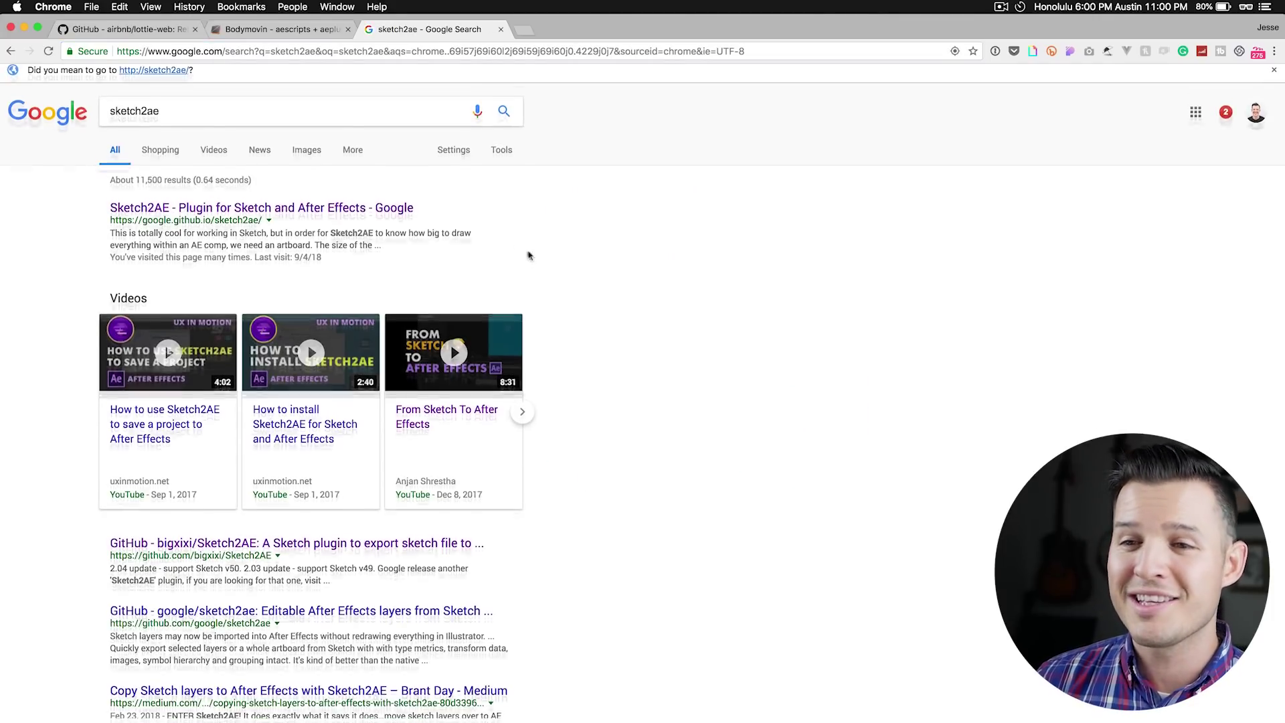
Open the Sketch2AE plugin site, read through it, and open the downloaded sketch2ae-master.zip
left_click(341, 218)
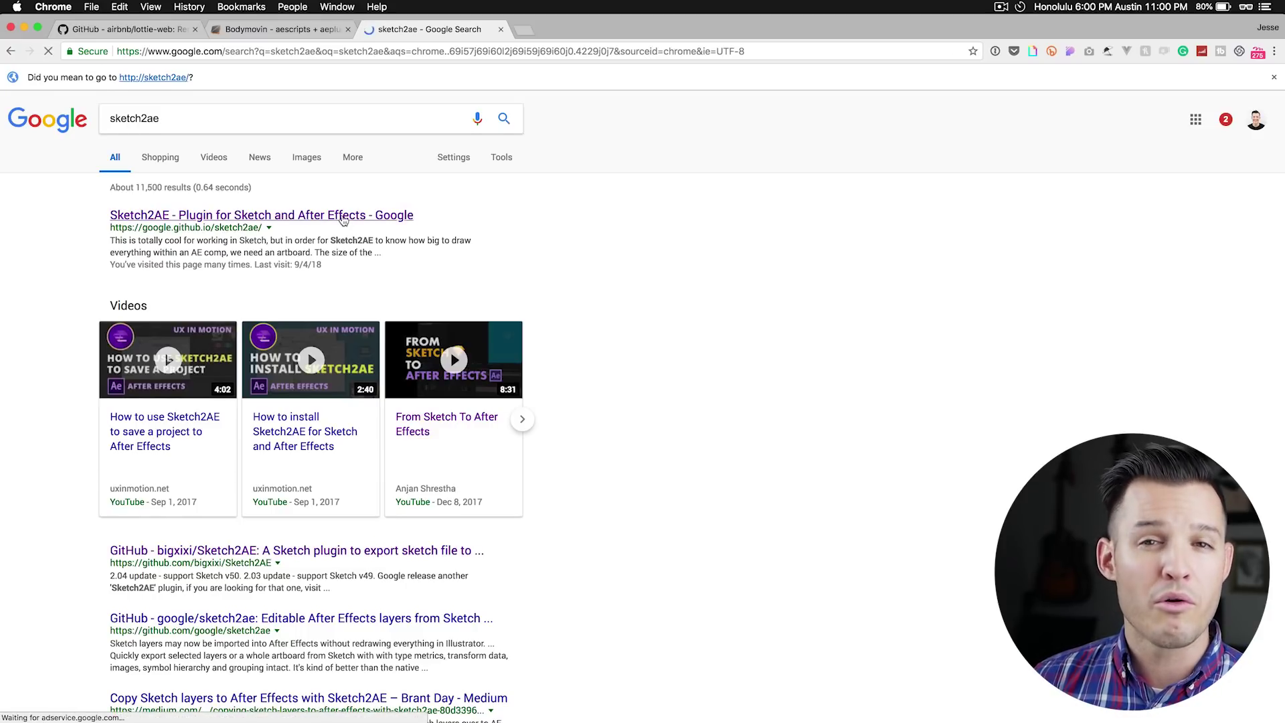
left_click_drag(561, 149, 725, 152)
left_click(583, 188)
left_click_drag(584, 188, 650, 193)
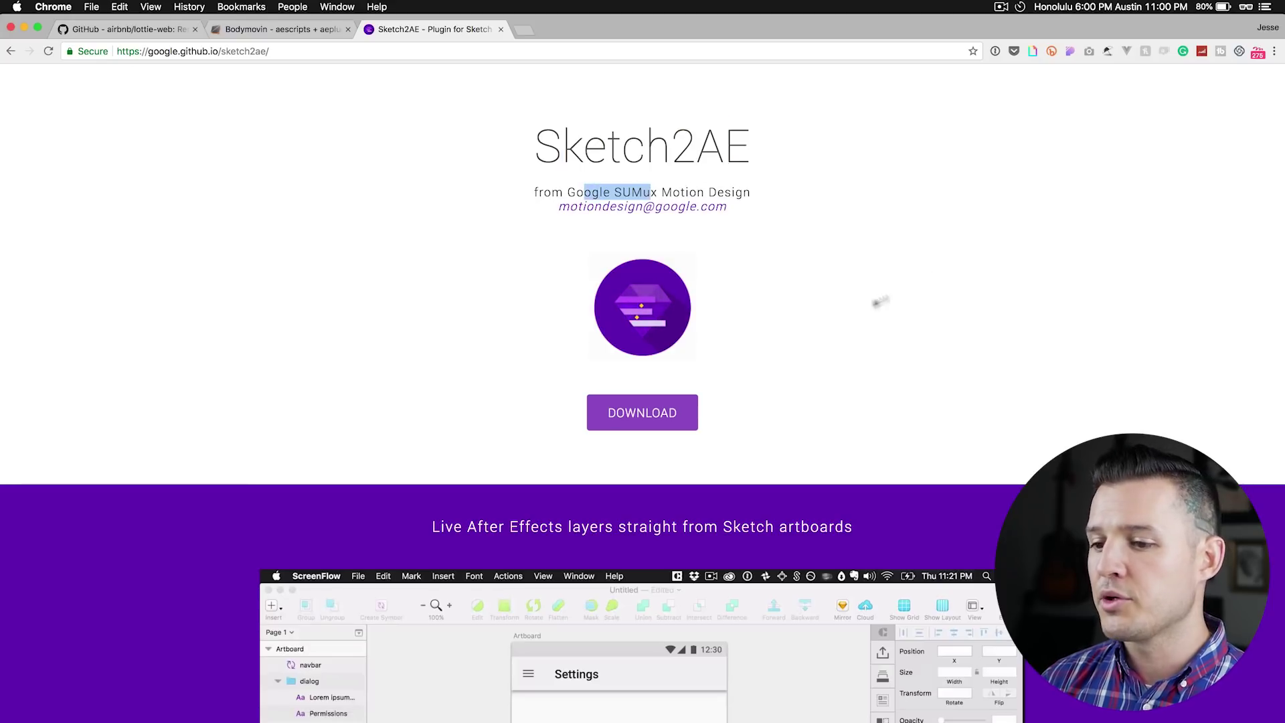
scroll(803, 338, "down", 6)
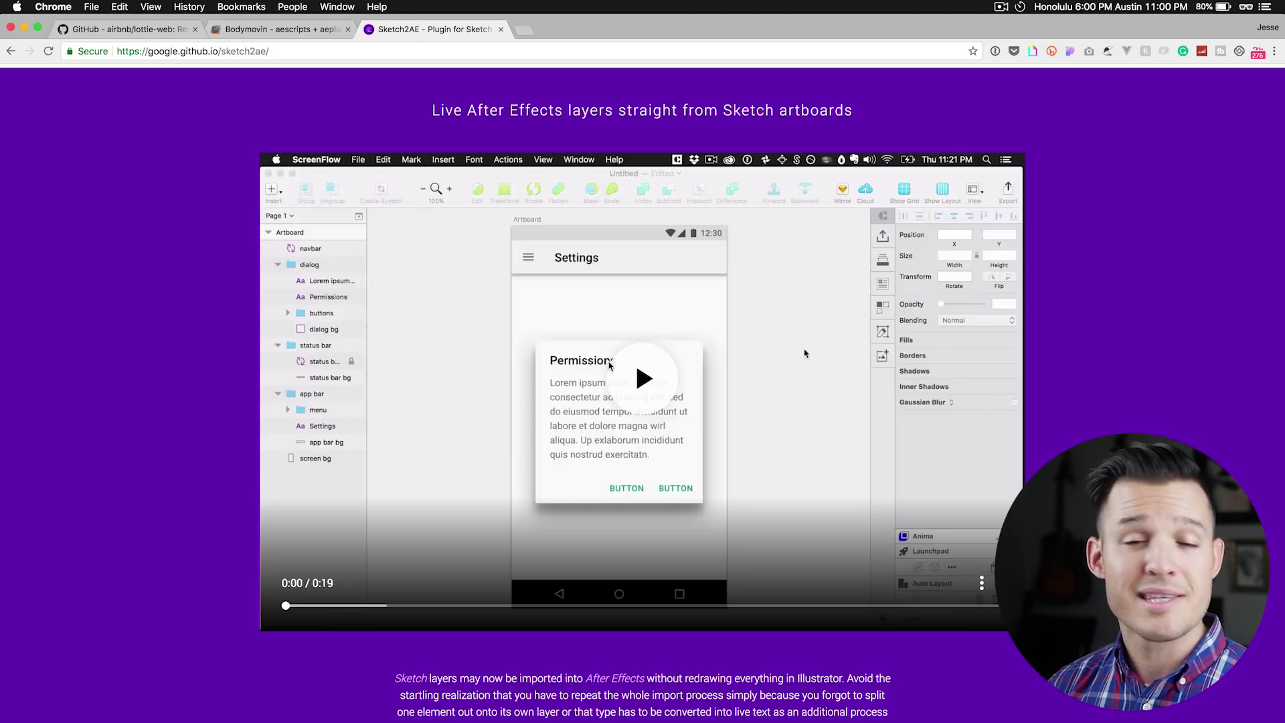
scroll(610, 345, "down", 10)
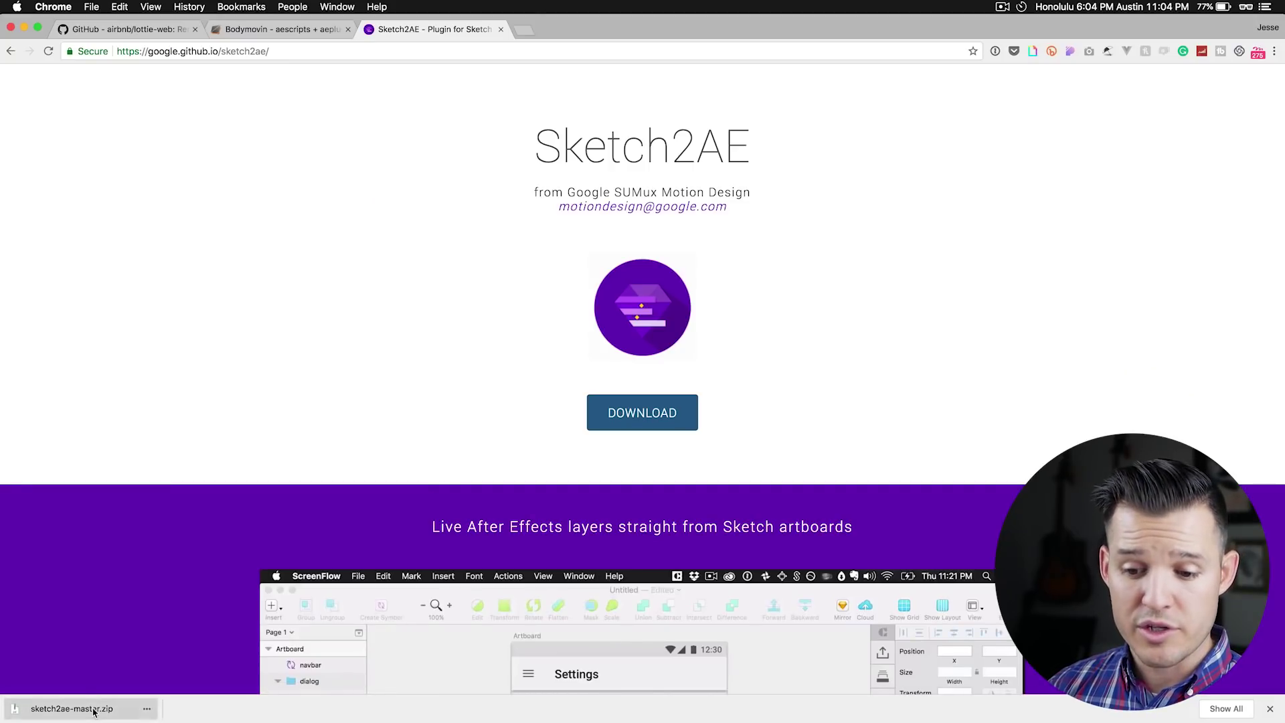
left_click(81, 708)
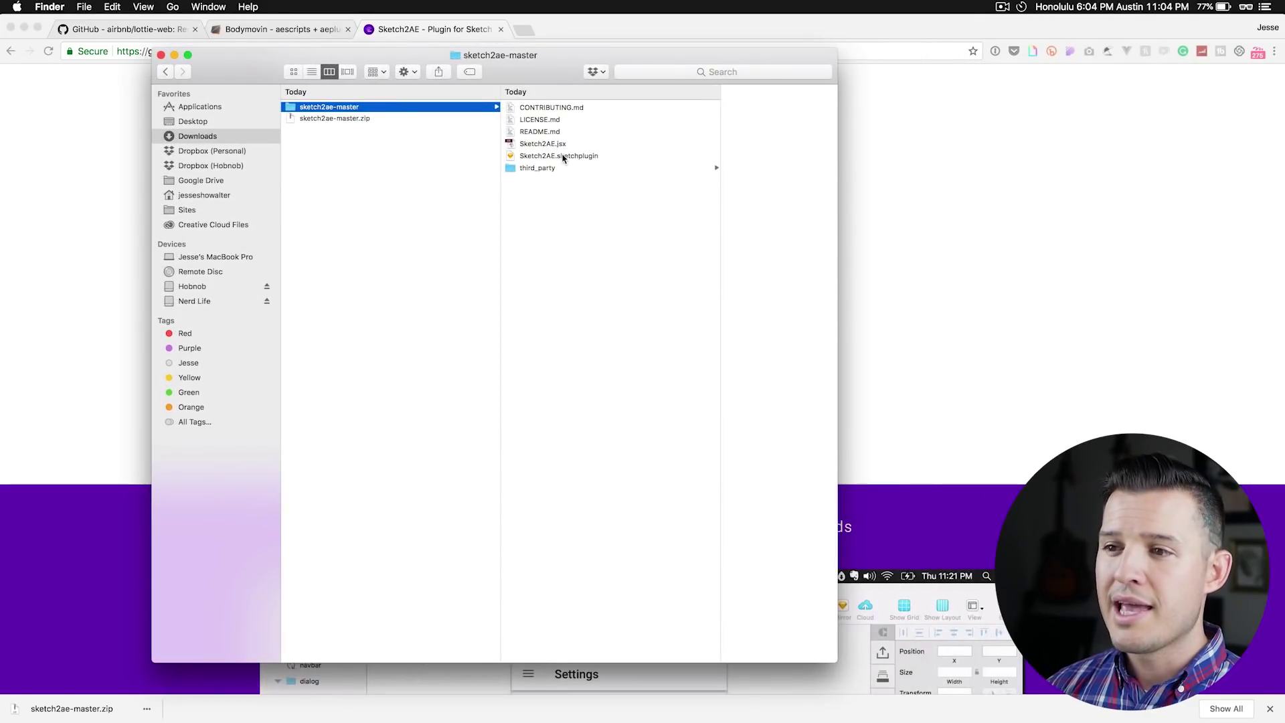
Examine the Sketch2AE.sketchplugin and Sketch2AE.jsx files in the unzipped sketch2ae-master folder
left_click(556, 157)
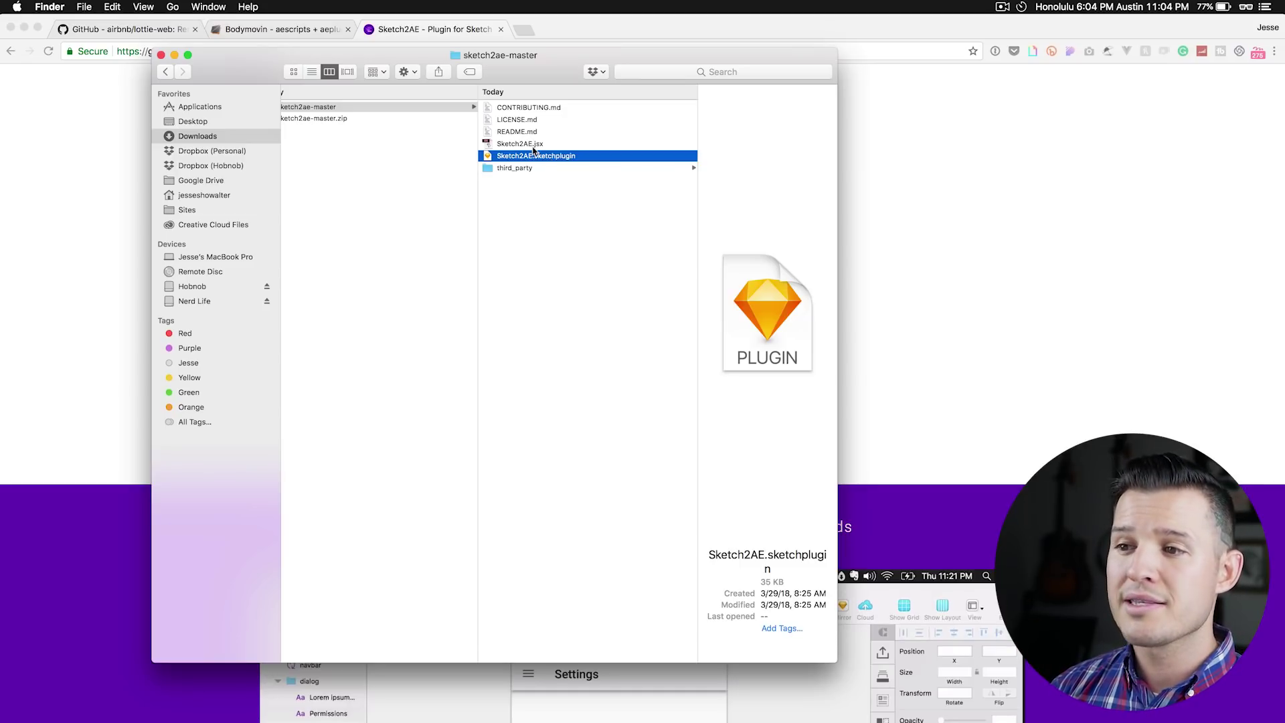
left_click(534, 145)
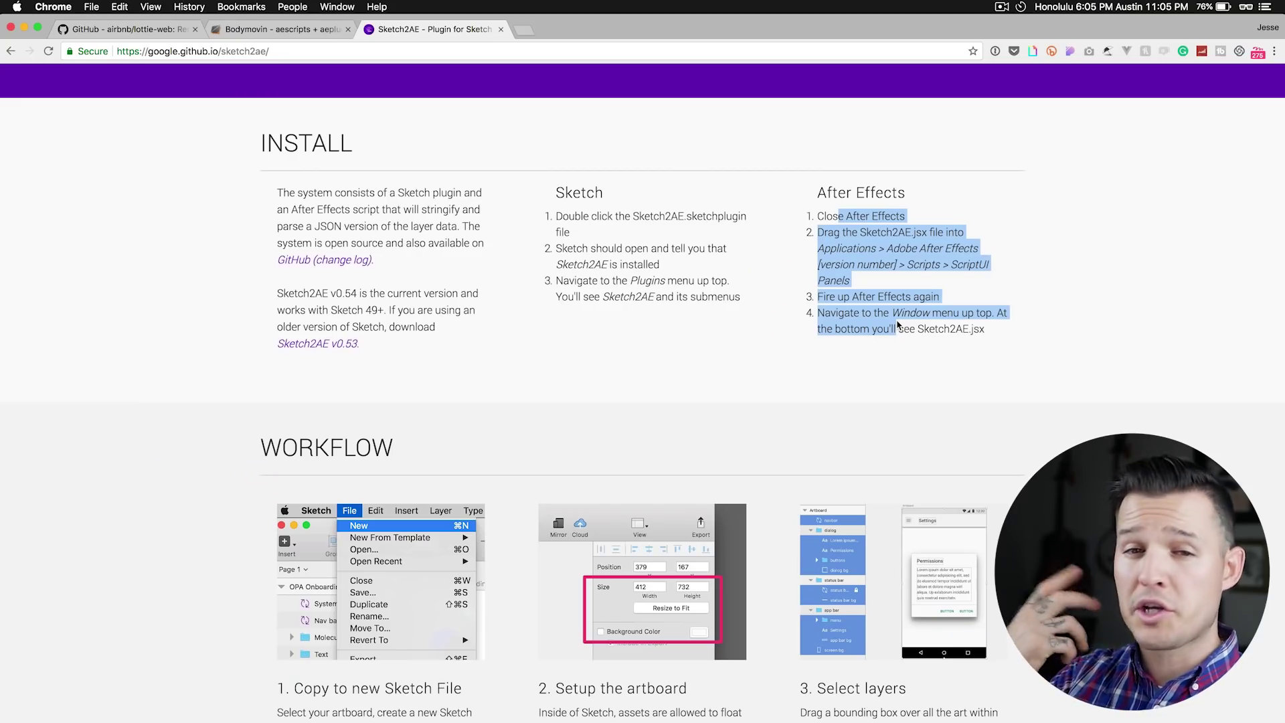
Highlight the Sketch and After Effects install steps on the Sketch2AE page
left_click(726, 289)
left_click_drag(556, 215, 623, 281)
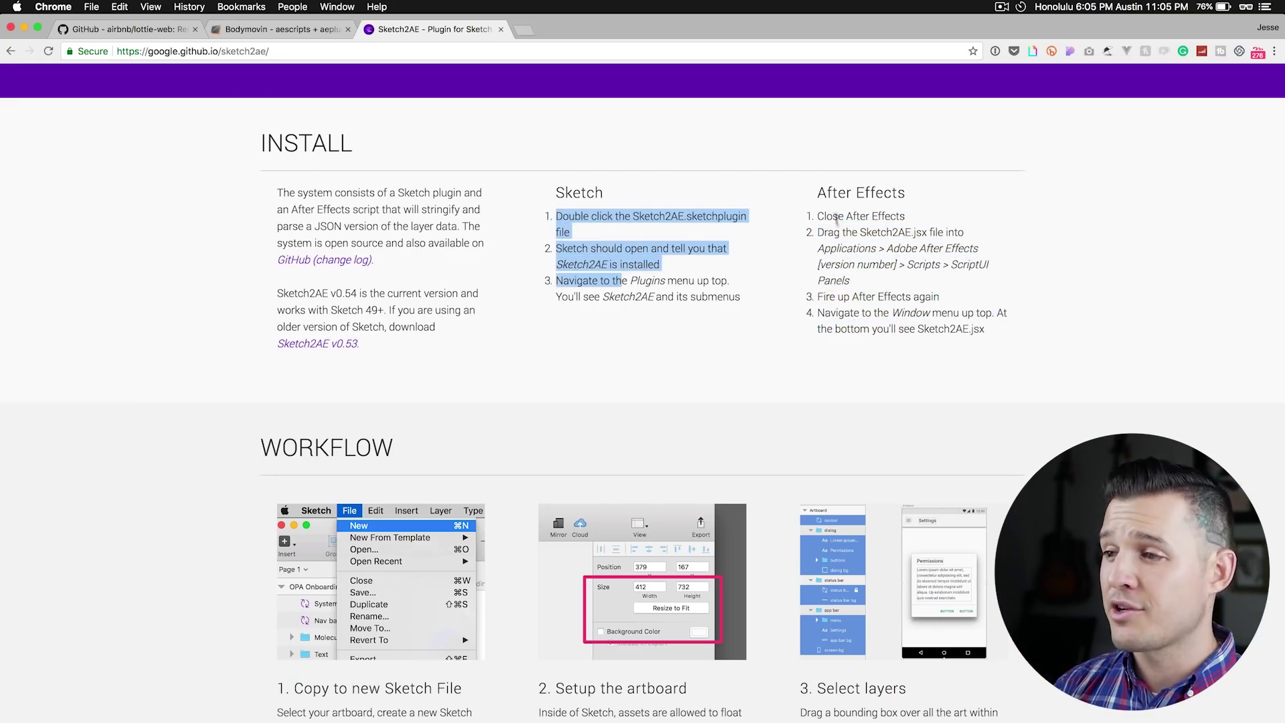
left_click_drag(817, 216, 895, 330)
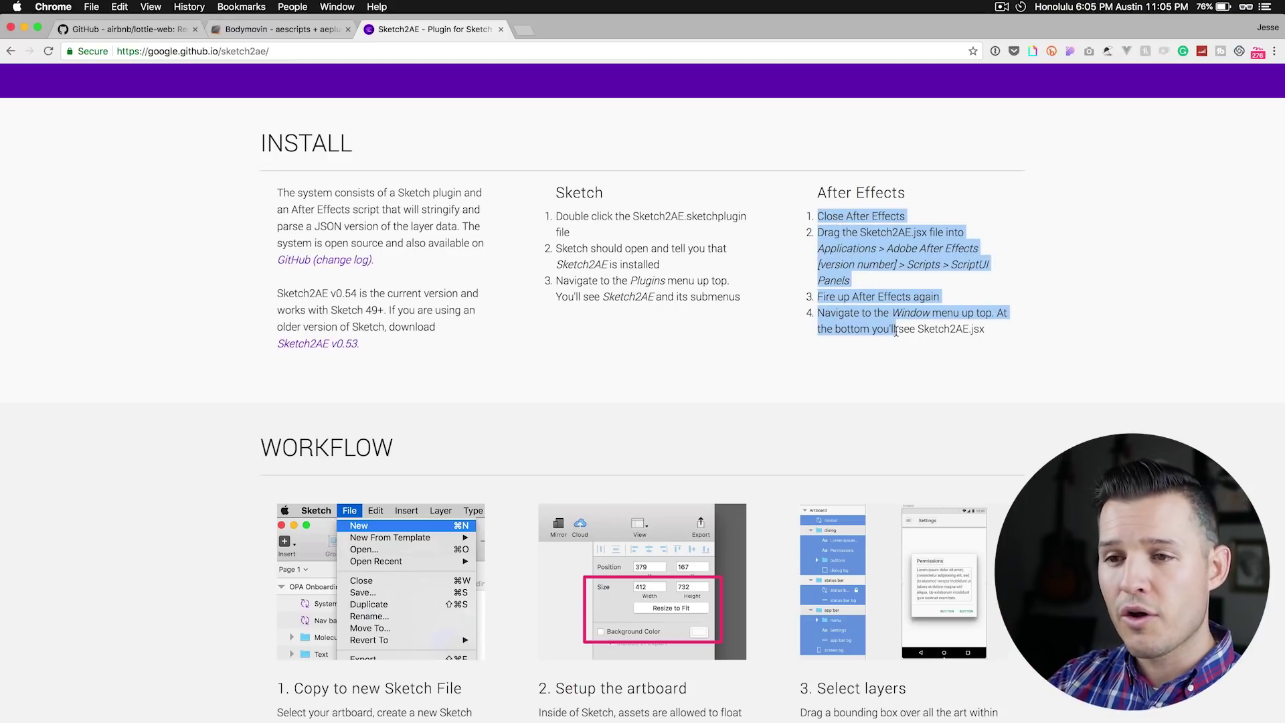
Start a new composition and select the school icon group in Sketch
scroll(609, 316, "up", 15)
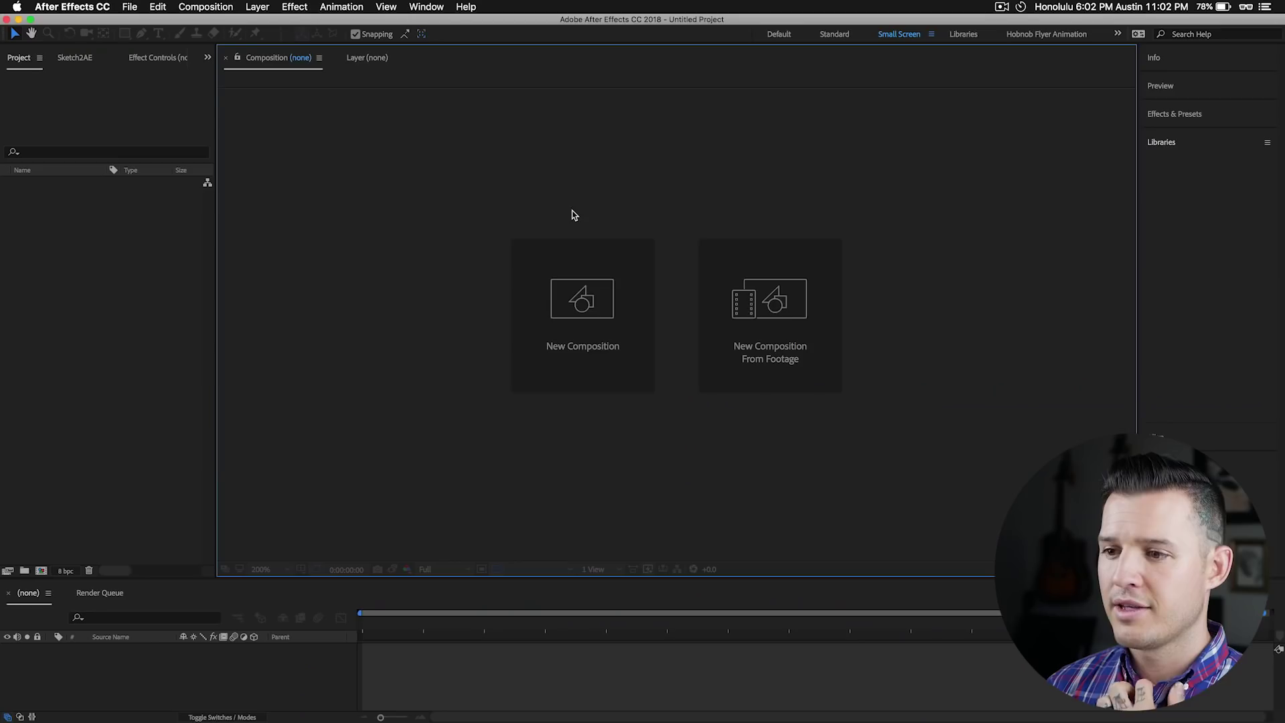
left_click(575, 305)
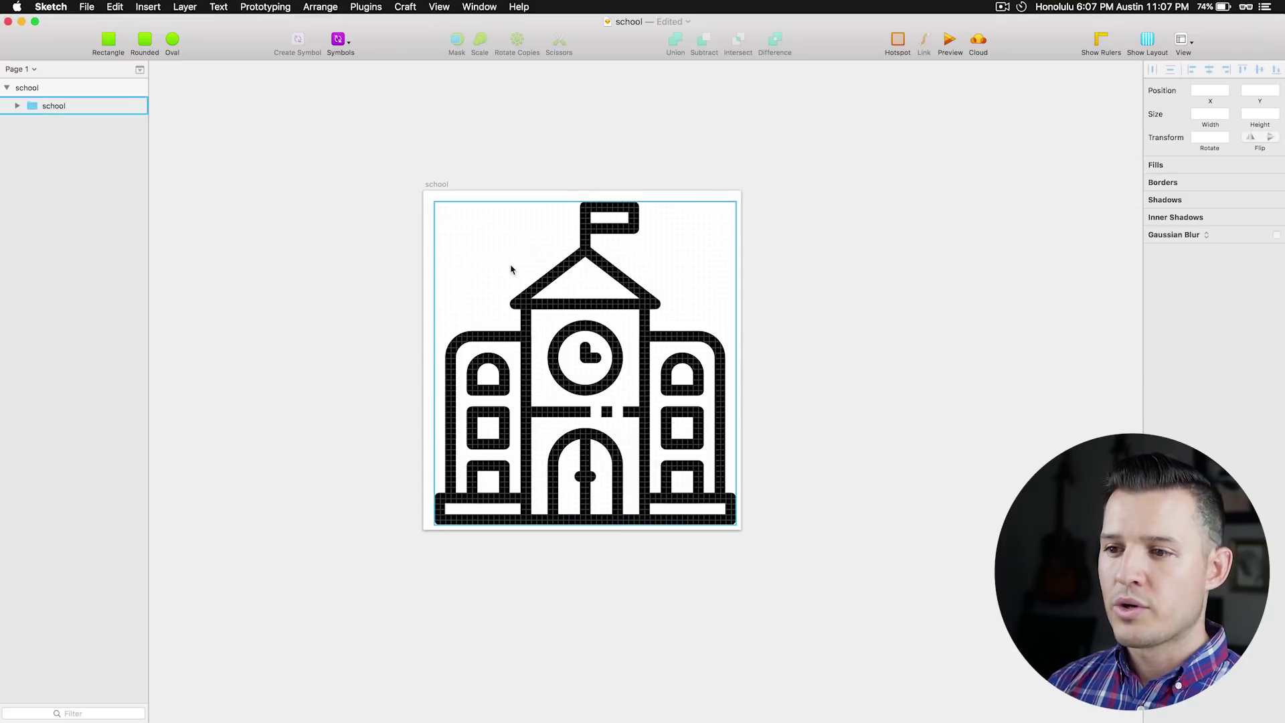
left_click(54, 105)
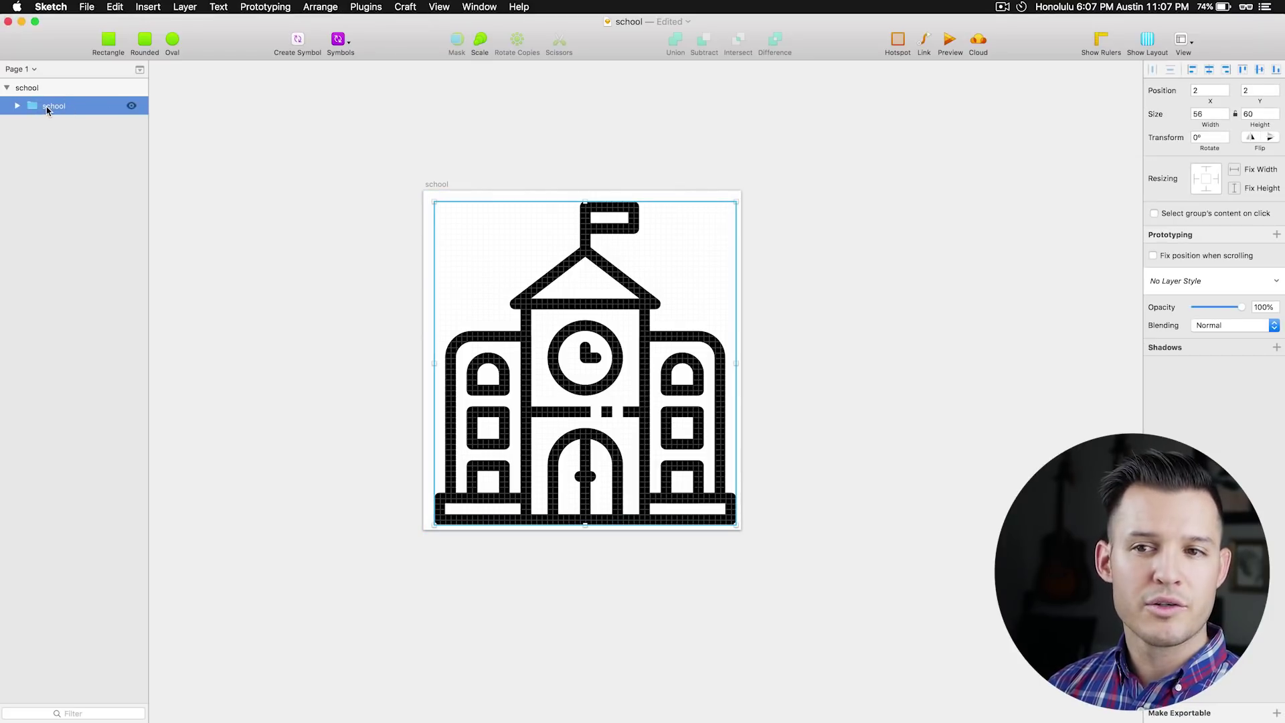
Copy the school group with Plugins > Sketch2AE > Copy Selected Layers
left_click(366, 7)
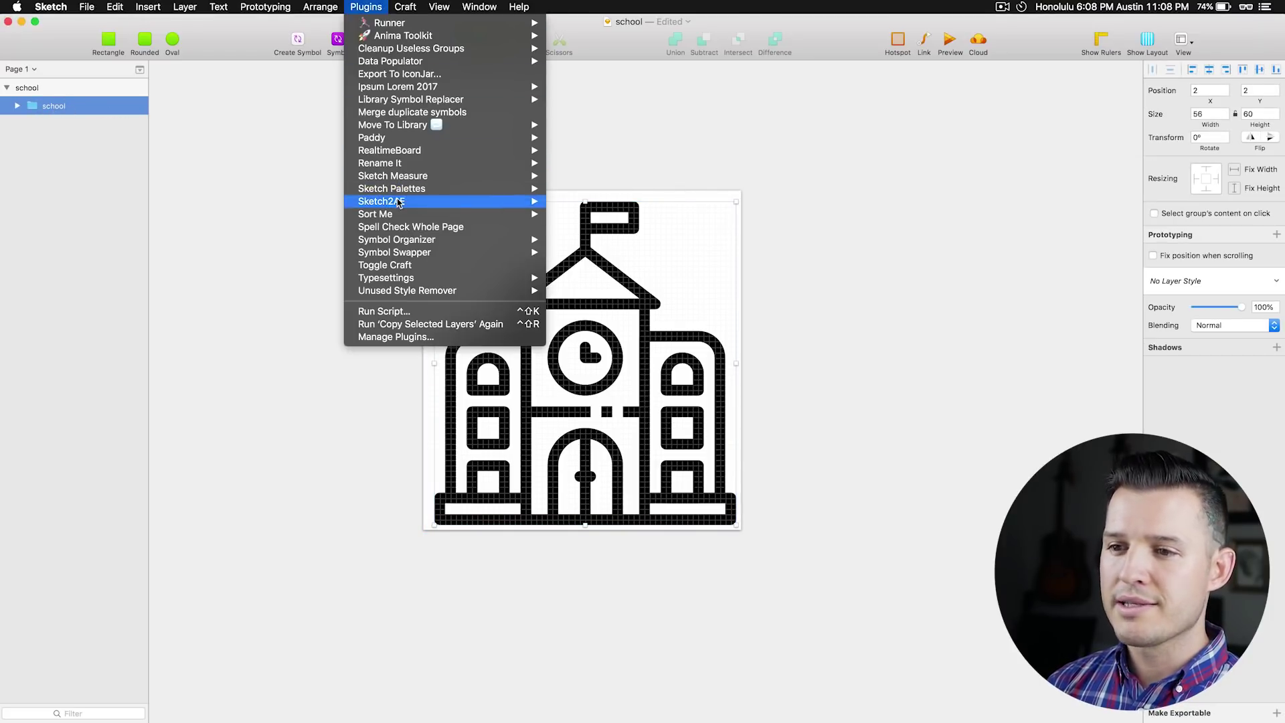
mouse_move(398, 202)
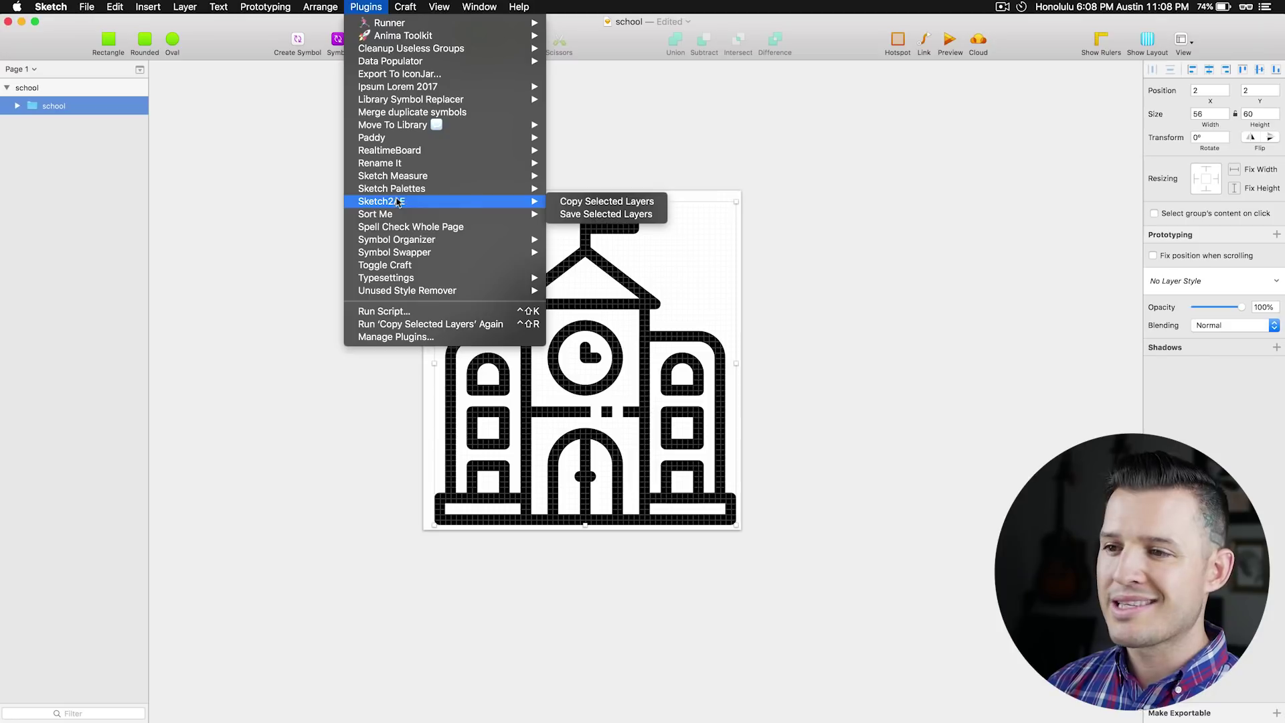
left_click(626, 203)
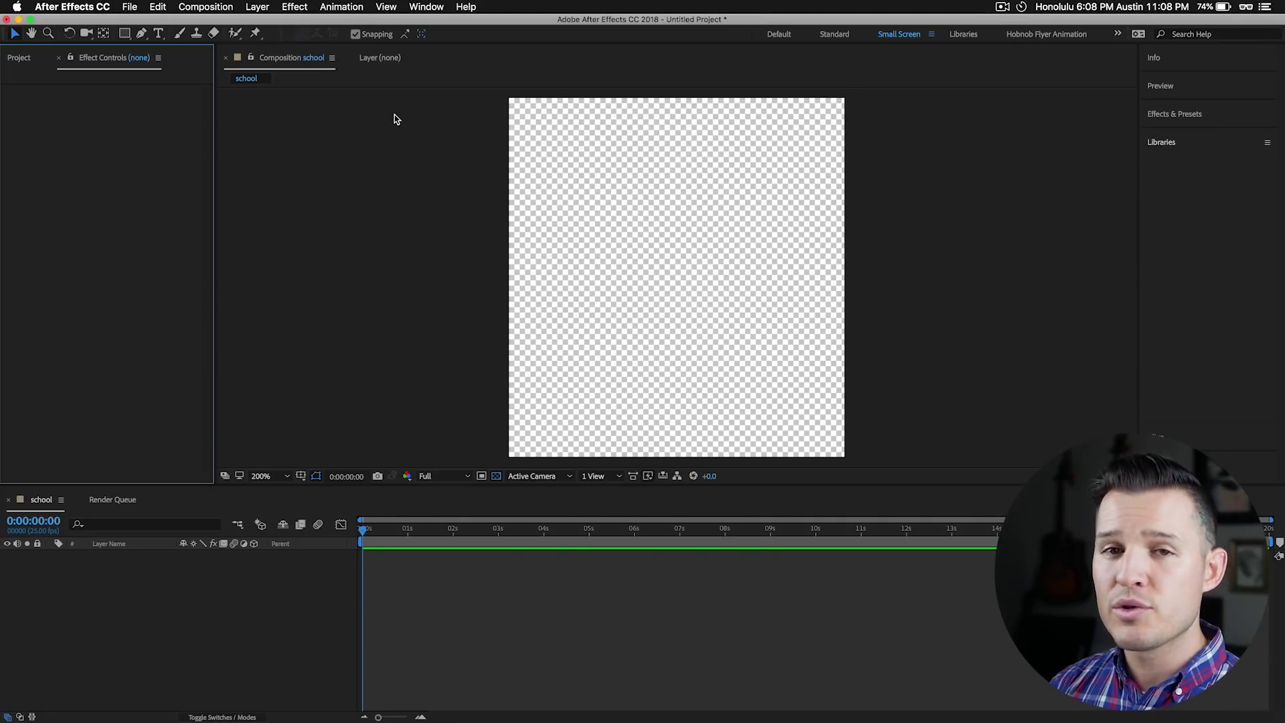
Open the Sketch2AE.jsx panel, paste the copied Sketch data, and build the school layers
left_click(424, 5)
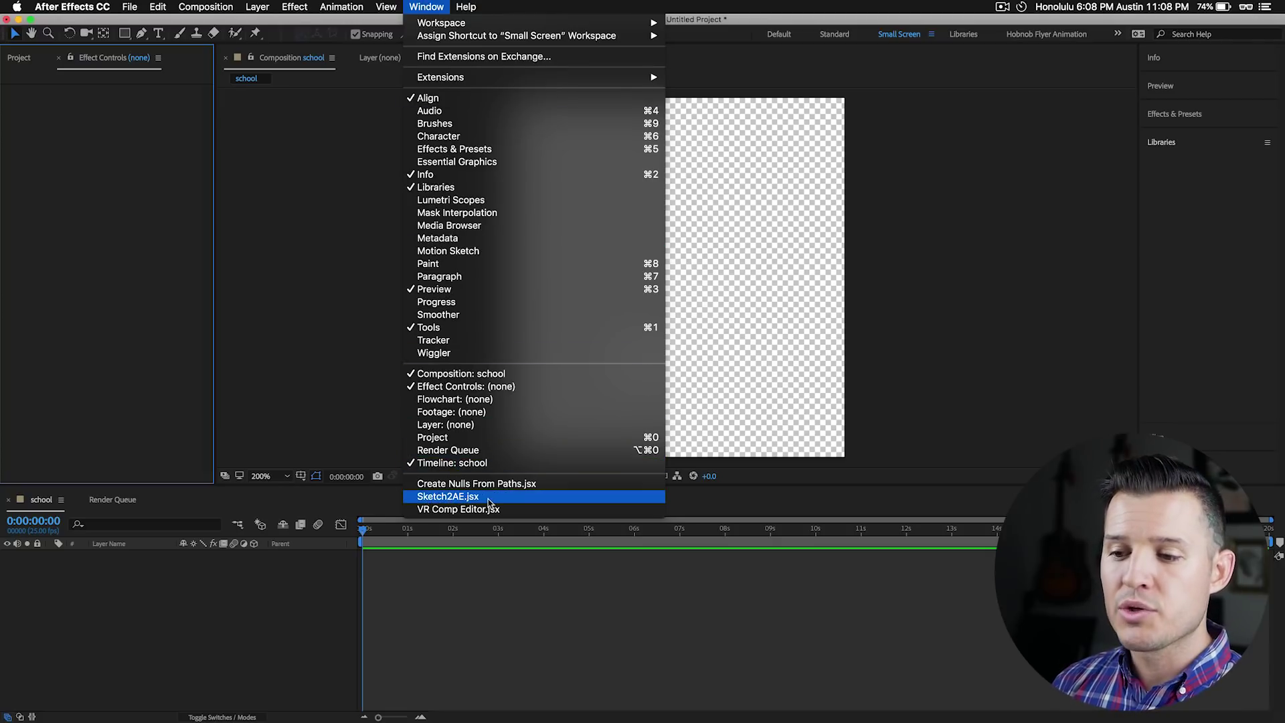
left_click(448, 498)
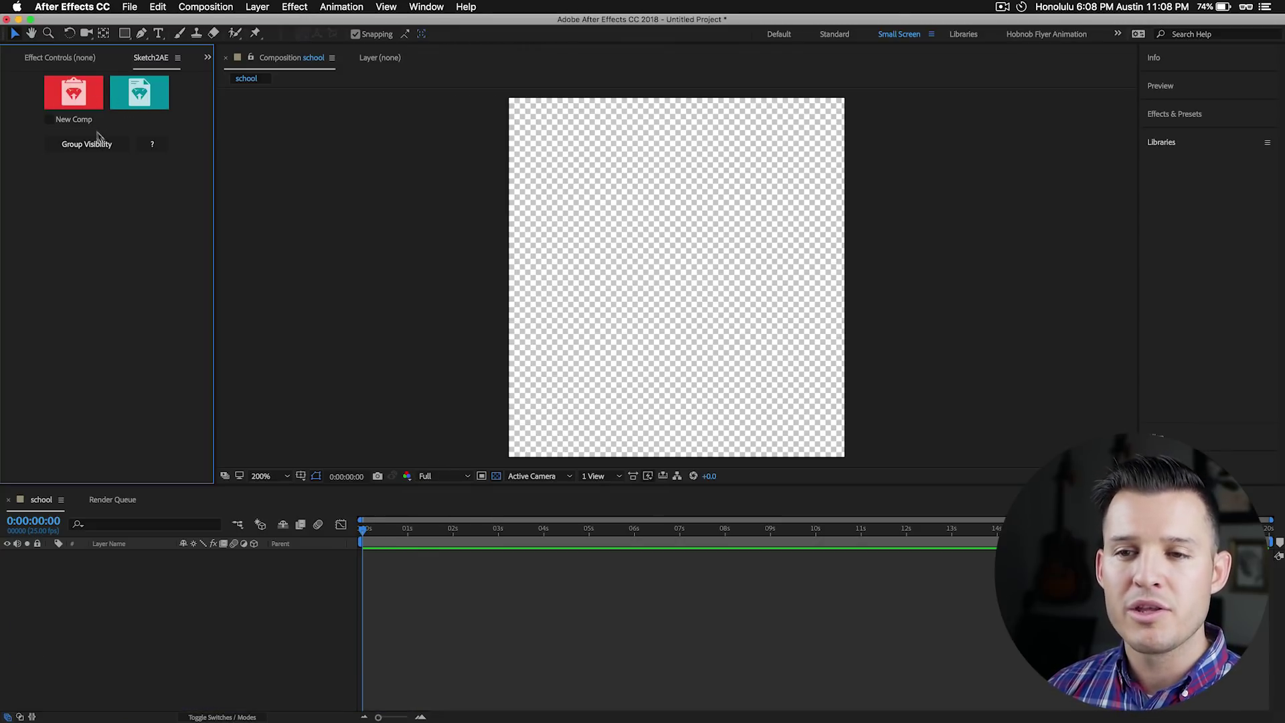
left_click(74, 97)
key("super+v")
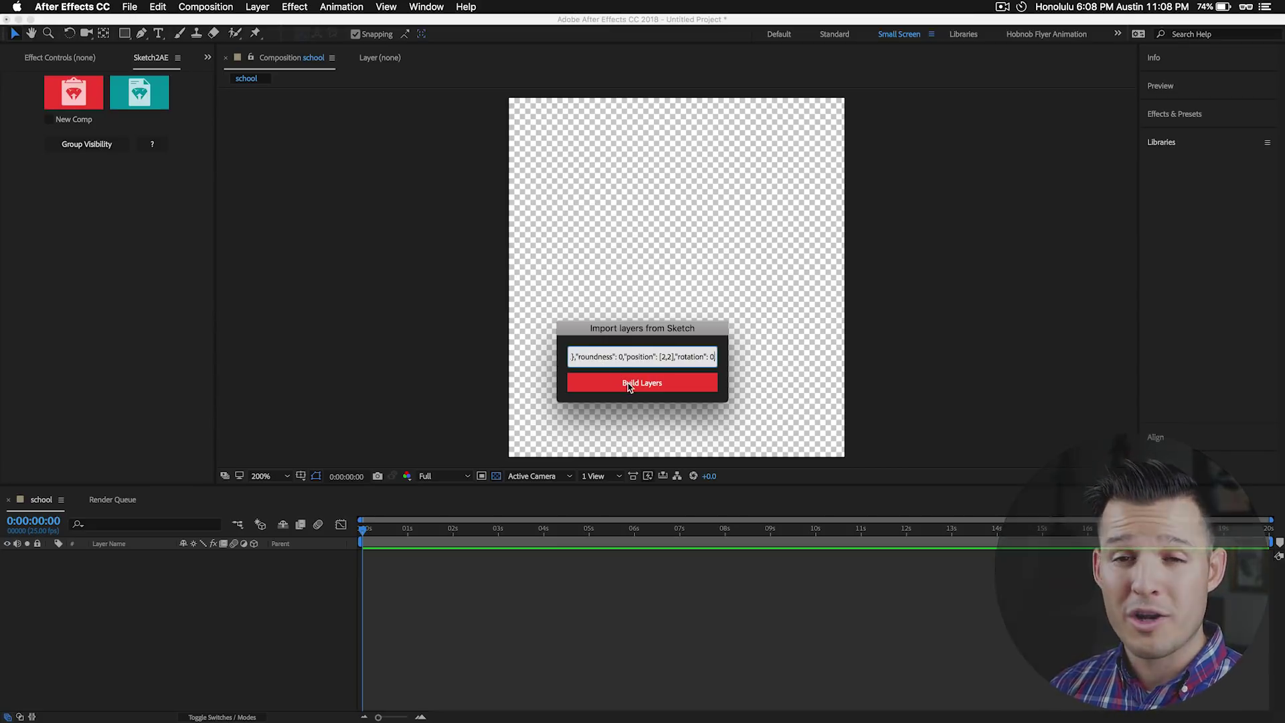
left_click(628, 383)
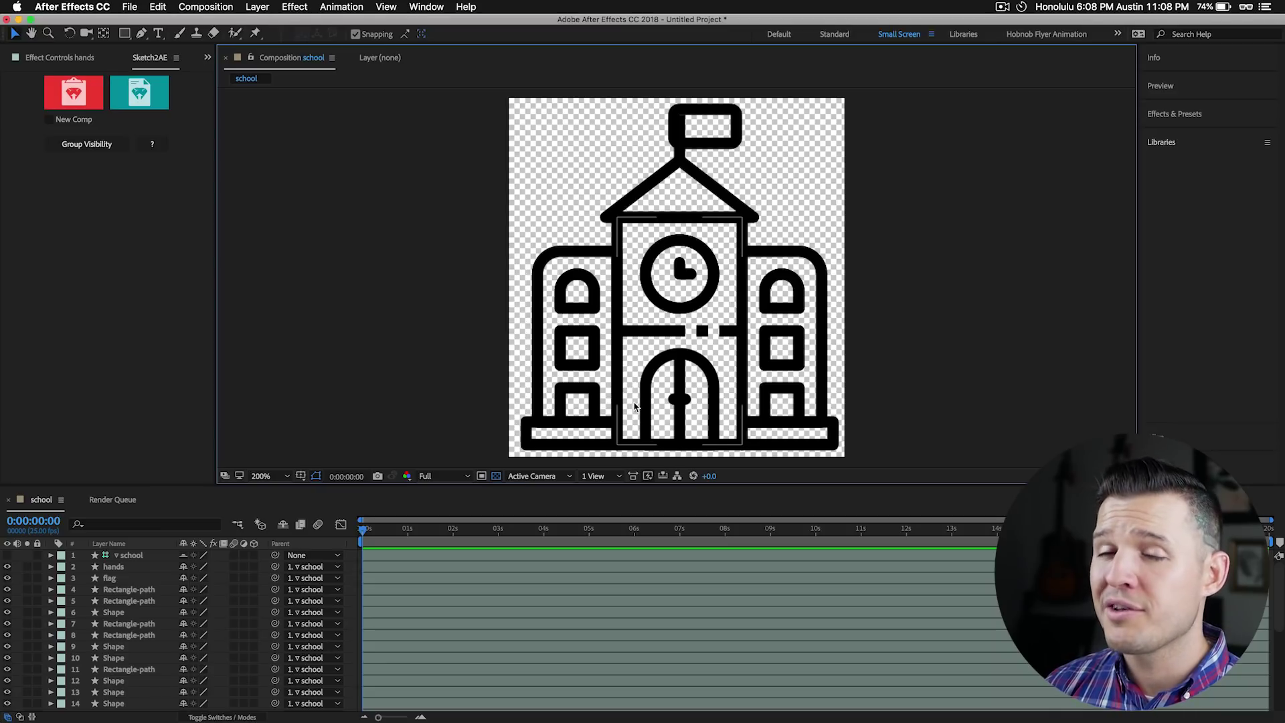
Nudge the flag layer slightly right, then select the left building outline shape
left_click(738, 133)
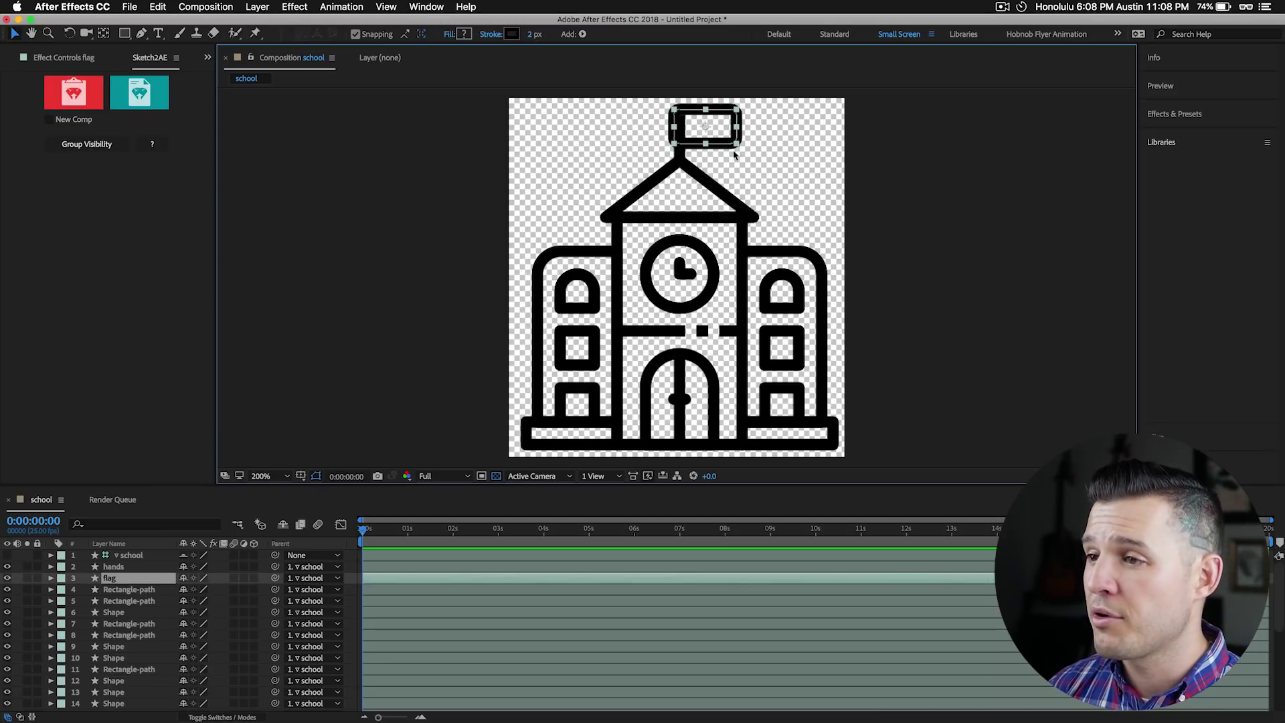
left_click_drag(723, 146, 729, 147)
left_click(771, 146)
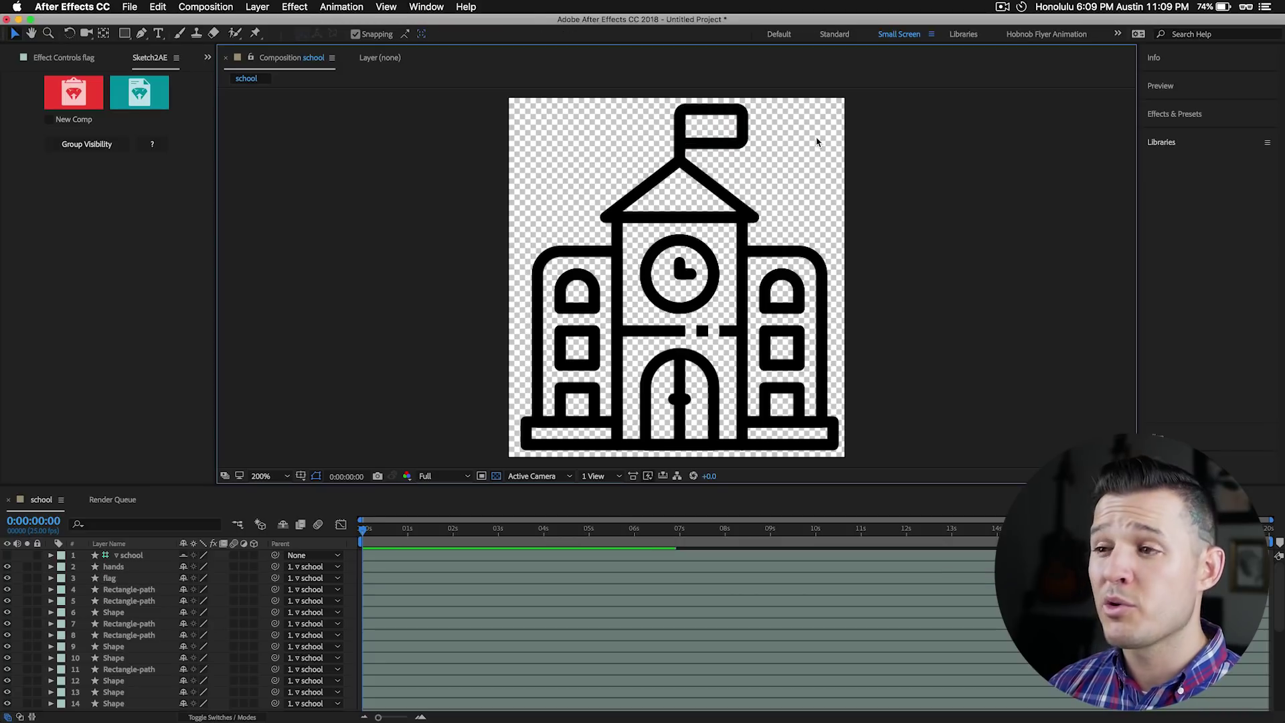
left_click(720, 144)
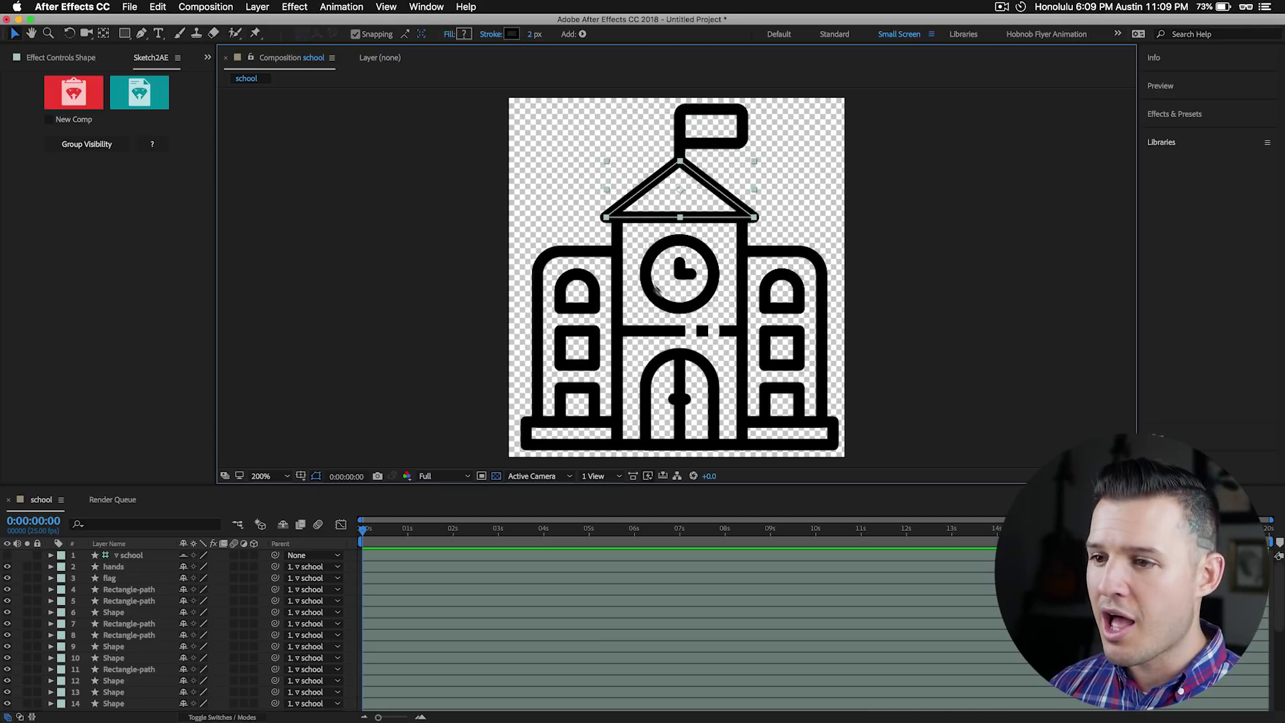
left_click(604, 255)
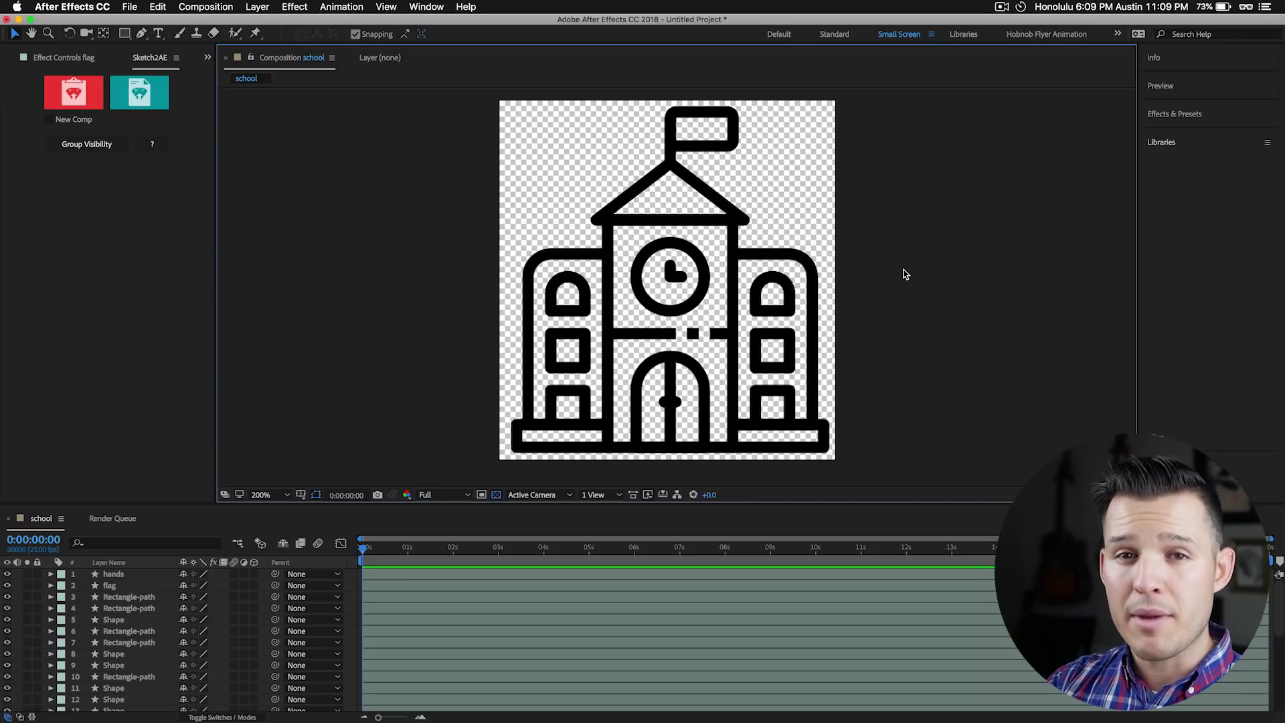
Set Rotation keyframes on the hands layer at 0s and 2s and preview the spin
left_click(668, 267)
scroll(668, 267, "up", 3)
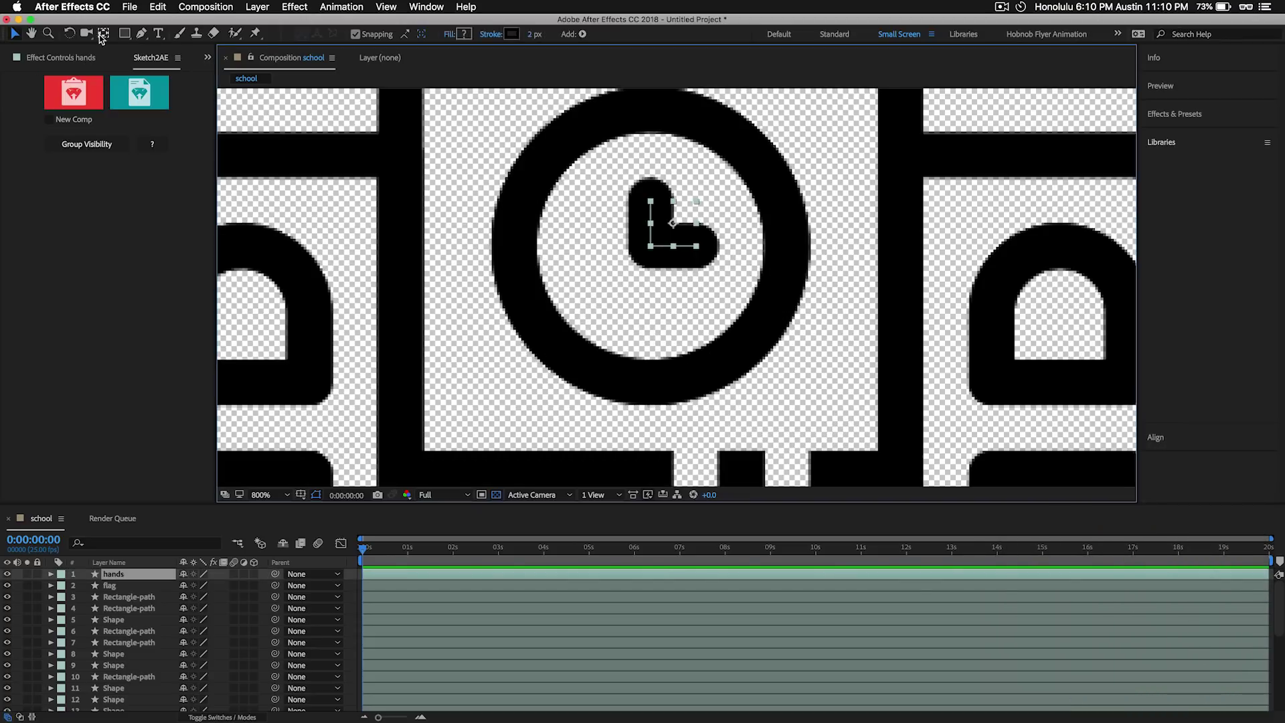
key("w")
left_click(51, 574)
left_click(85, 642)
left_click(453, 549)
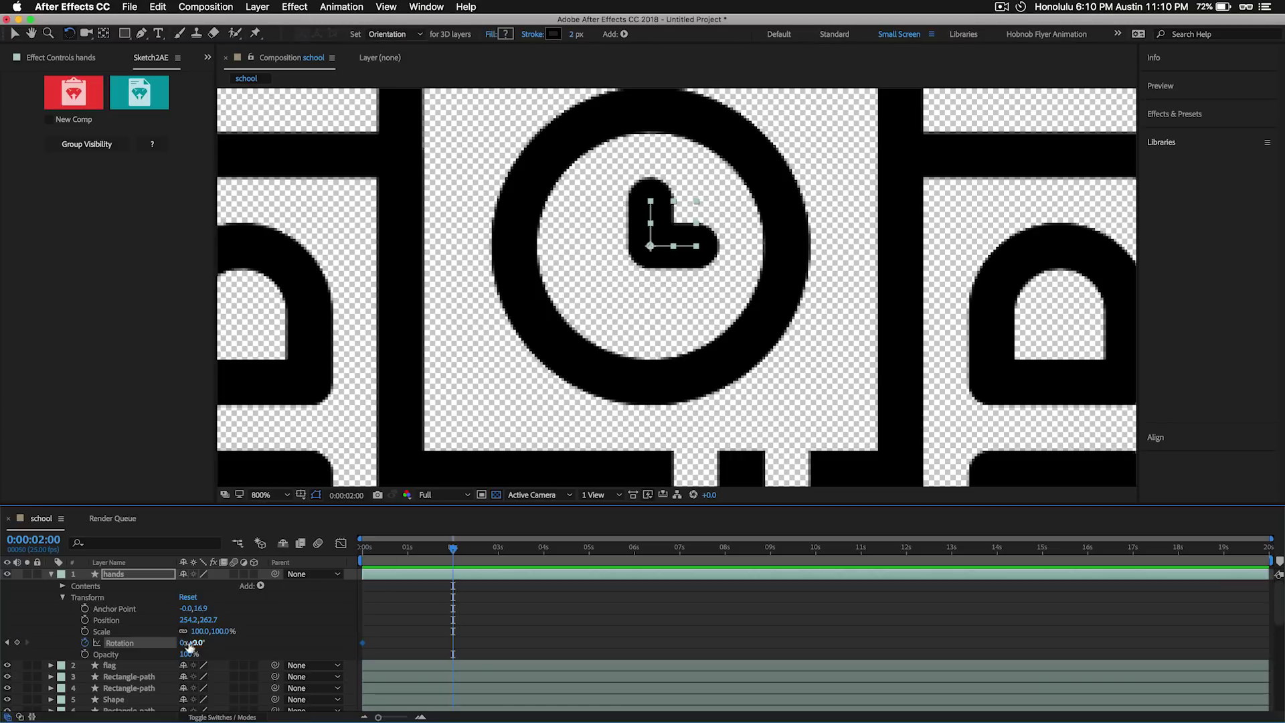
key("space")
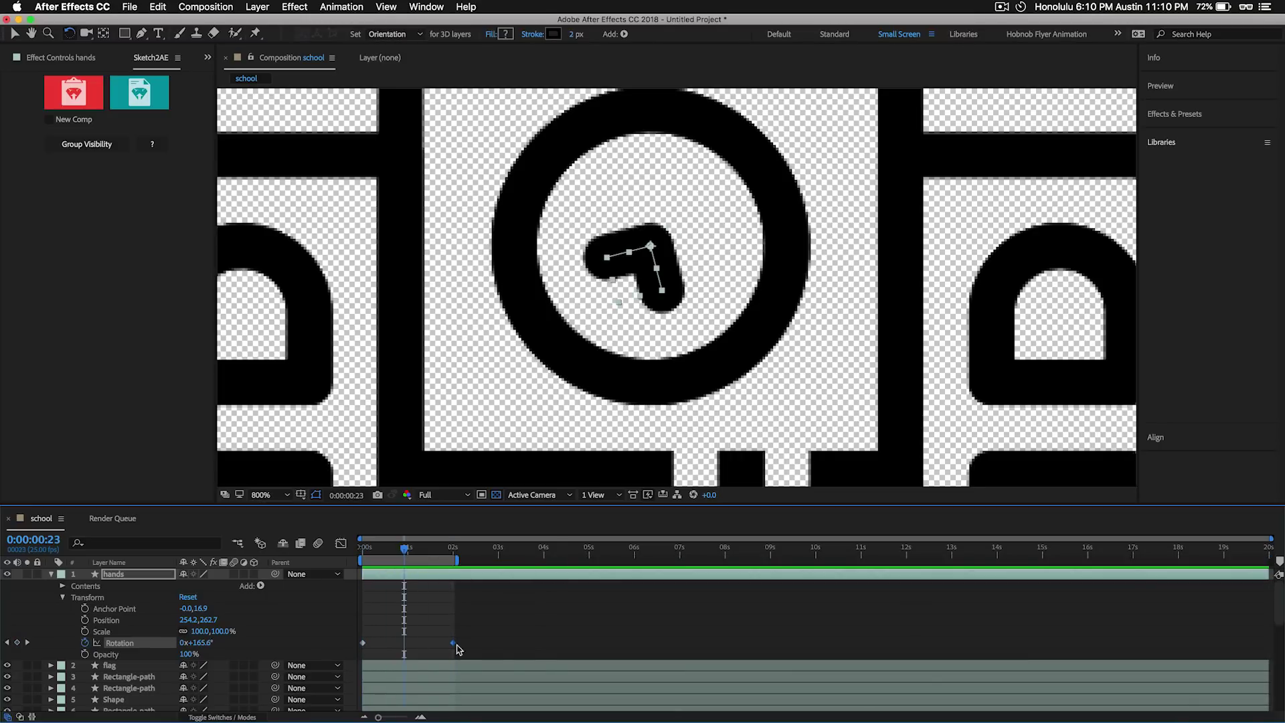
Zoom in on the left window and start drawing the keyhole with the Ellipse tool
key("comma")
key("comma")
key("period")
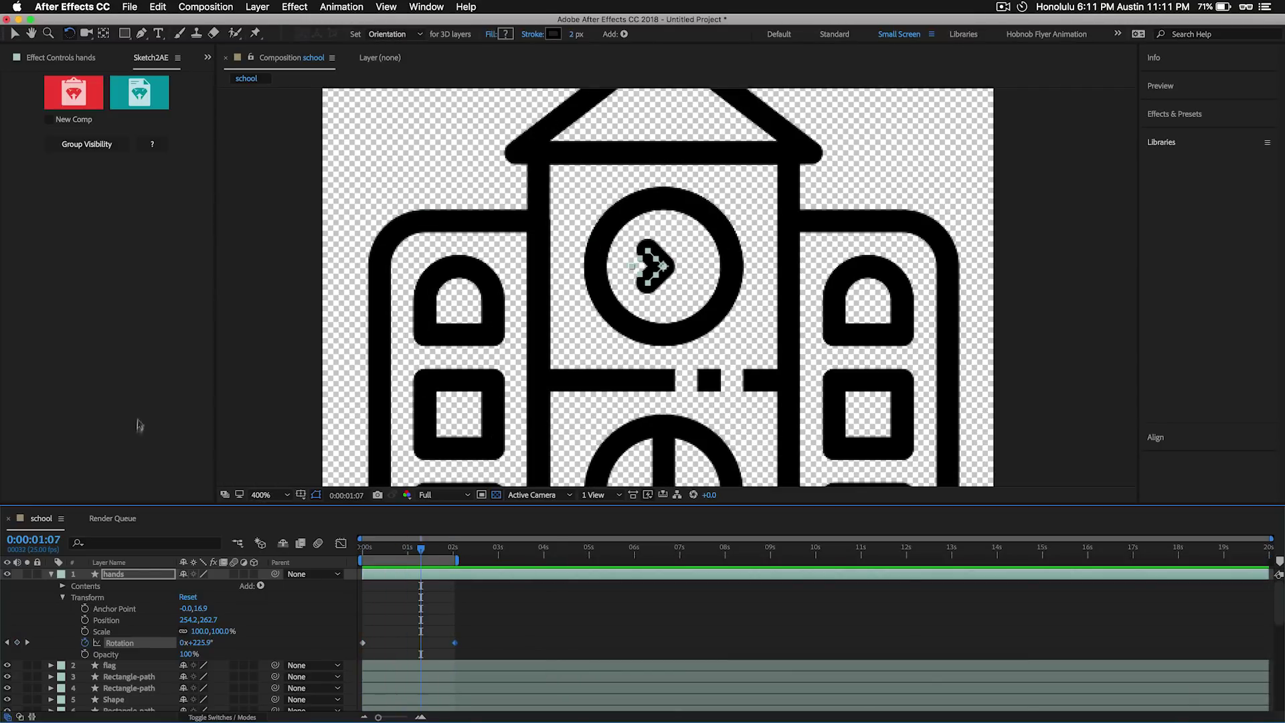
key("super+grave")
key("v")
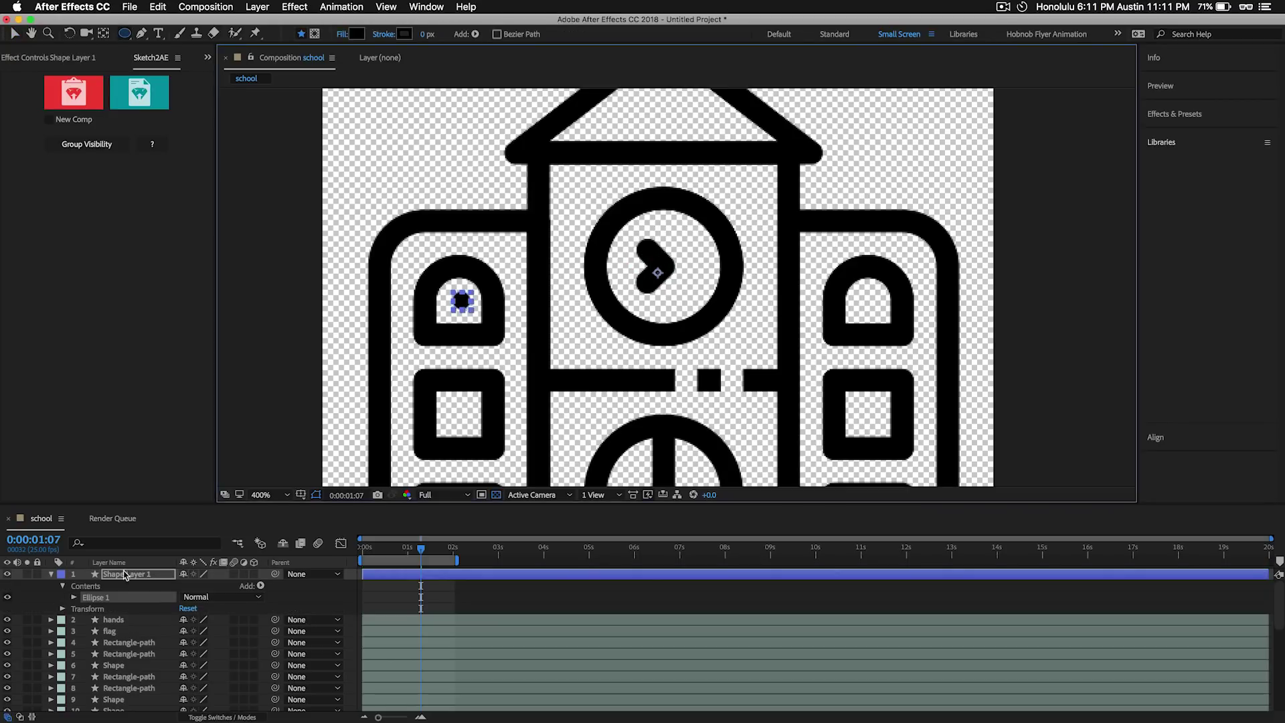
key("period")
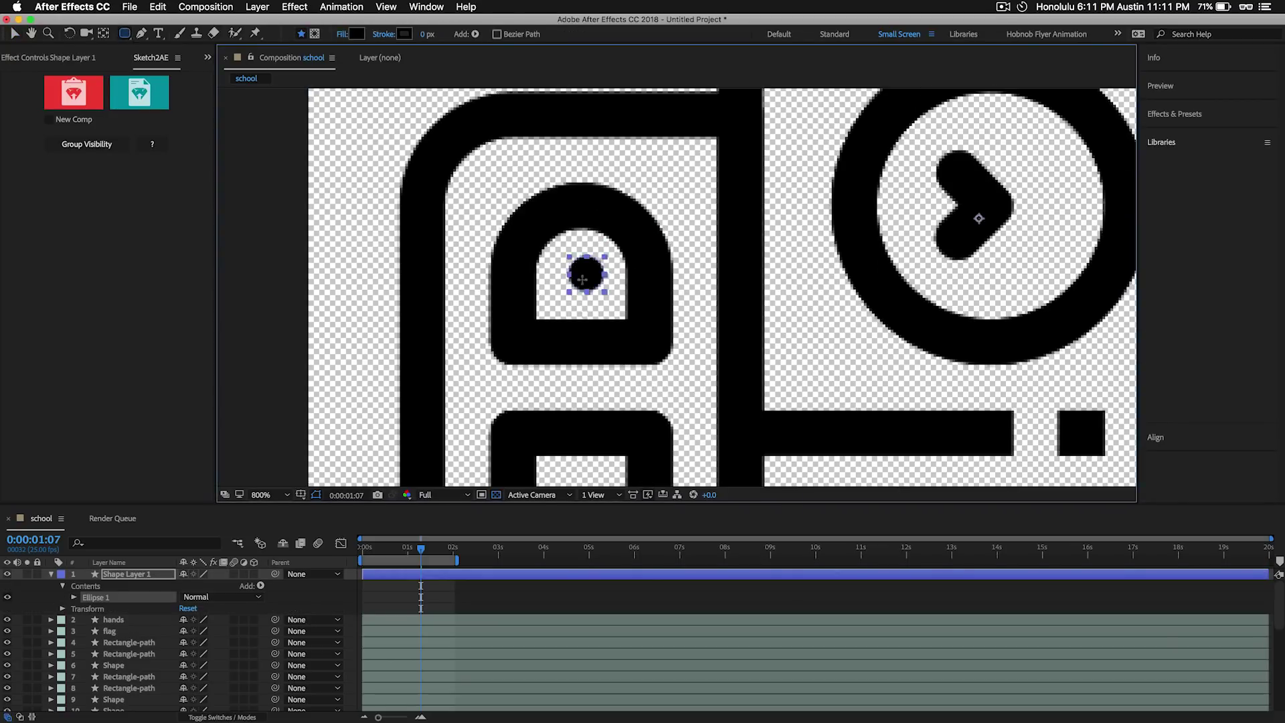
left_click(576, 284)
Add Position keyframes to Shape Layer 1 around 1:07 and 2:01 and preview the keyhole sliding
left_click(62, 620)
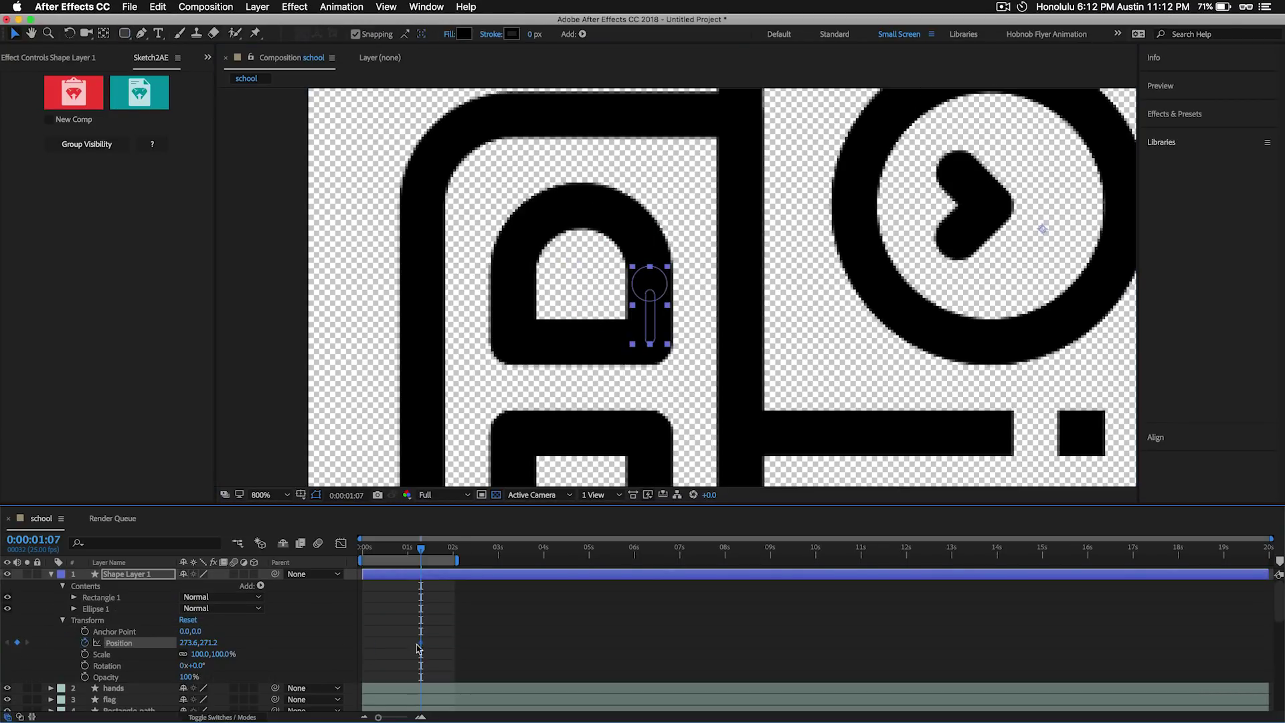
left_click(85, 642)
key("comma")
key("comma")
key("comma")
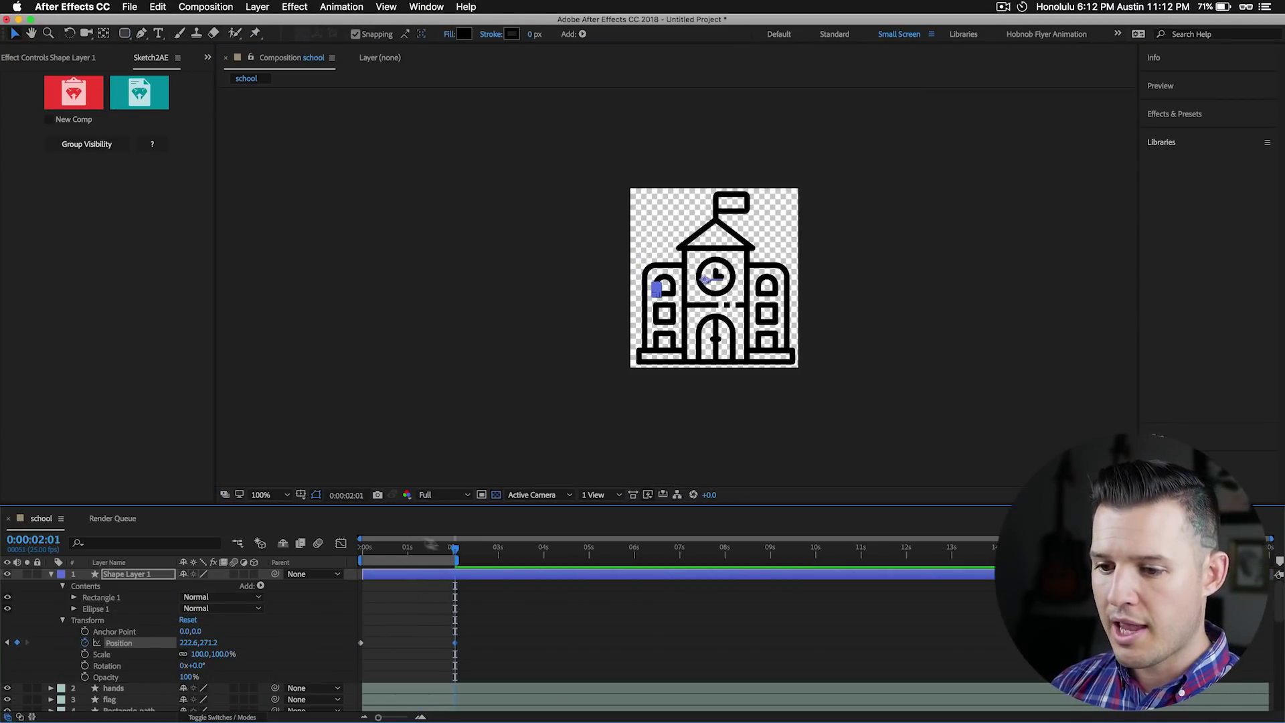
left_click_drag(432, 544, 373, 548)
key("space")
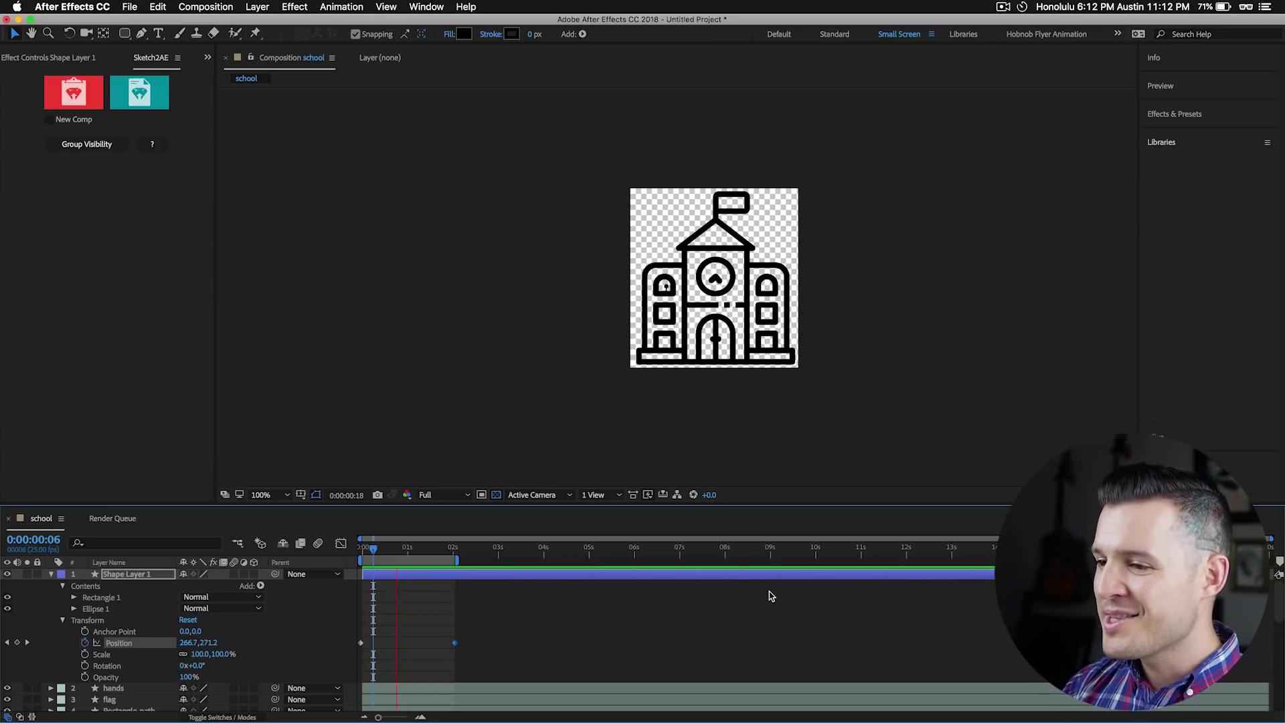
key("space")
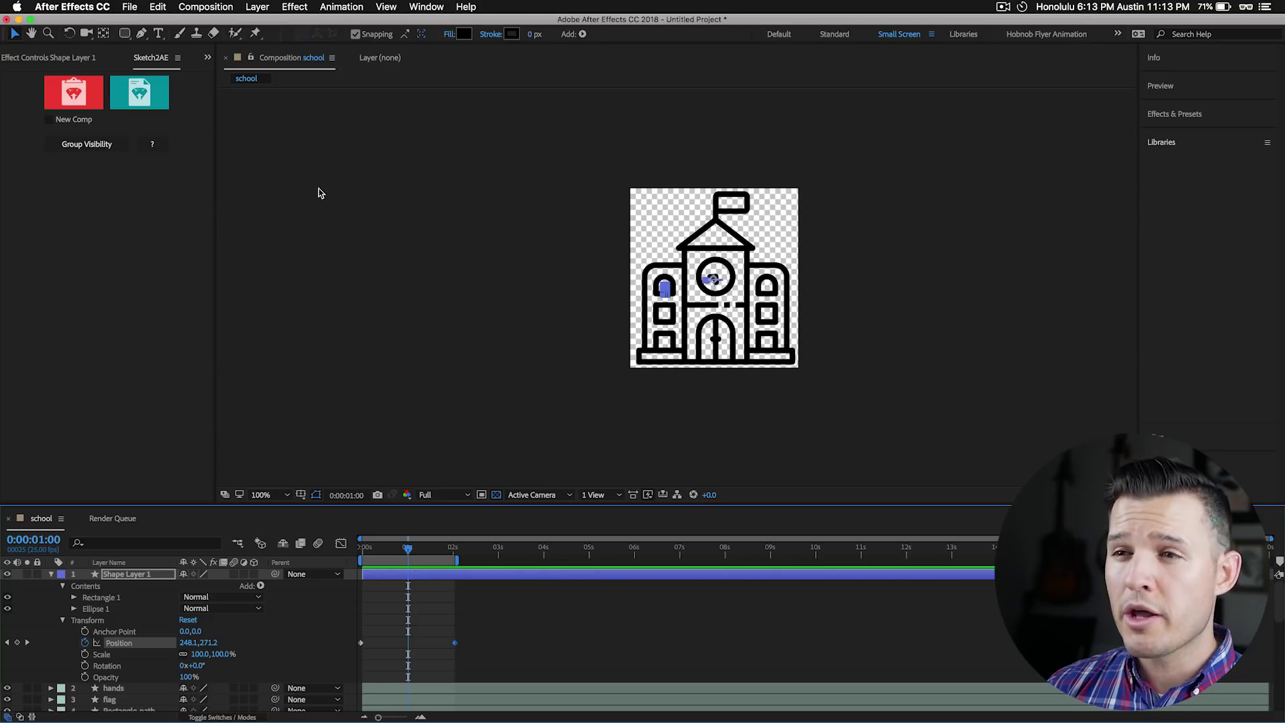
left_click(426, 7)
Open the Bodymovin panel, move it aside, and mark the school composition for export
mouse_move(433, 76)
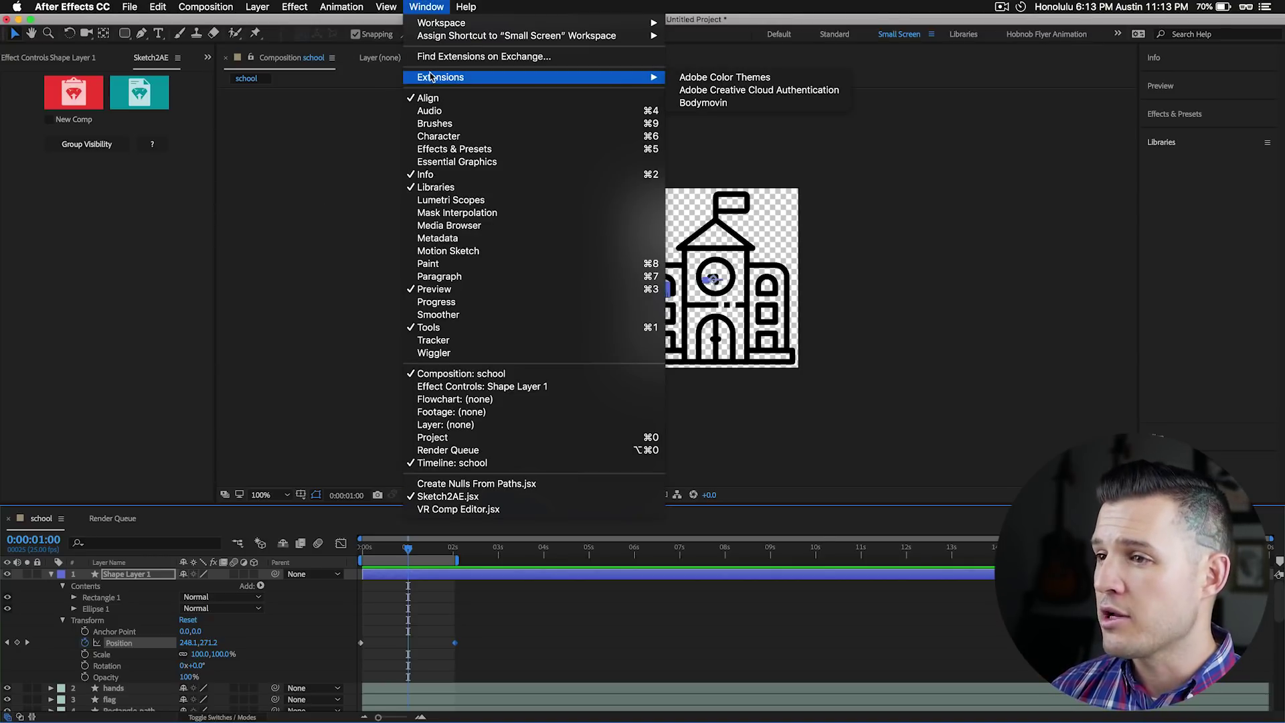
left_click(710, 104)
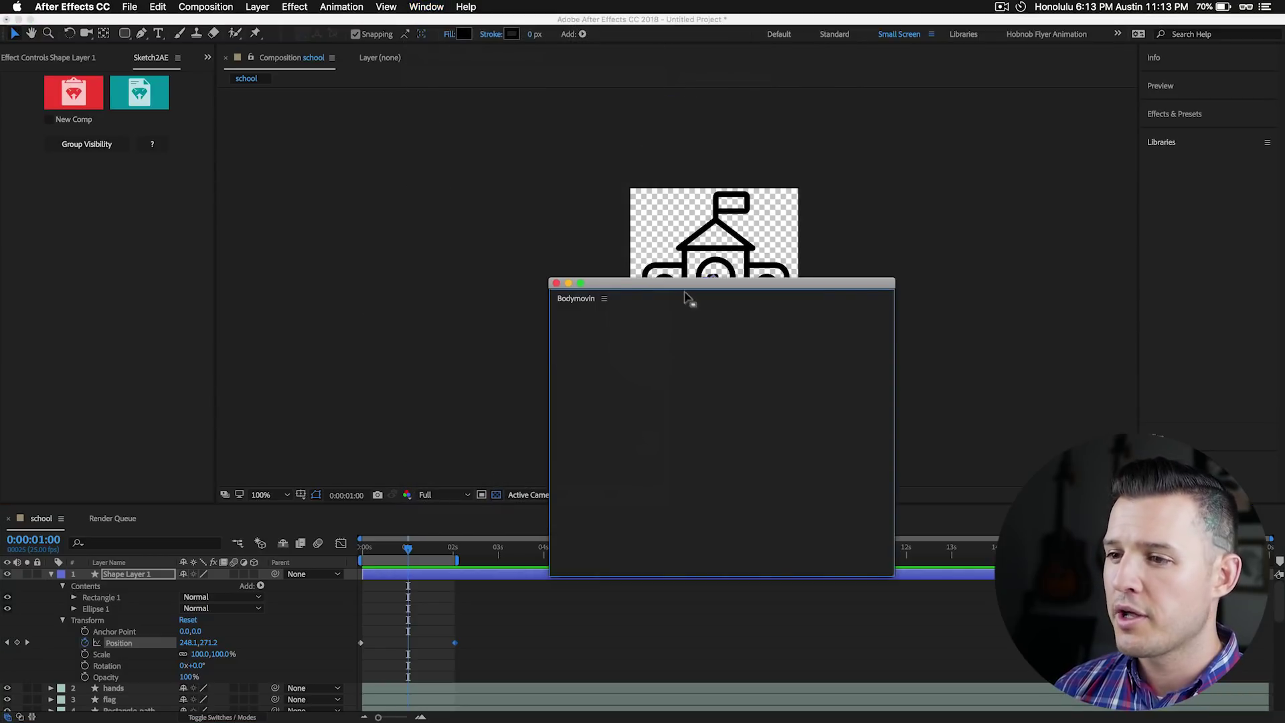
left_click_drag(324, 141, 215, 146)
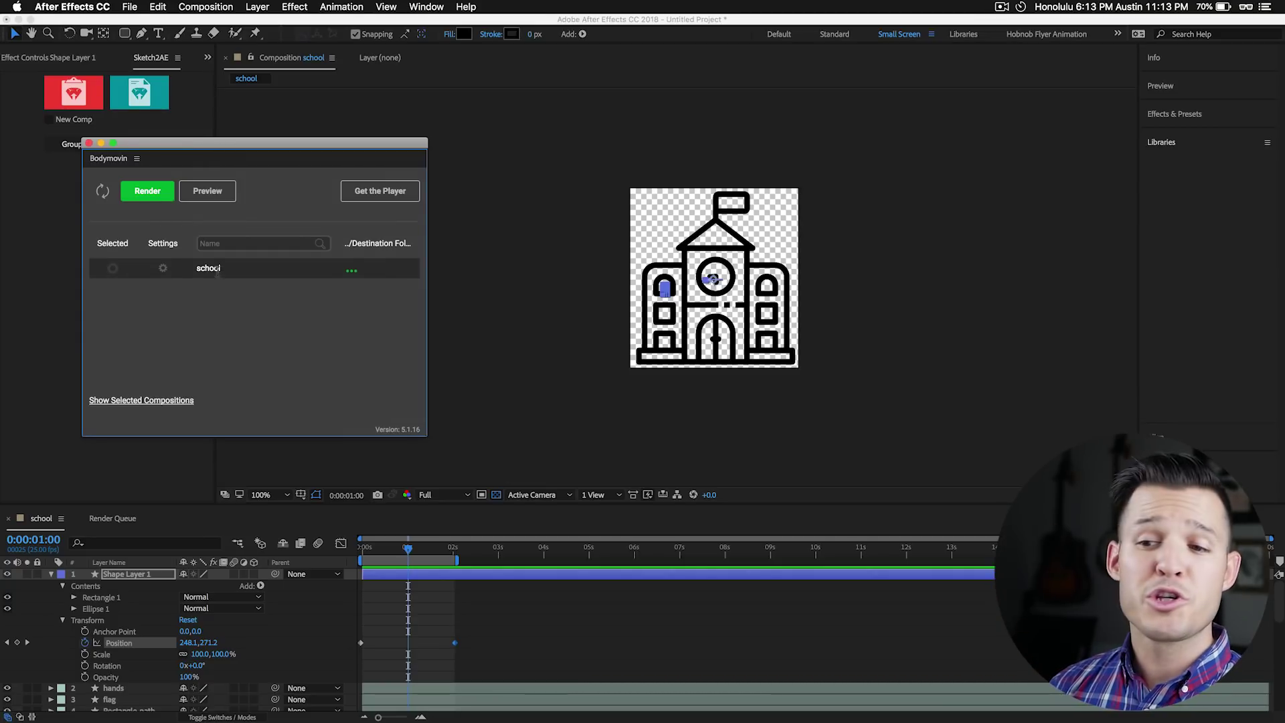
left_click(113, 268)
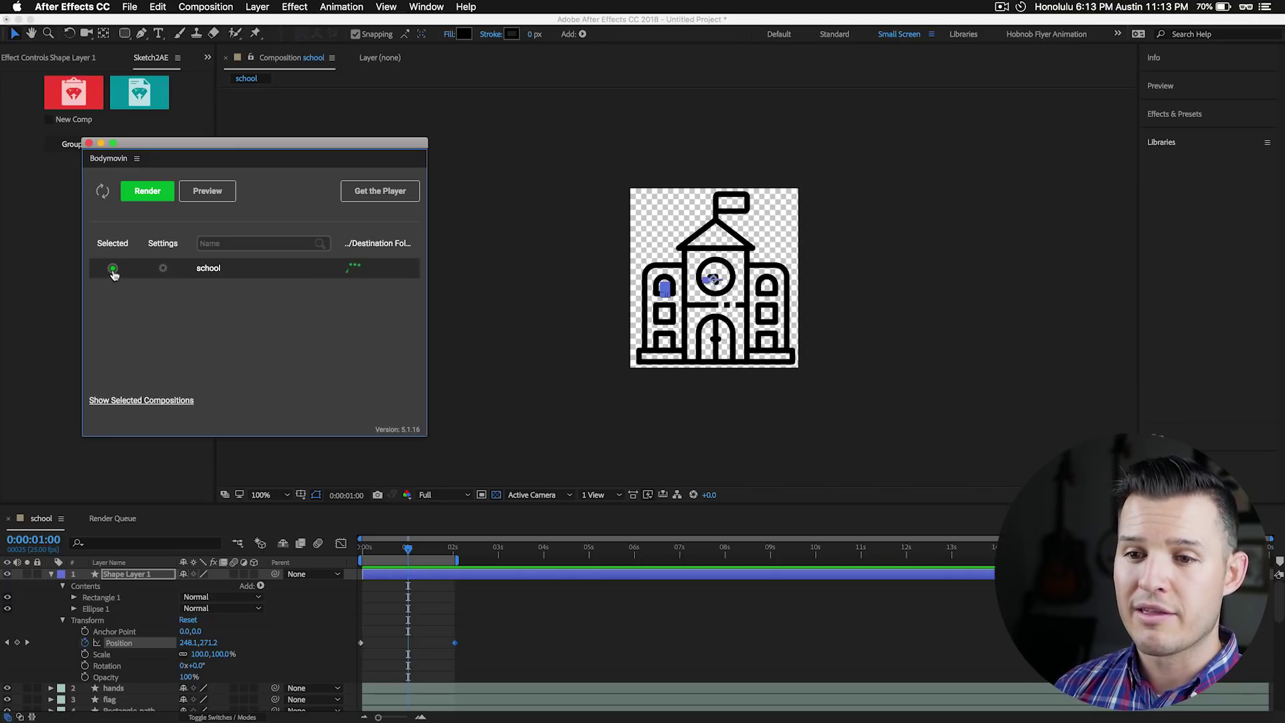
left_click(358, 275)
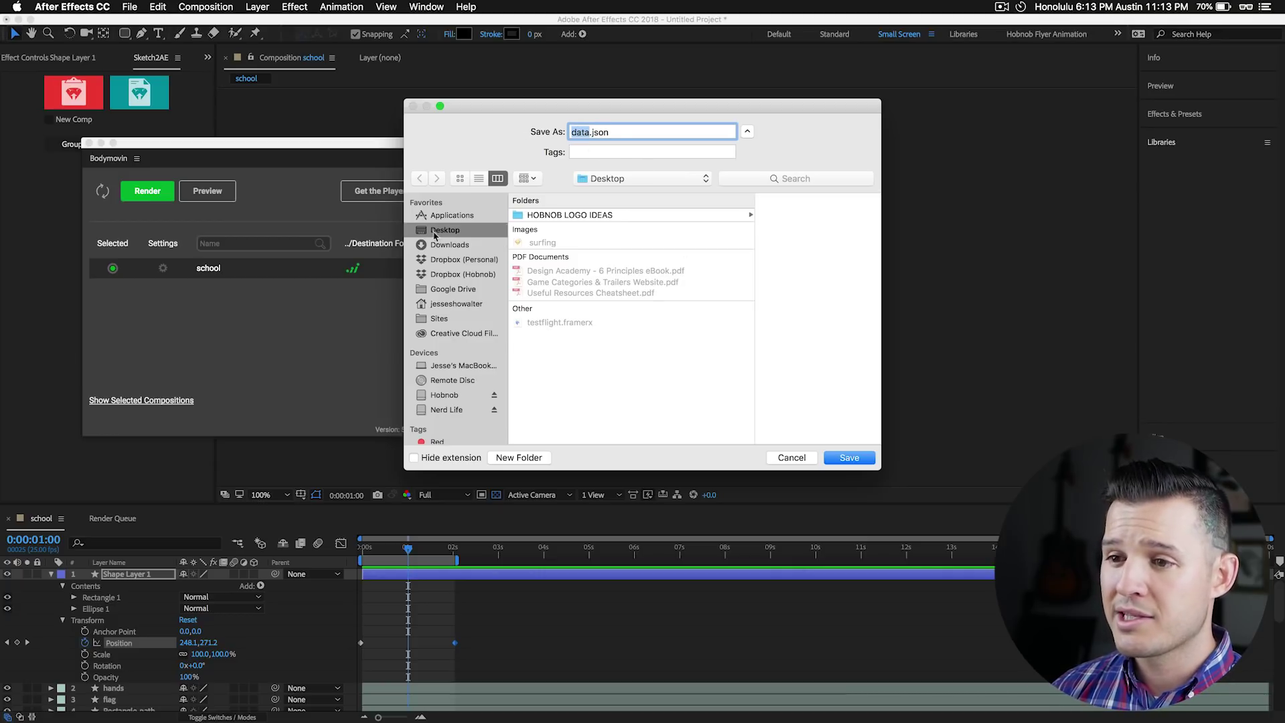
Save school's export as data.json on the Desktop and open its export settings
left_click(864, 455)
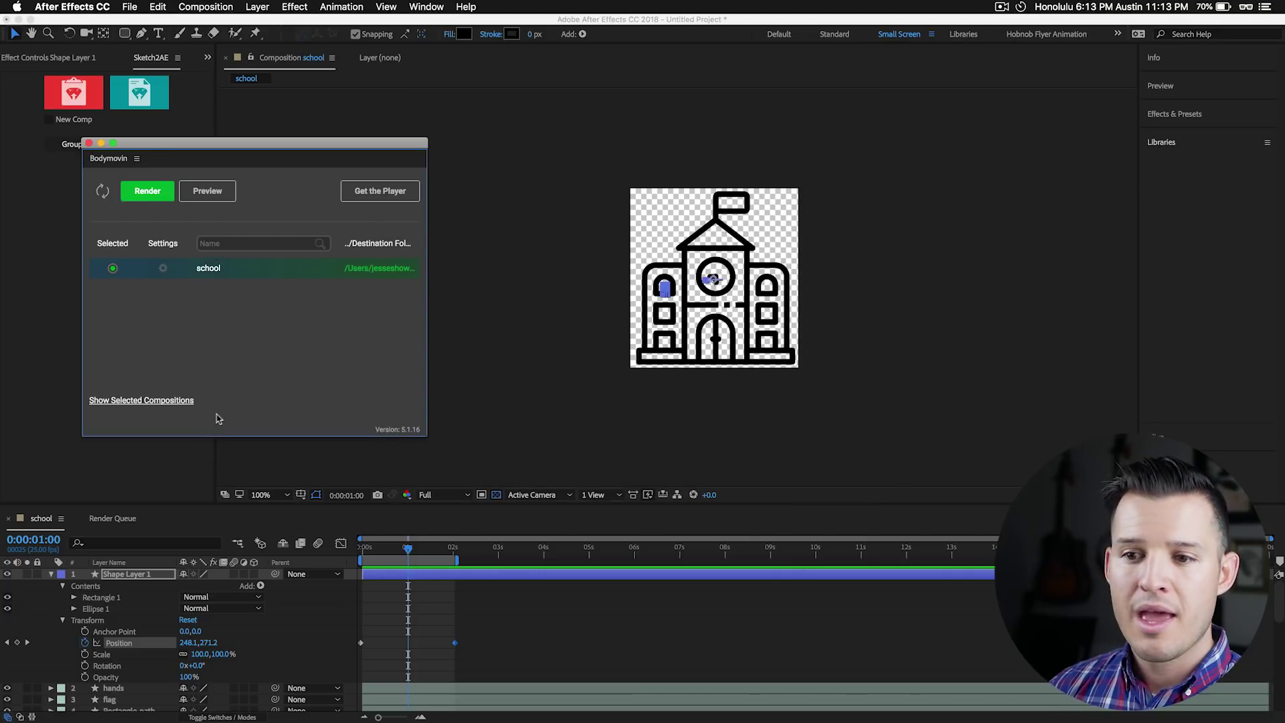
left_click(163, 270)
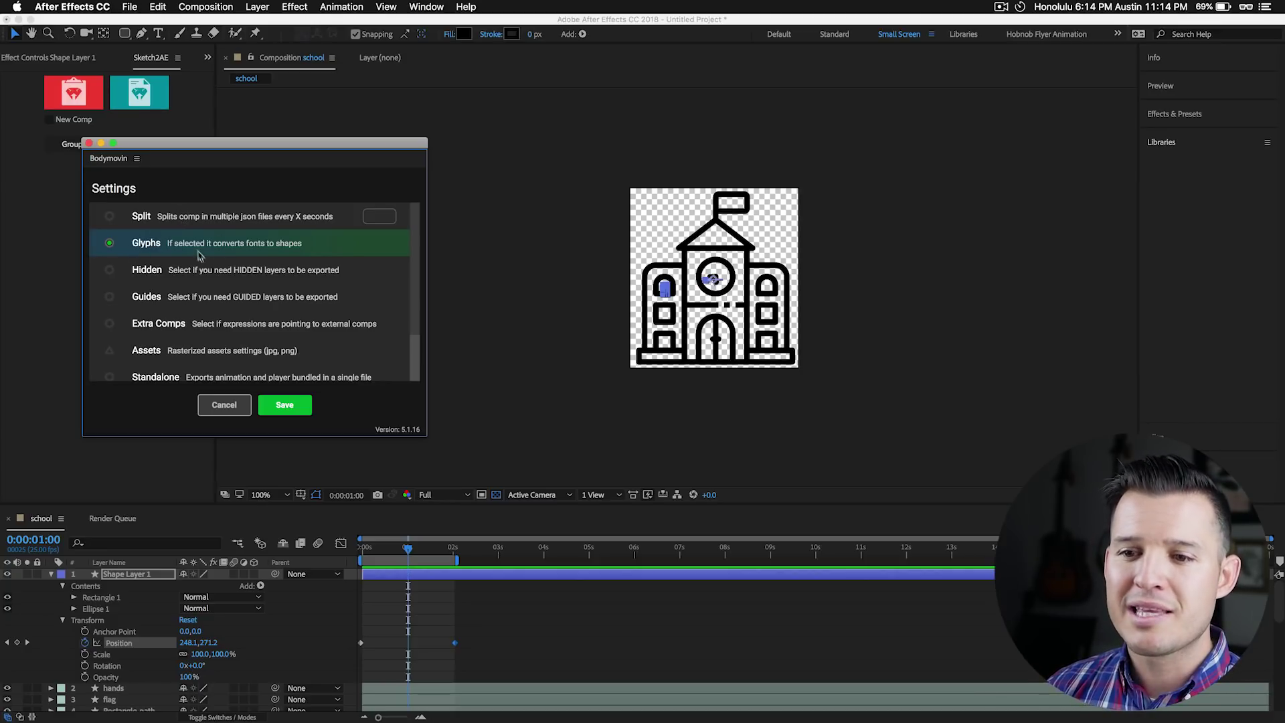
Enable the Demo option in school's export settings, save them, and render school with Bodymovin
left_click_drag(275, 436, 274, 544)
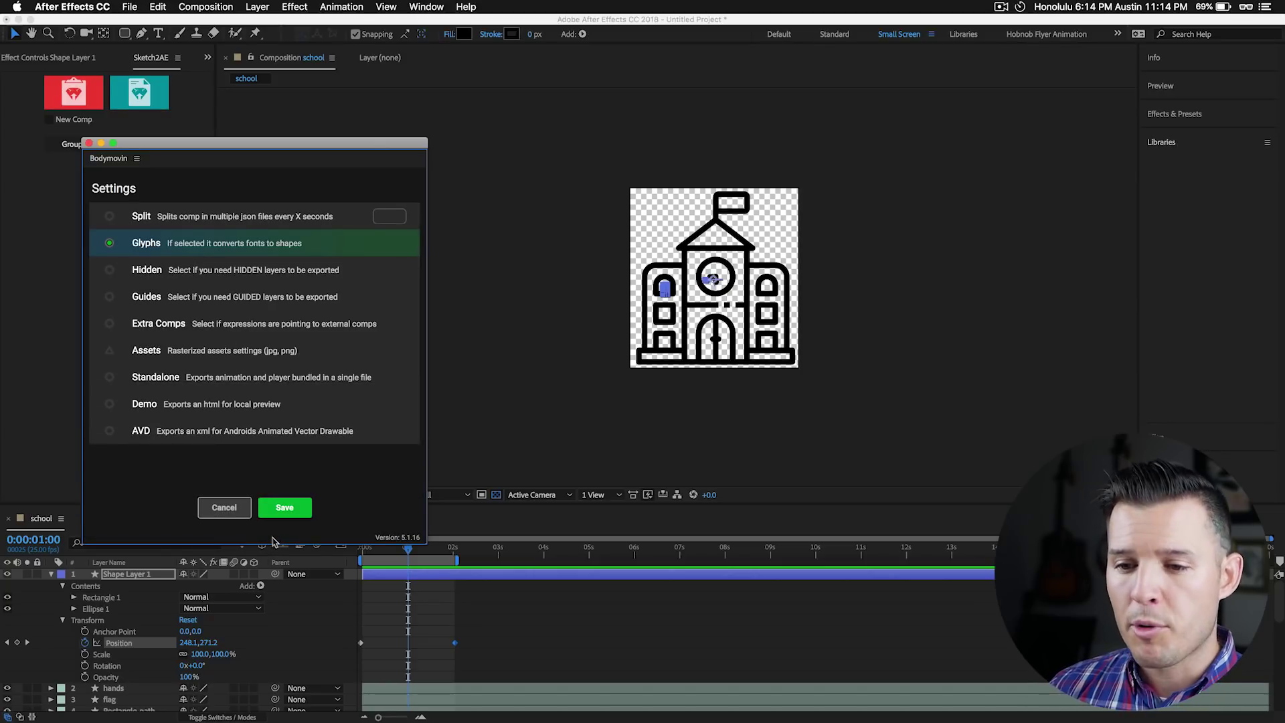
left_click(110, 406)
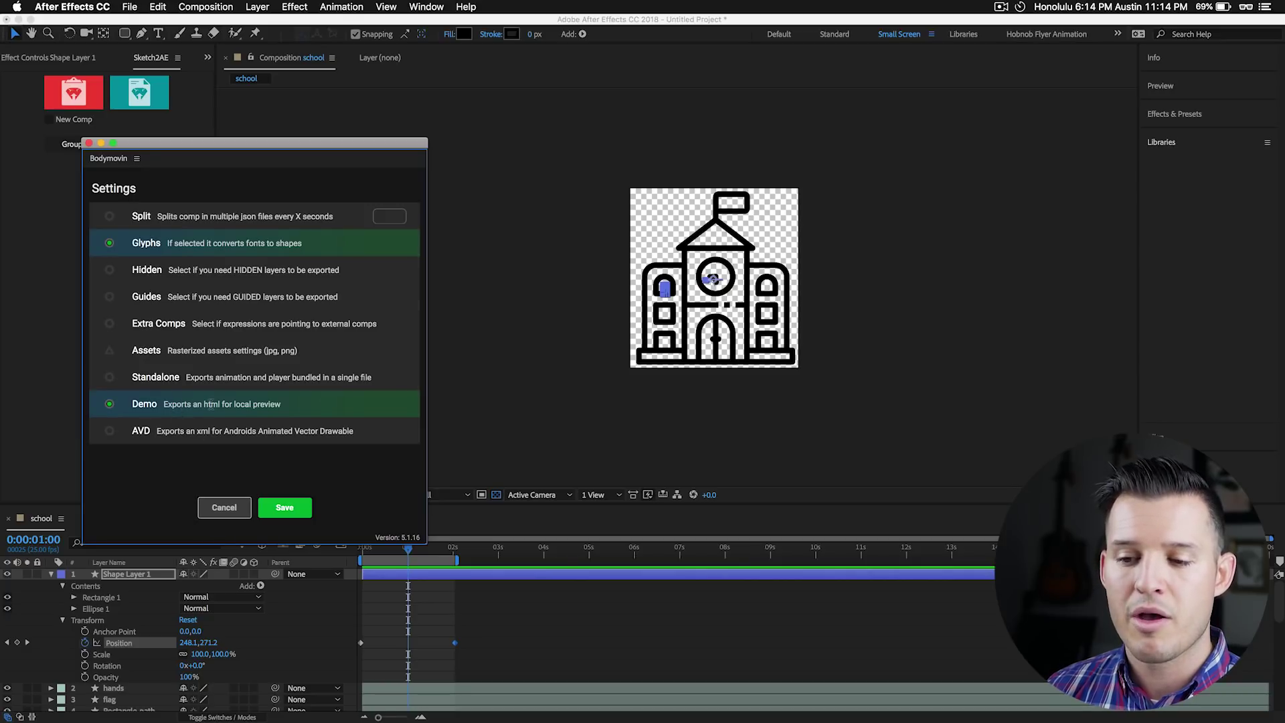
left_click(269, 517)
left_click(146, 193)
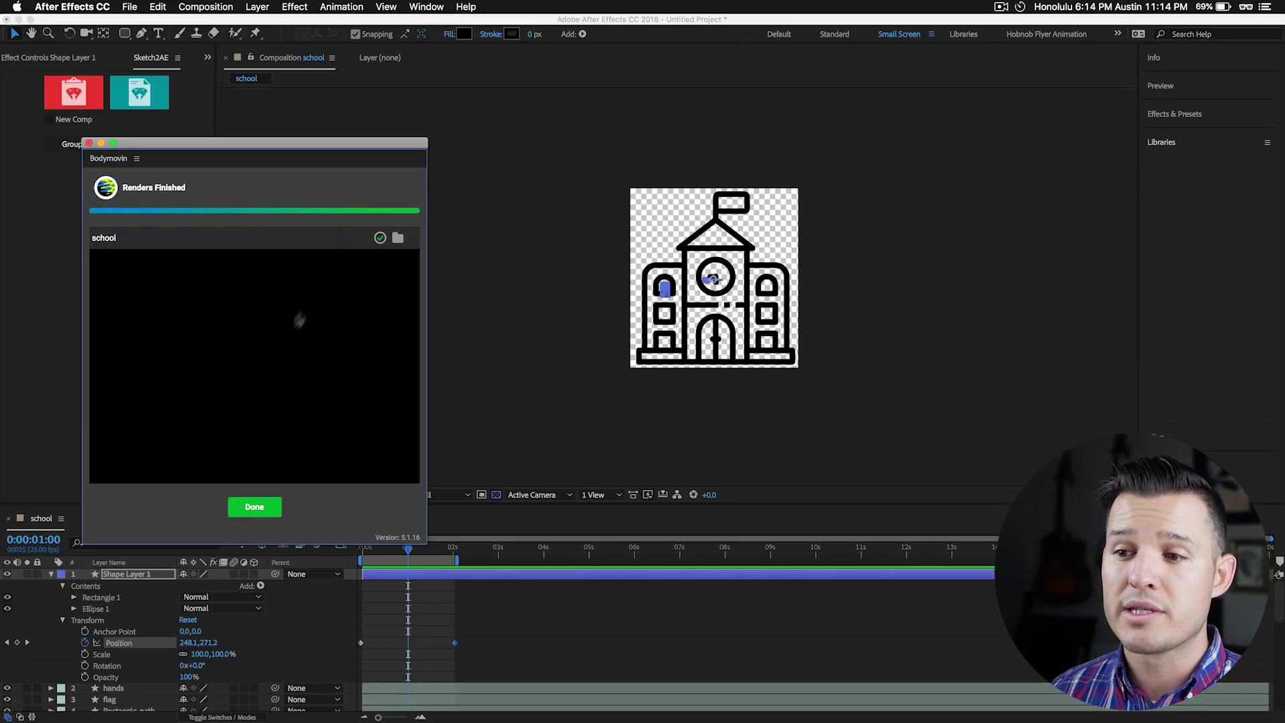
left_click(255, 508)
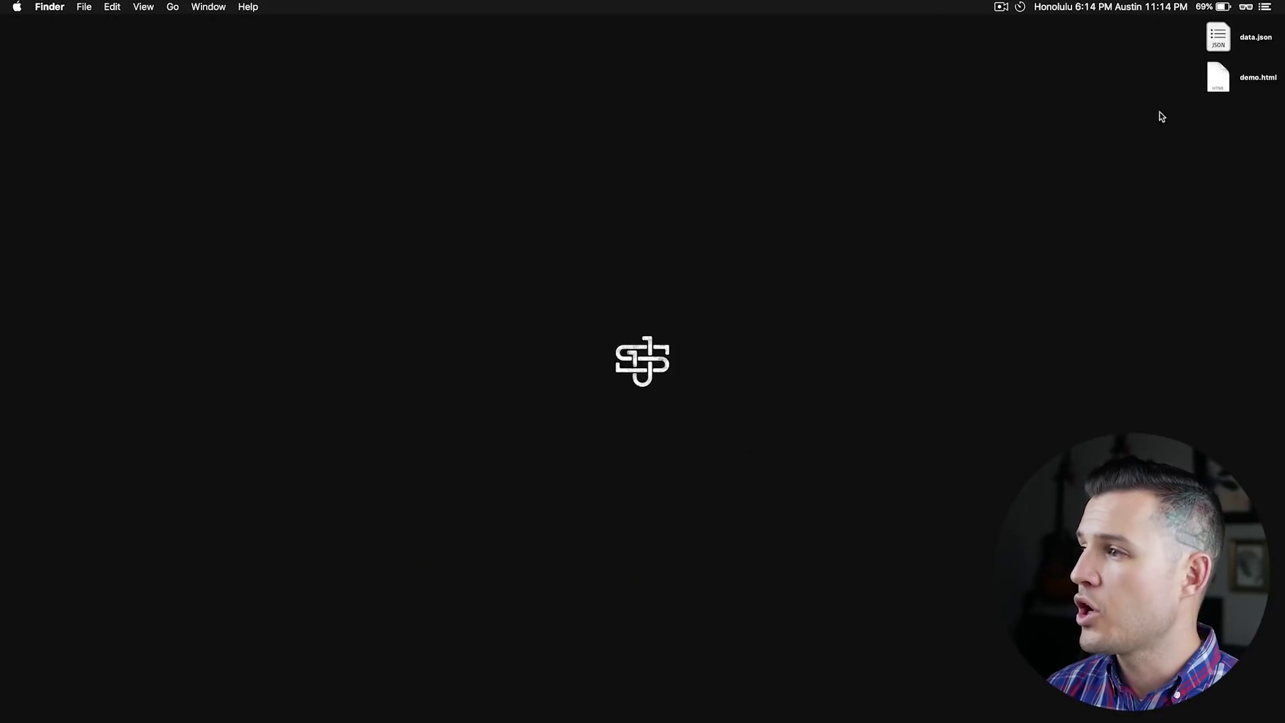
Select the exported data.json and demo.html on the Desktop and open demo.html in Chrome
left_click_drag(1179, 154, 1192, 61)
left_click(1215, 41)
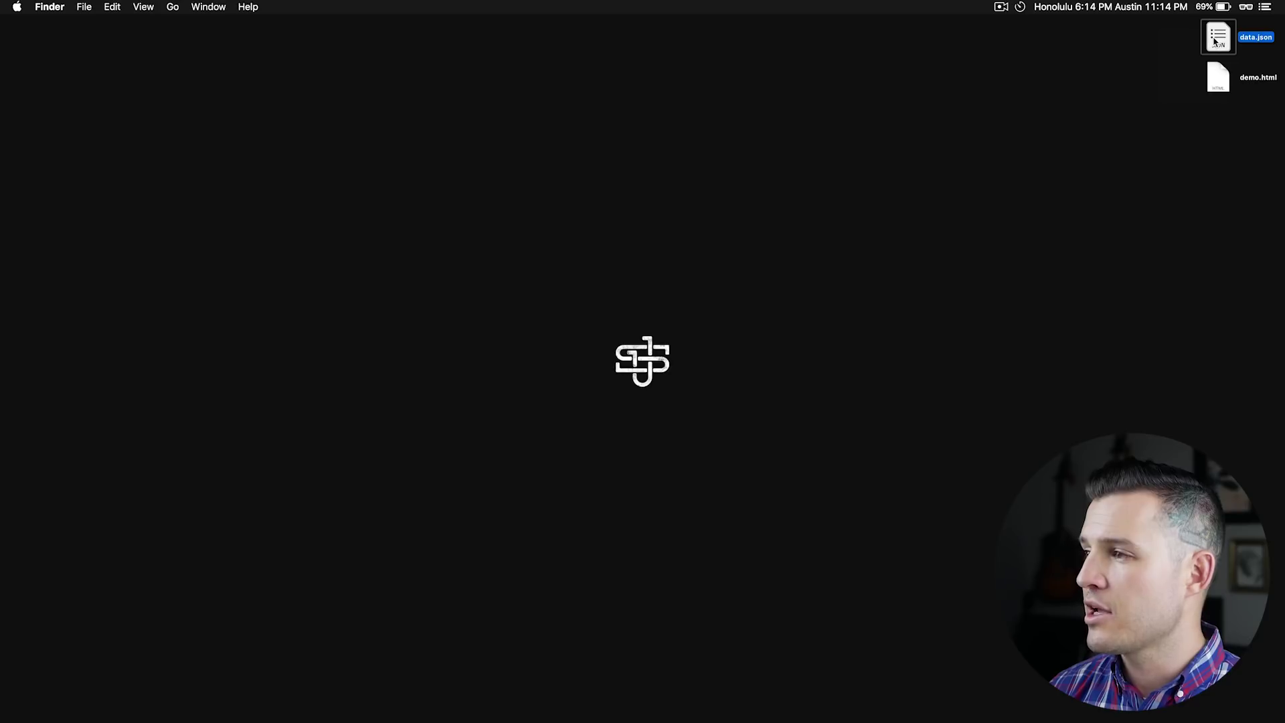
left_click(1217, 77)
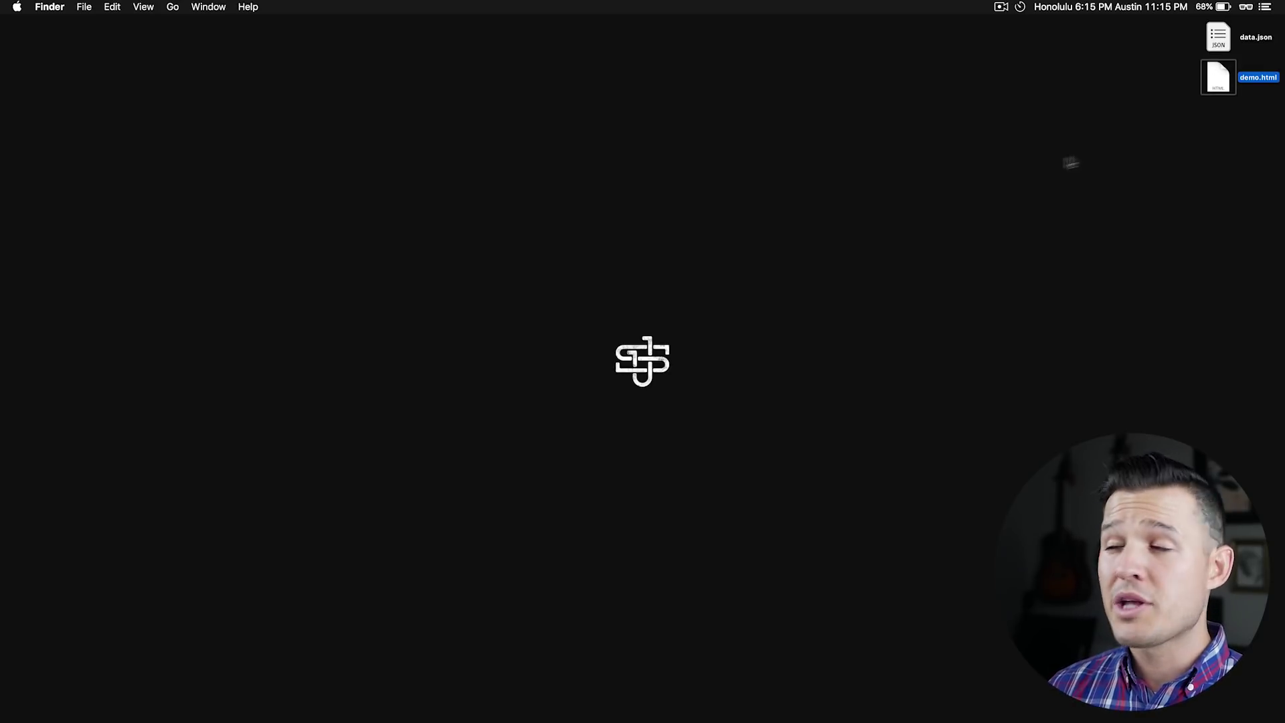
double_click(1218, 82)
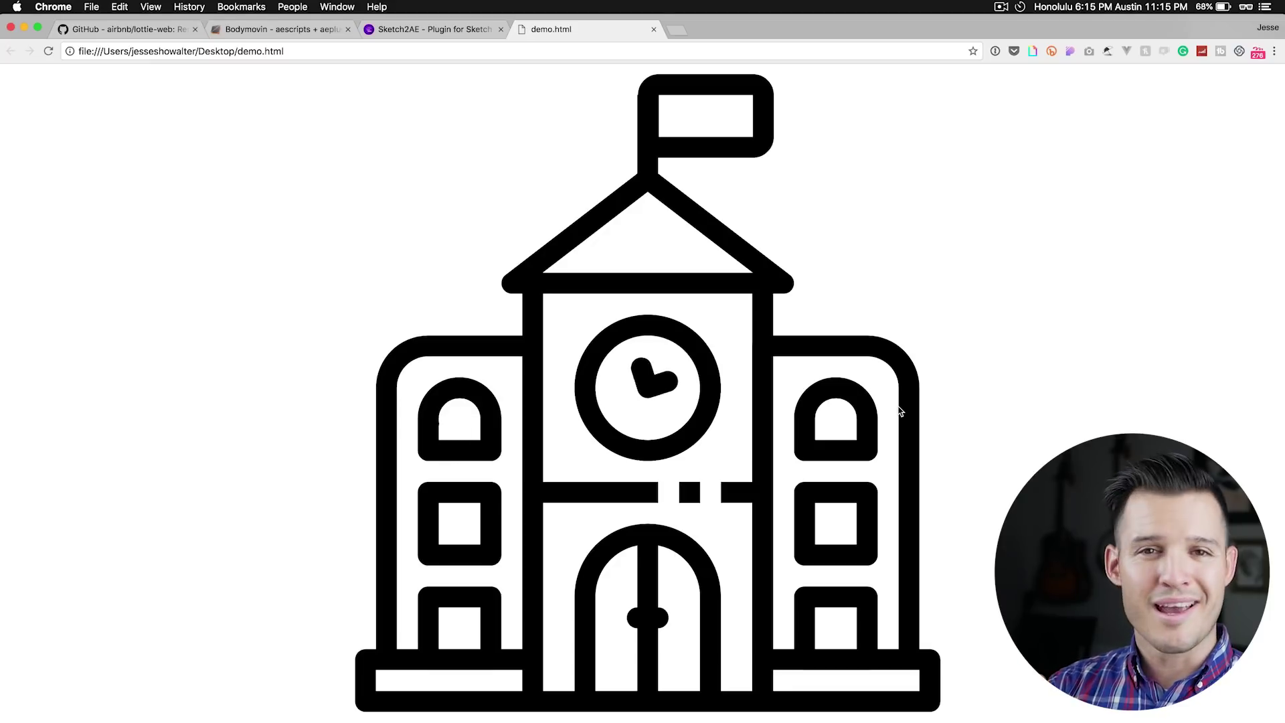
key("super+h")
left_click_drag(1222, 79, 830, 709)
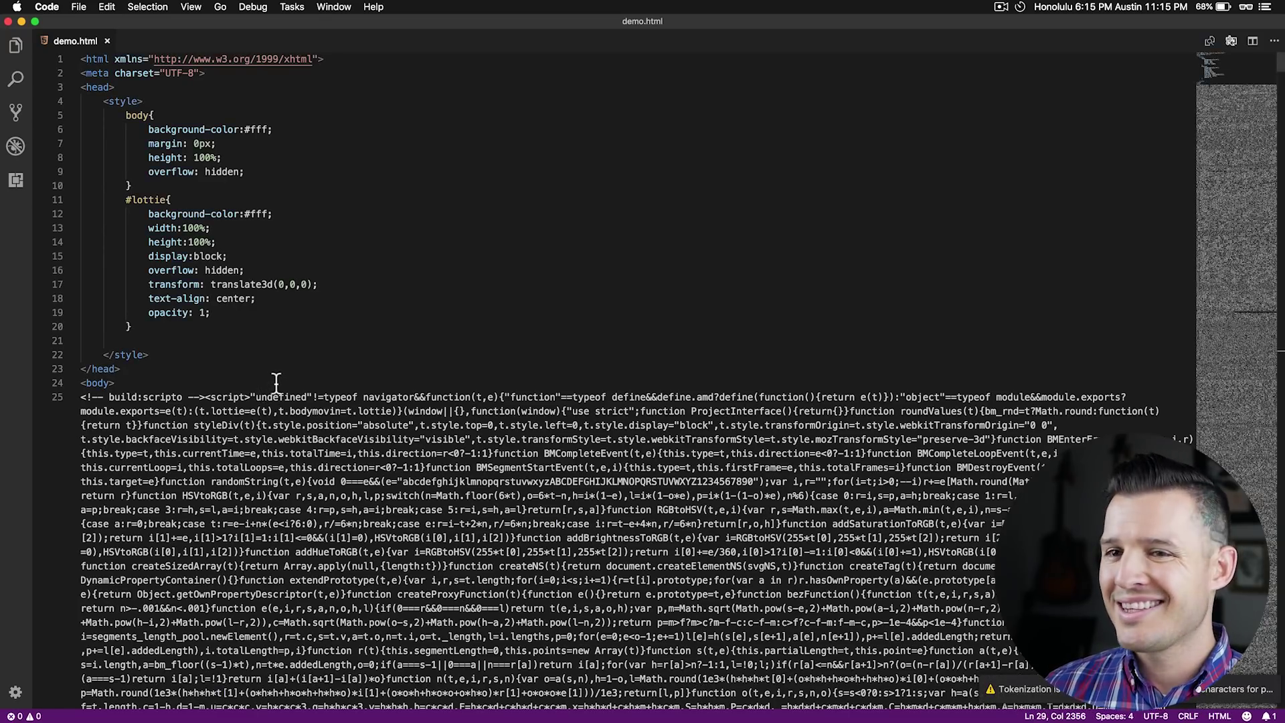
scroll(276, 381, "down", 10)
scroll(1249, 101, "up", 10)
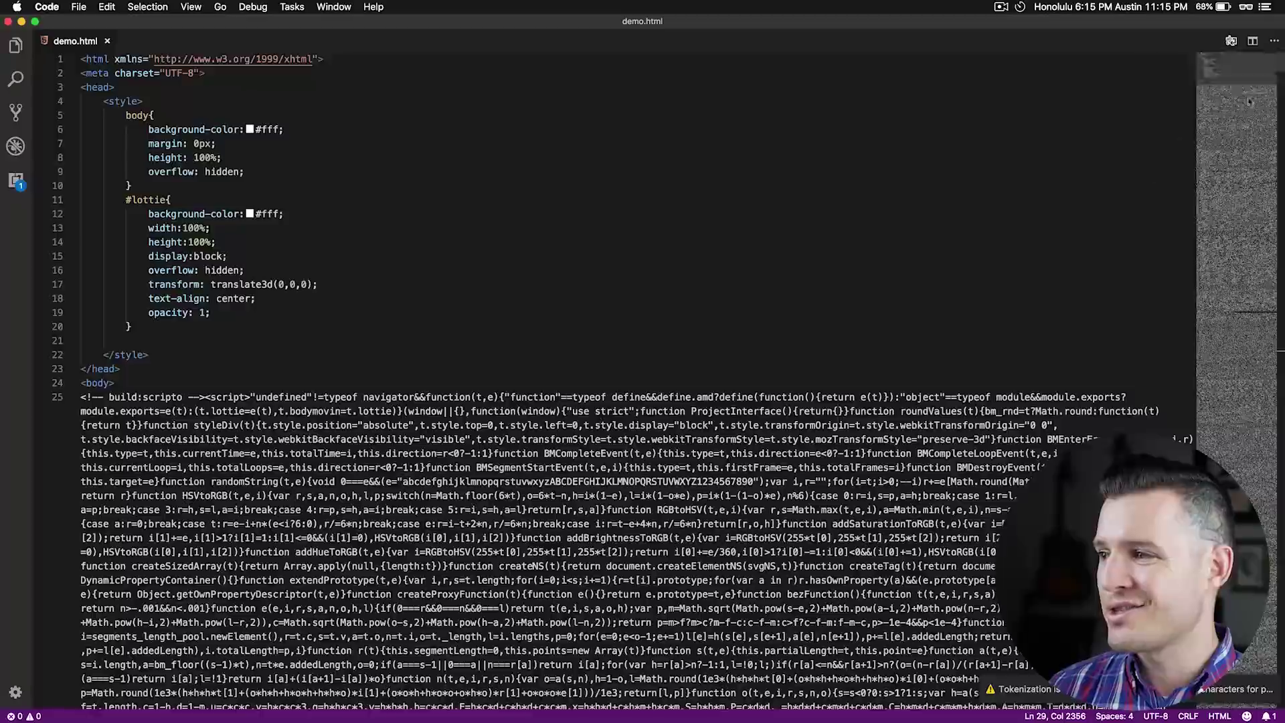
left_click_drag(1249, 102, 1274, 542)
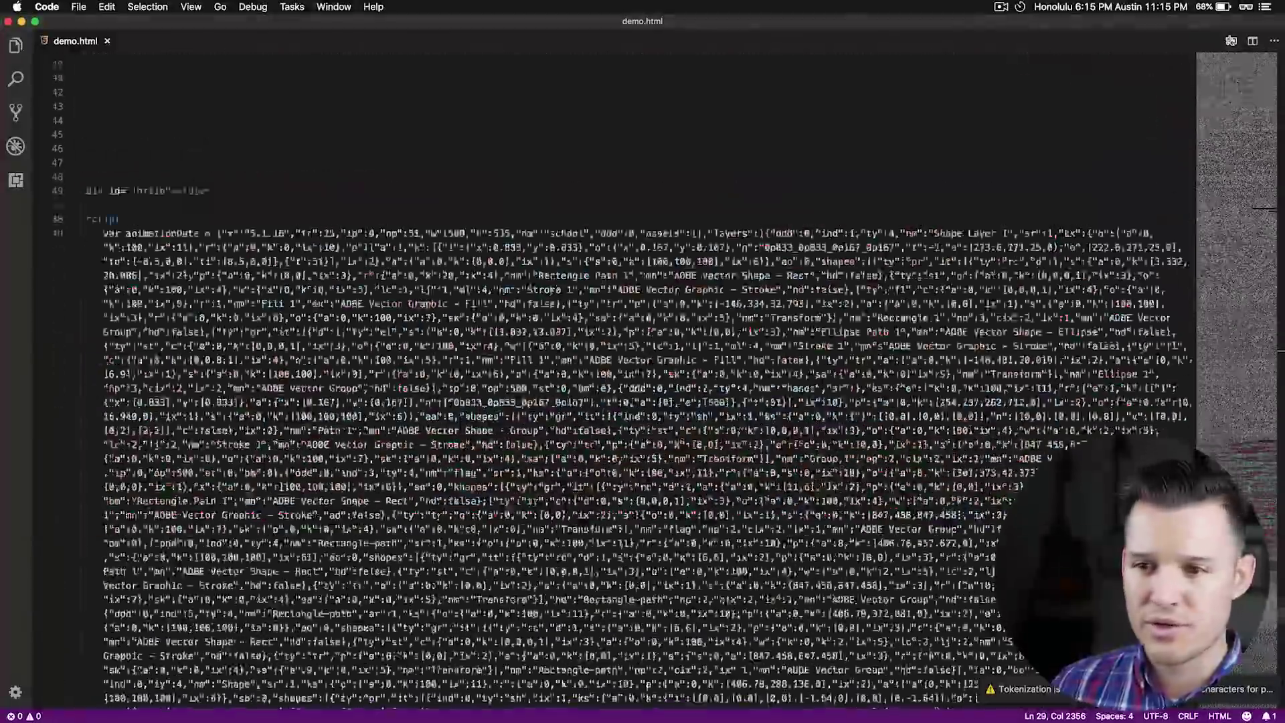
scroll(642, 382, "up", 5)
scroll(642, 381, "down", 4)
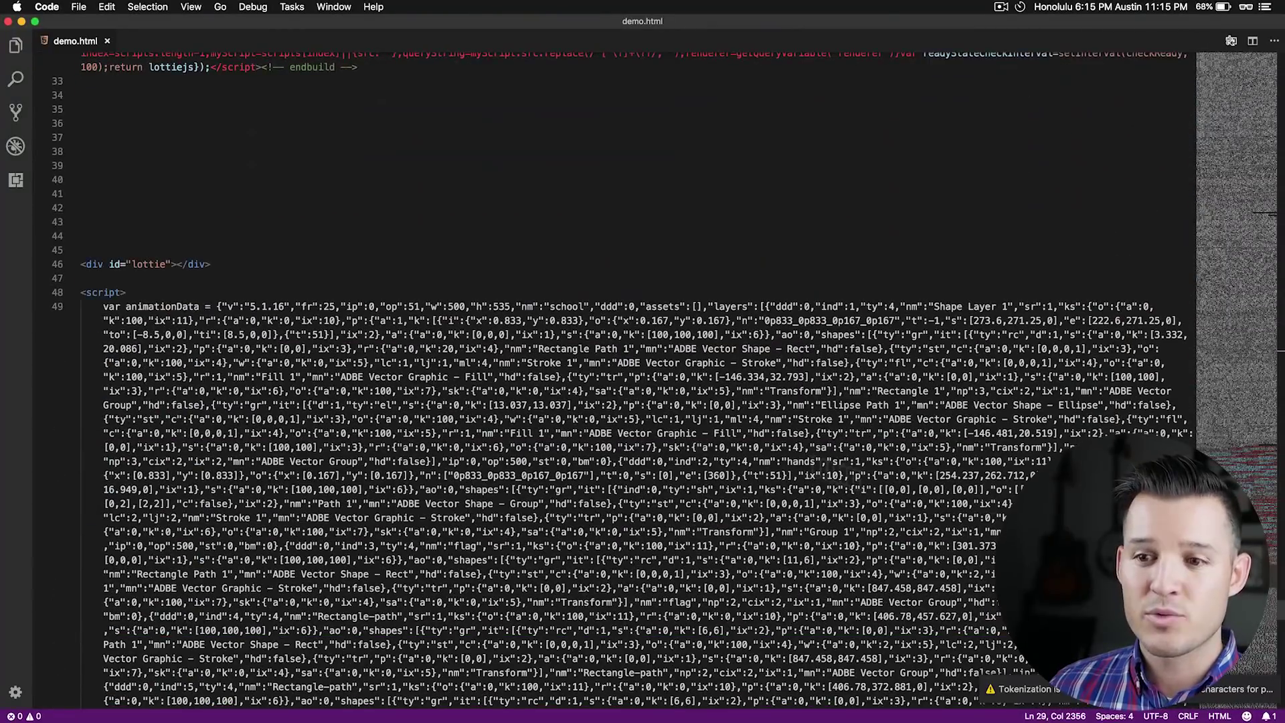
left_click_drag(211, 264, 81, 265)
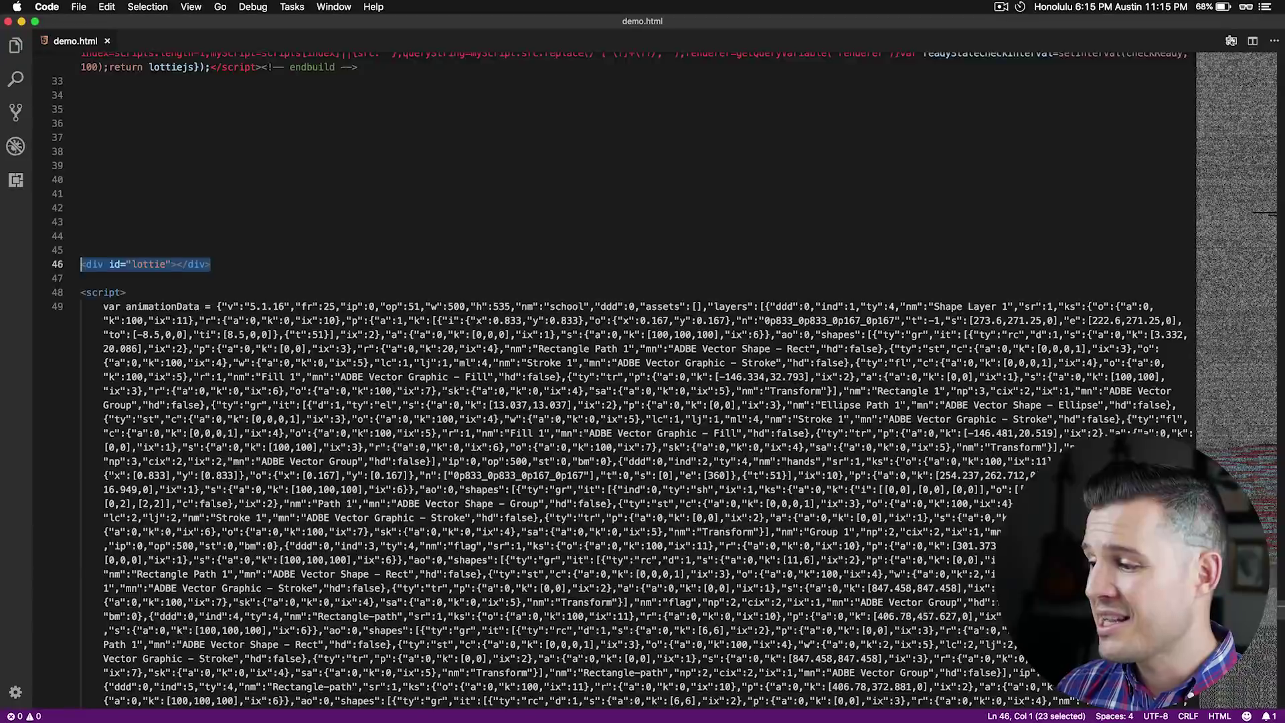
scroll(1190, 696, "down", 20)
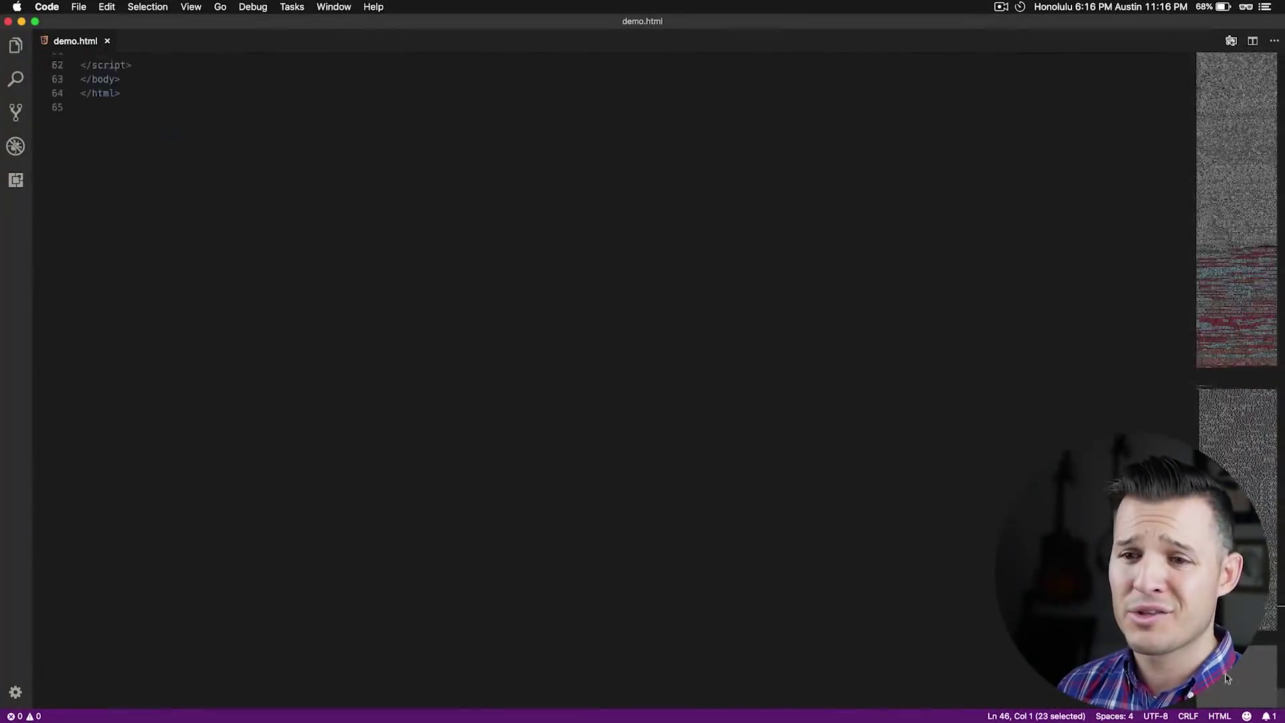
scroll(1227, 679, "up", 15)
scroll(1227, 674, "down", 5)
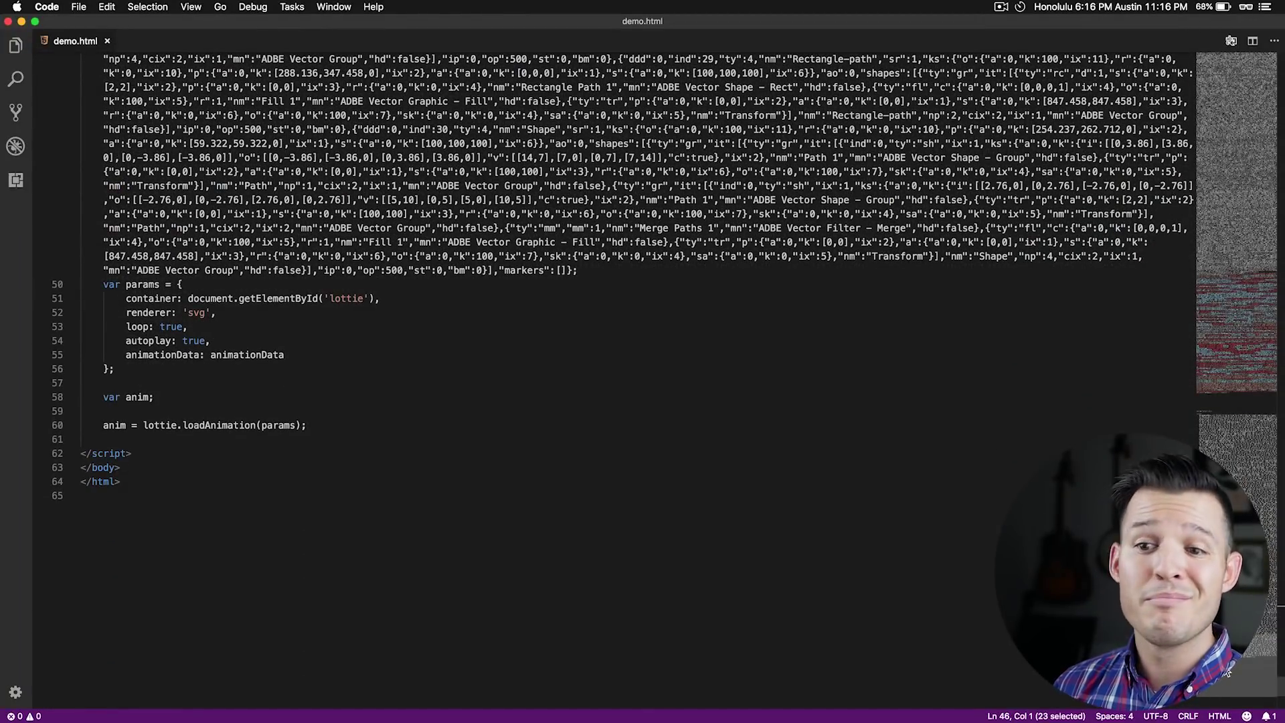
scroll(1227, 673, "up", 3)
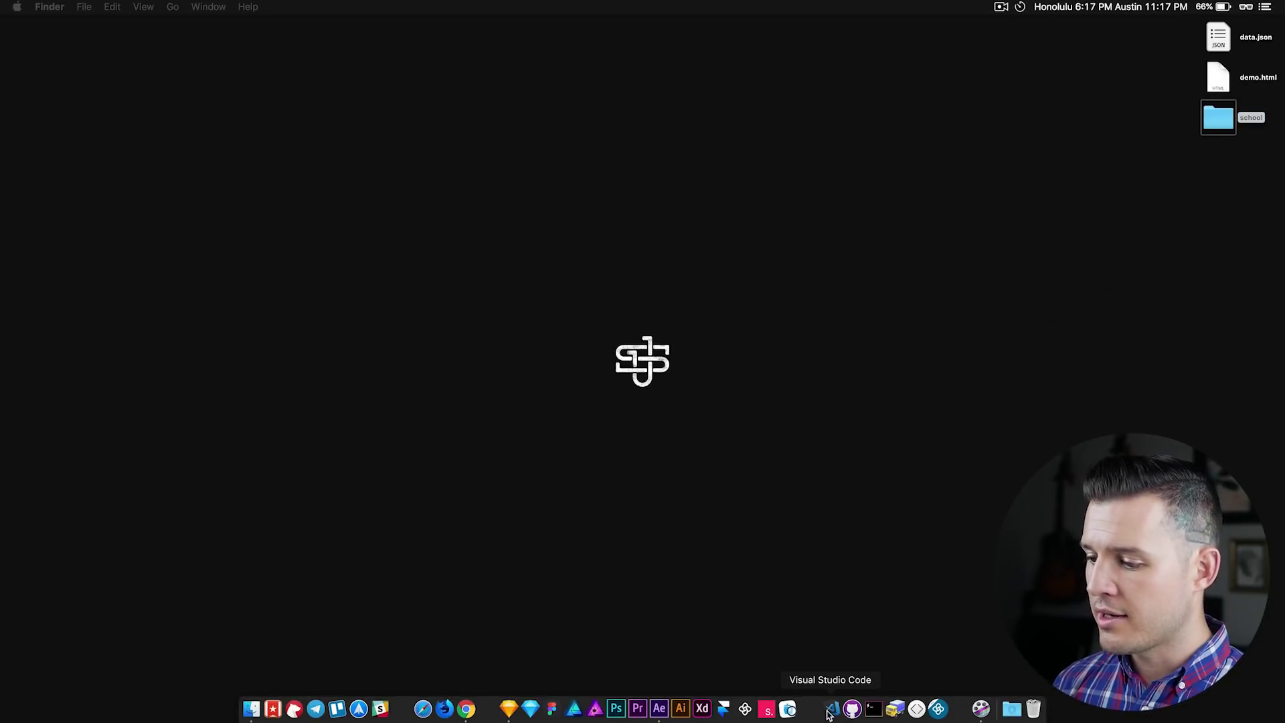
Create index.html in the school folder with an Emmet HTML boilerplate titled School
double_click(515, 115)
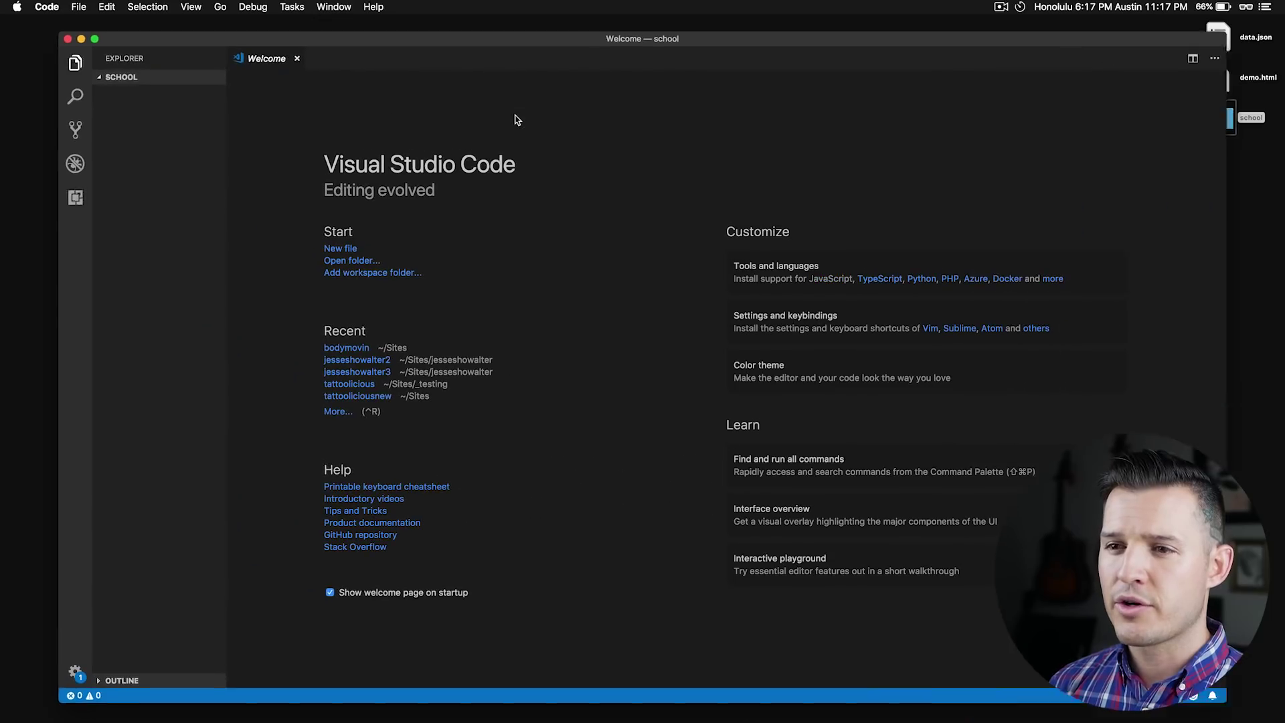
left_click(105, 60)
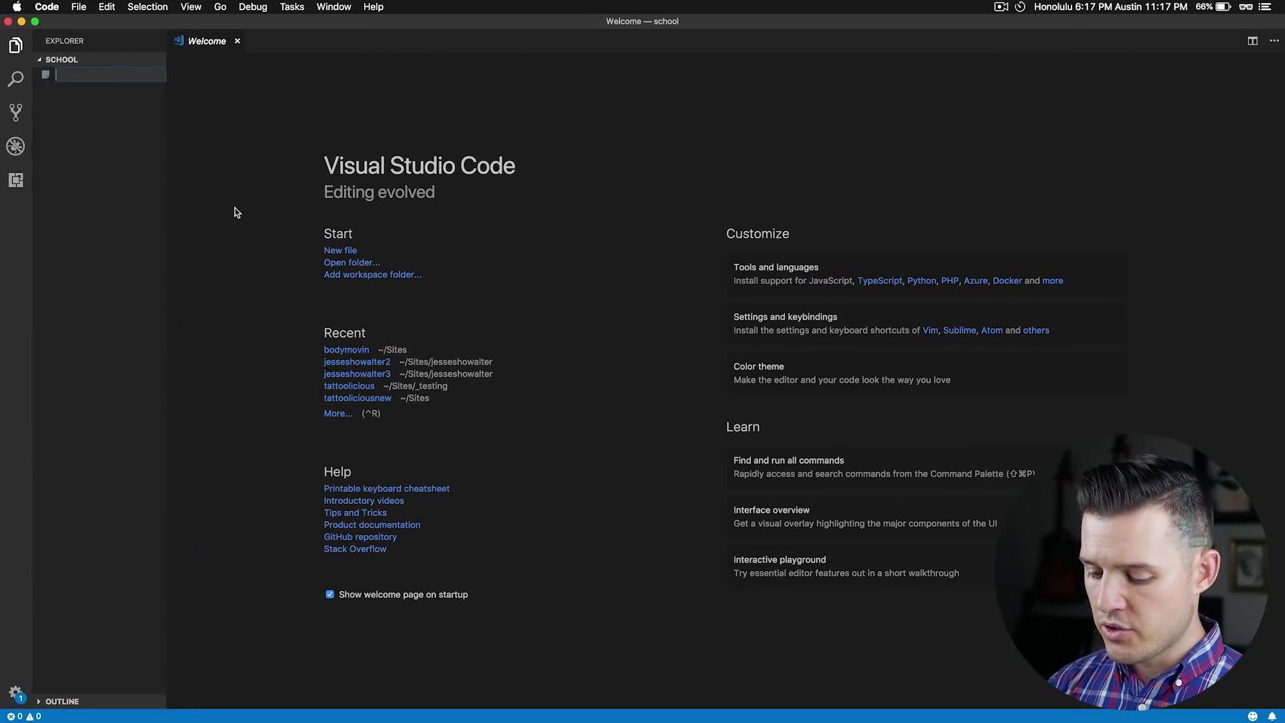
type("index.html")
key("Return")
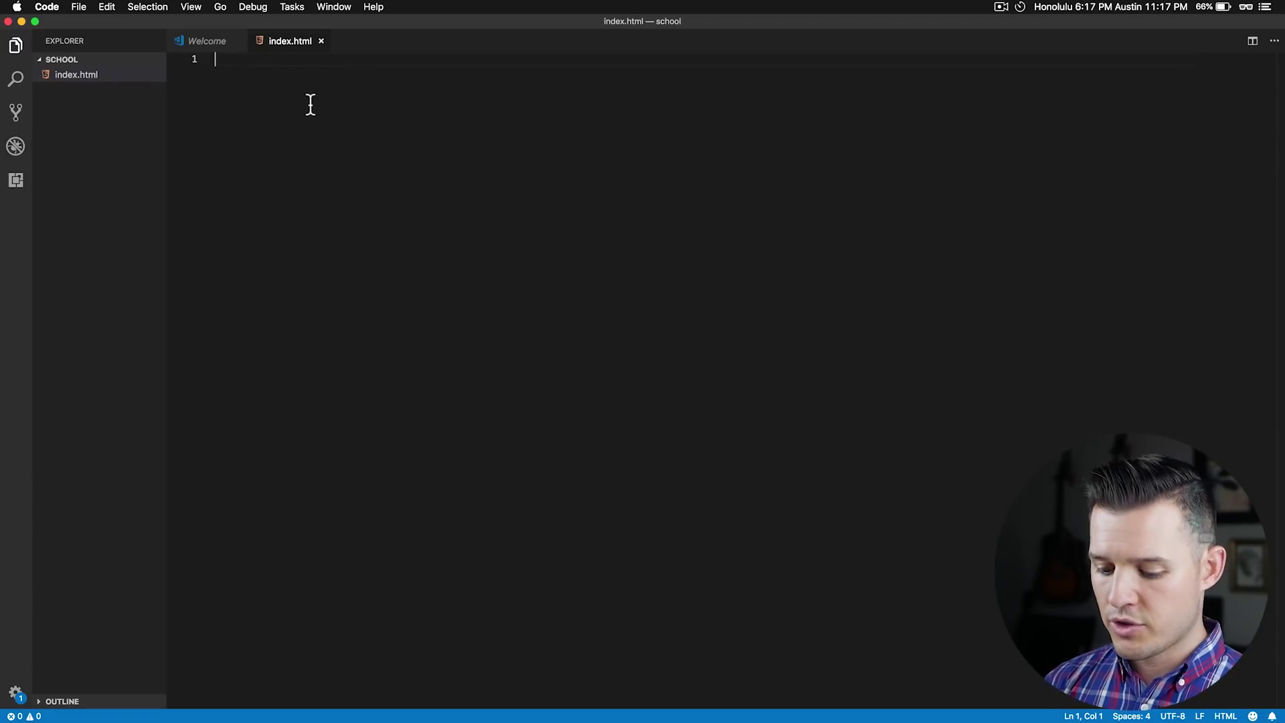
type("!")
key("Tab")
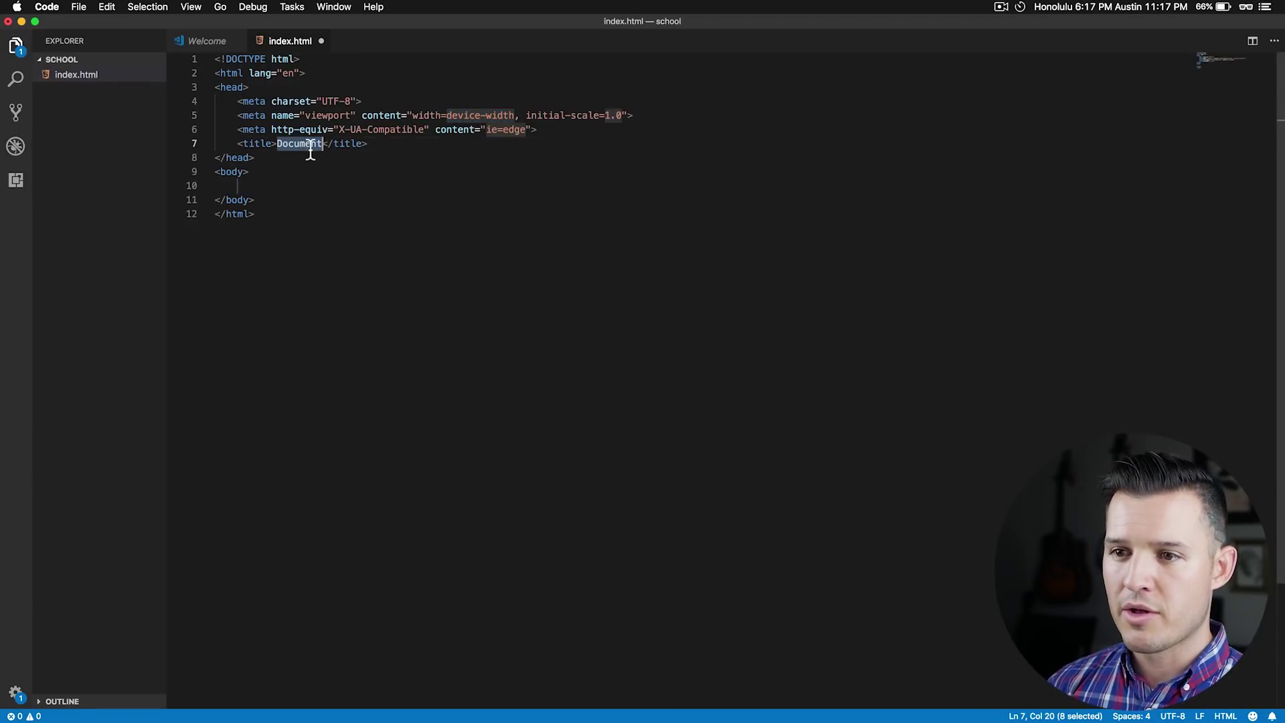
type("School")
key("Tab")
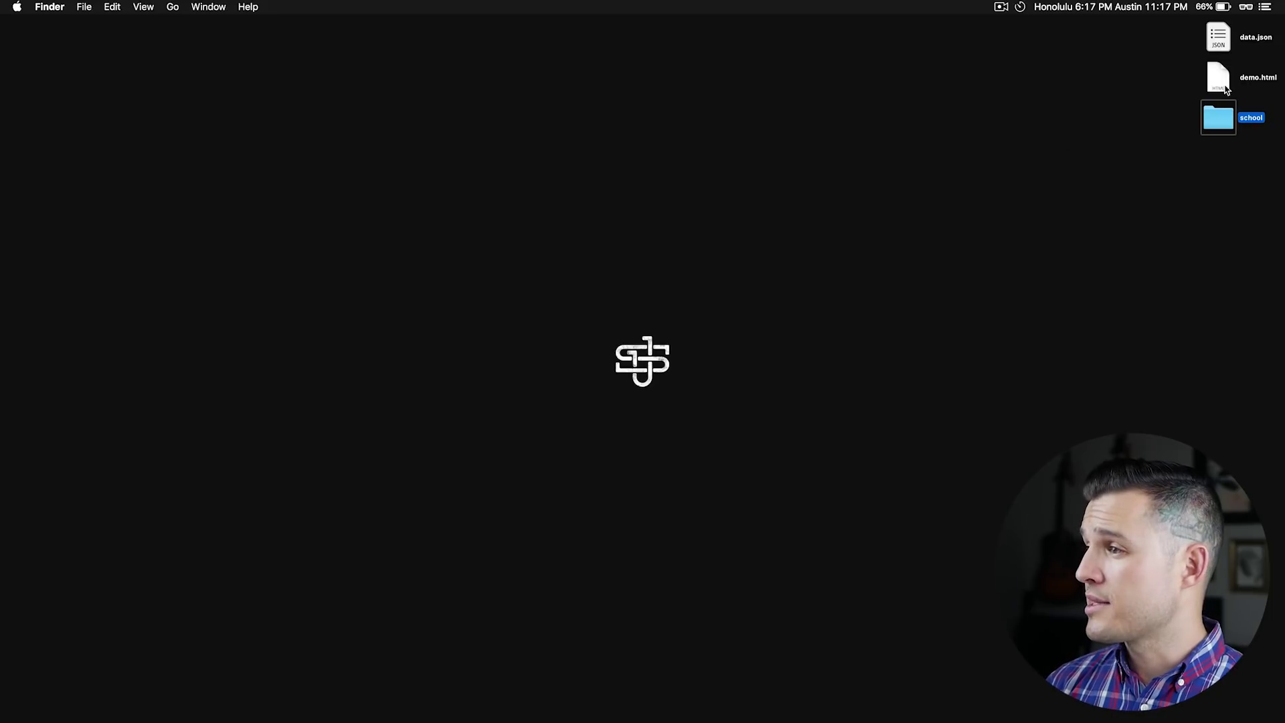
Drag the desktop's data.json onto the school folder, next to index.html
left_click(1219, 38)
left_click_drag(1219, 39, 1217, 124)
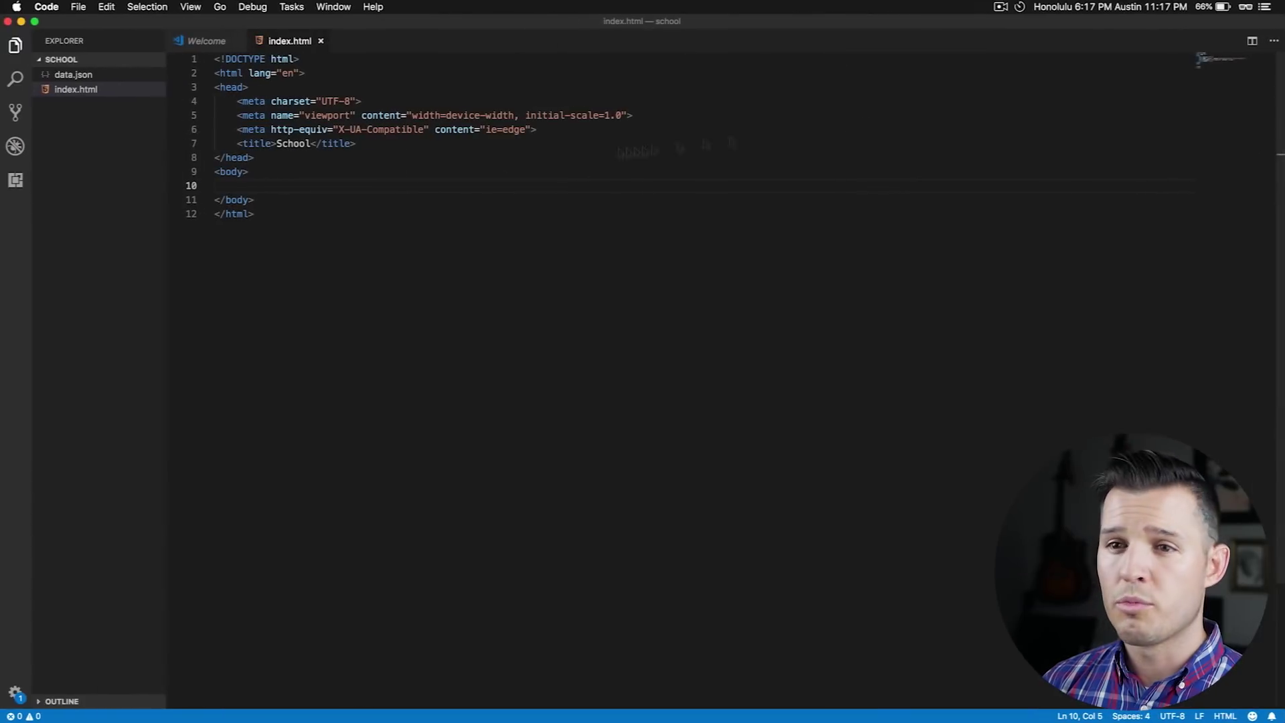
Preview data.json, then add a div with id lottie to the body of index.html
left_click(70, 75)
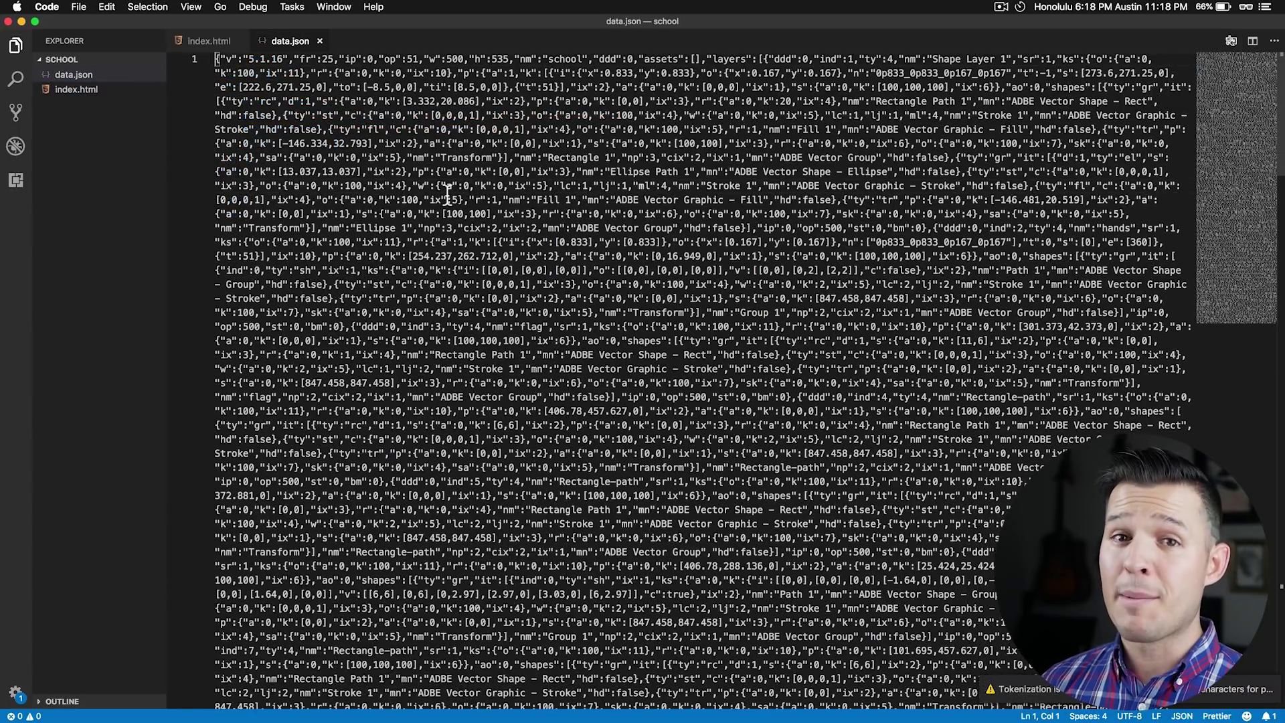
left_click(320, 41)
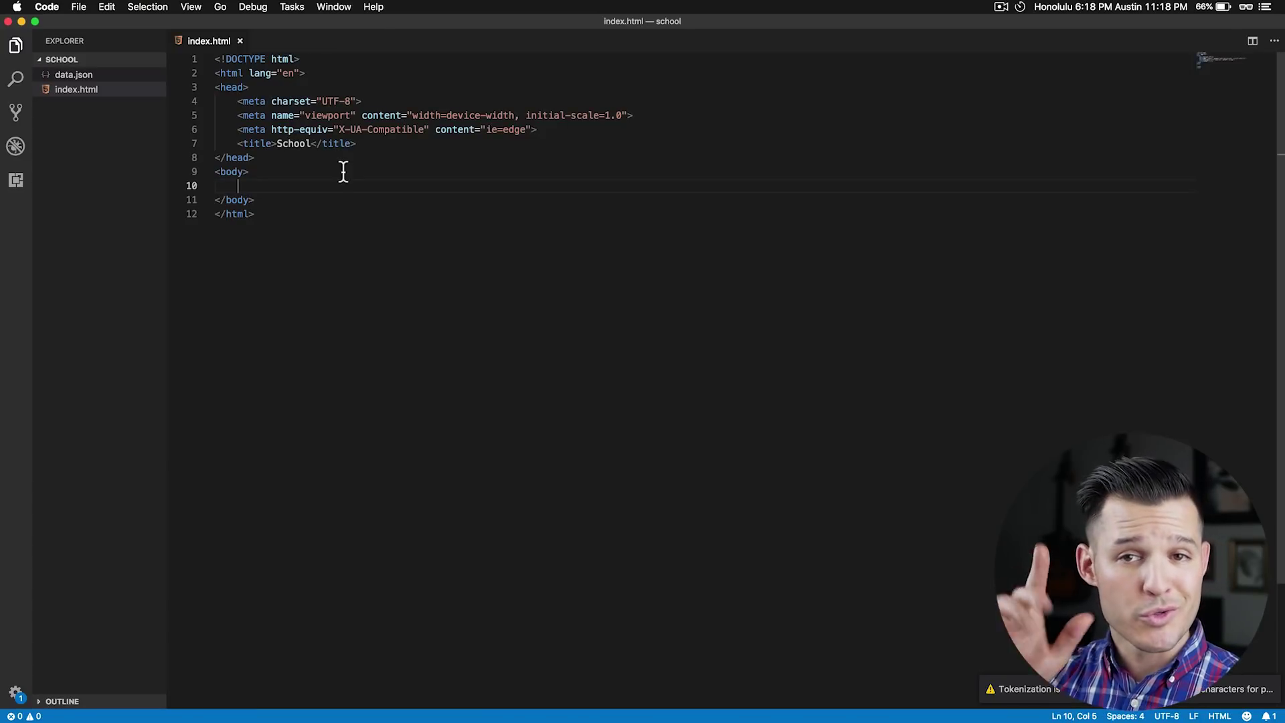
key("super+z")
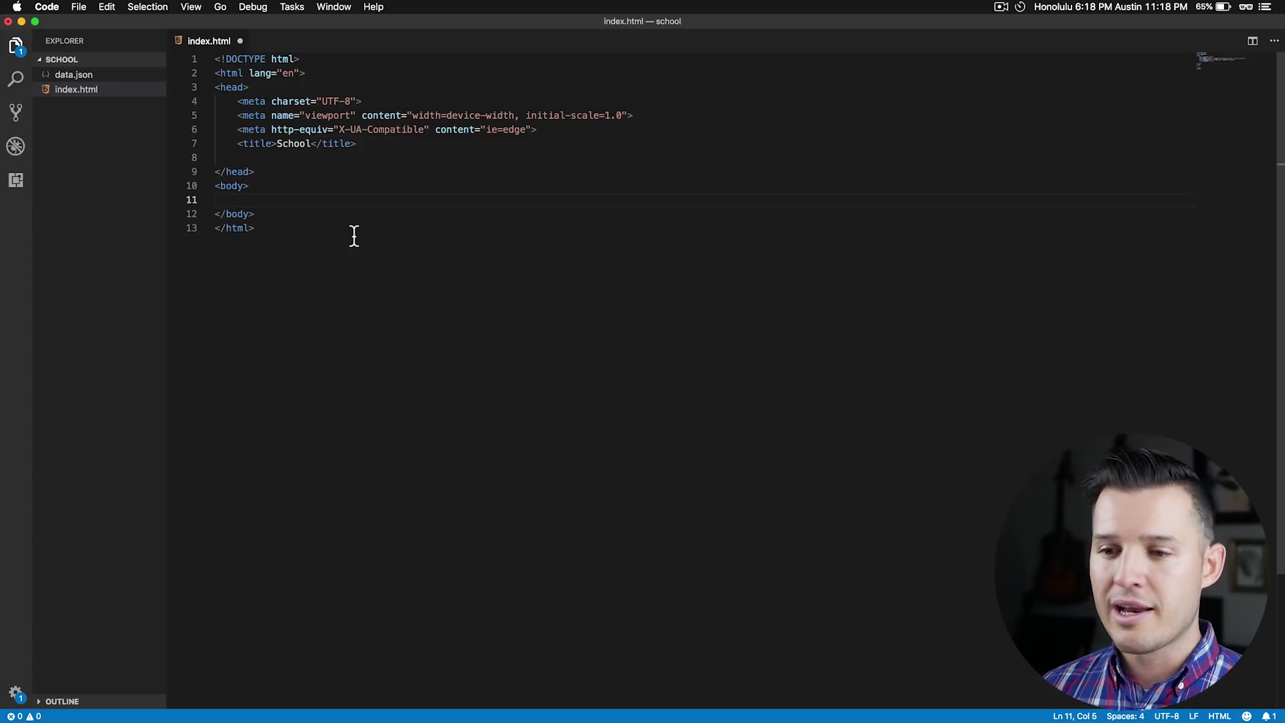
type("div#")
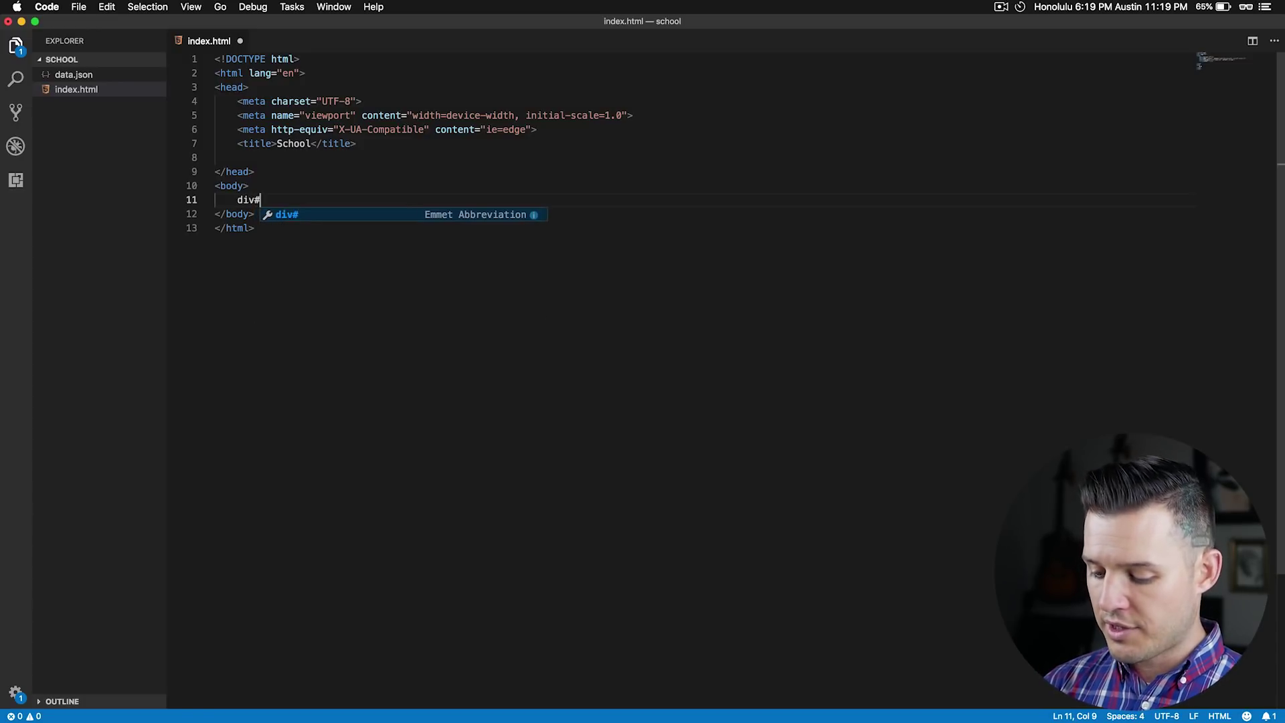
type("lottie")
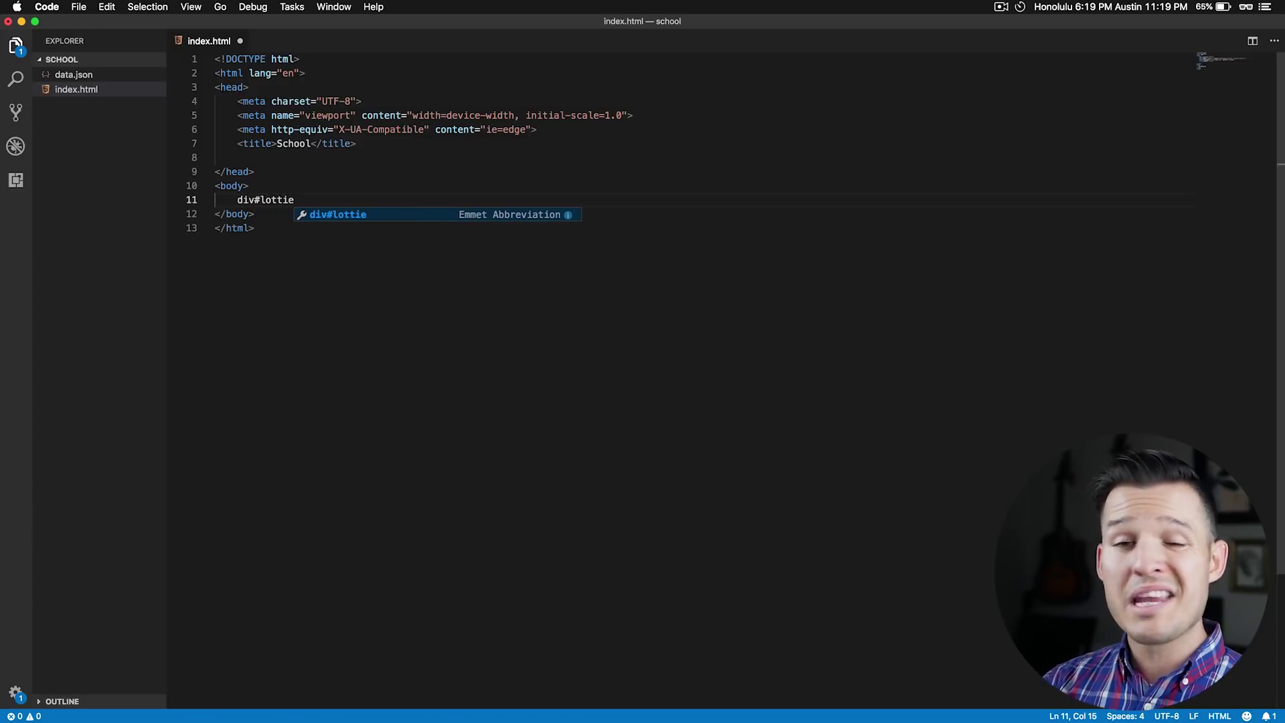
key("Tab")
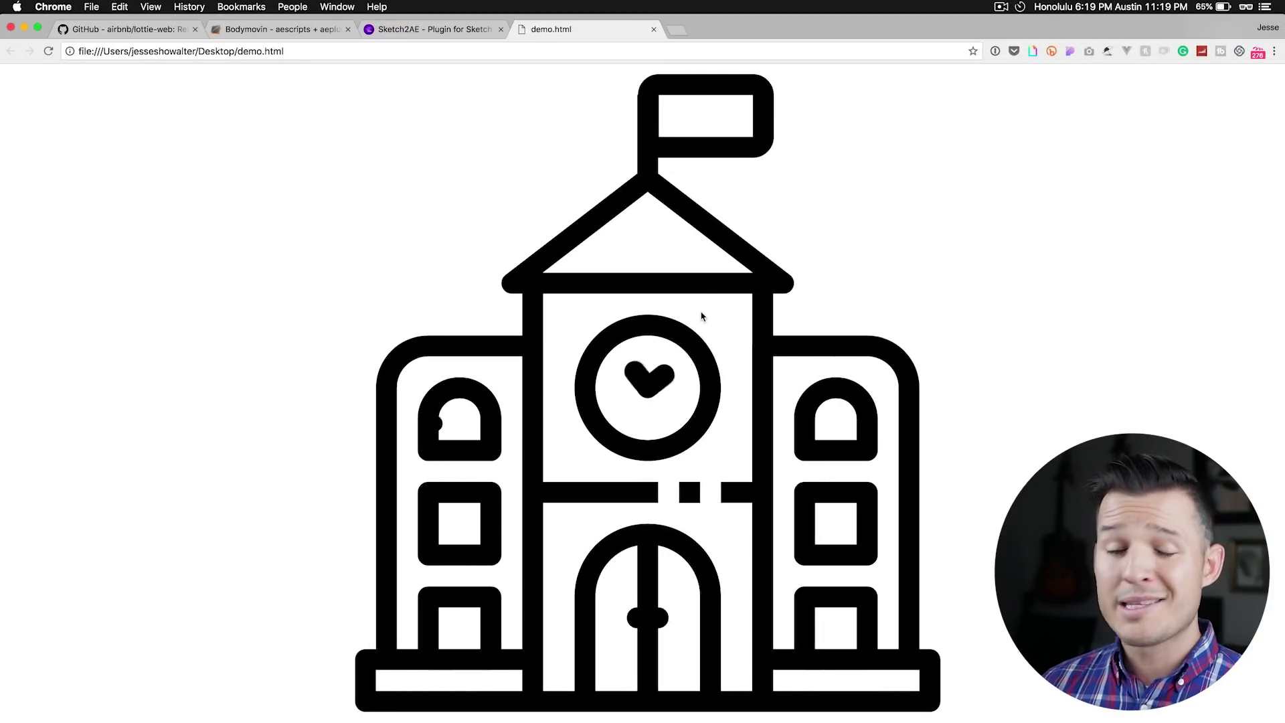
Add a container div at the top of the body and move the lottie div inside it
key("ctrl+Right")
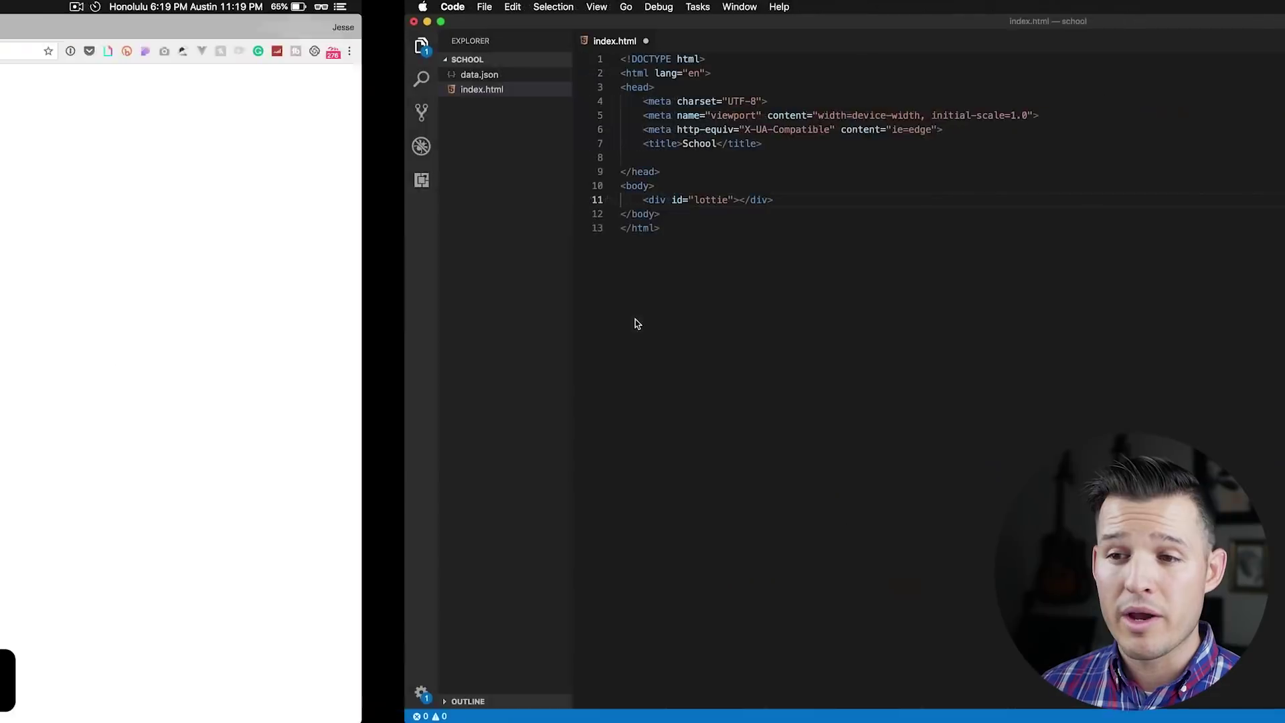
left_click(295, 190)
key("Return")
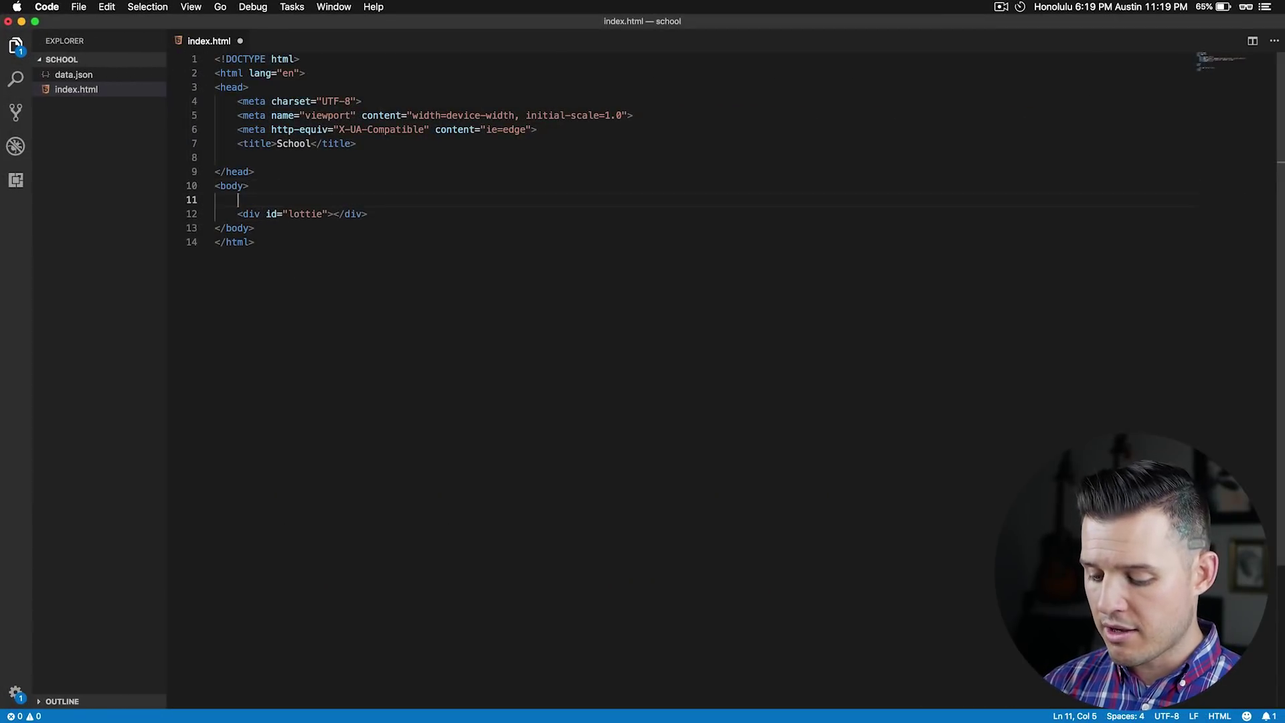
type("div#container")
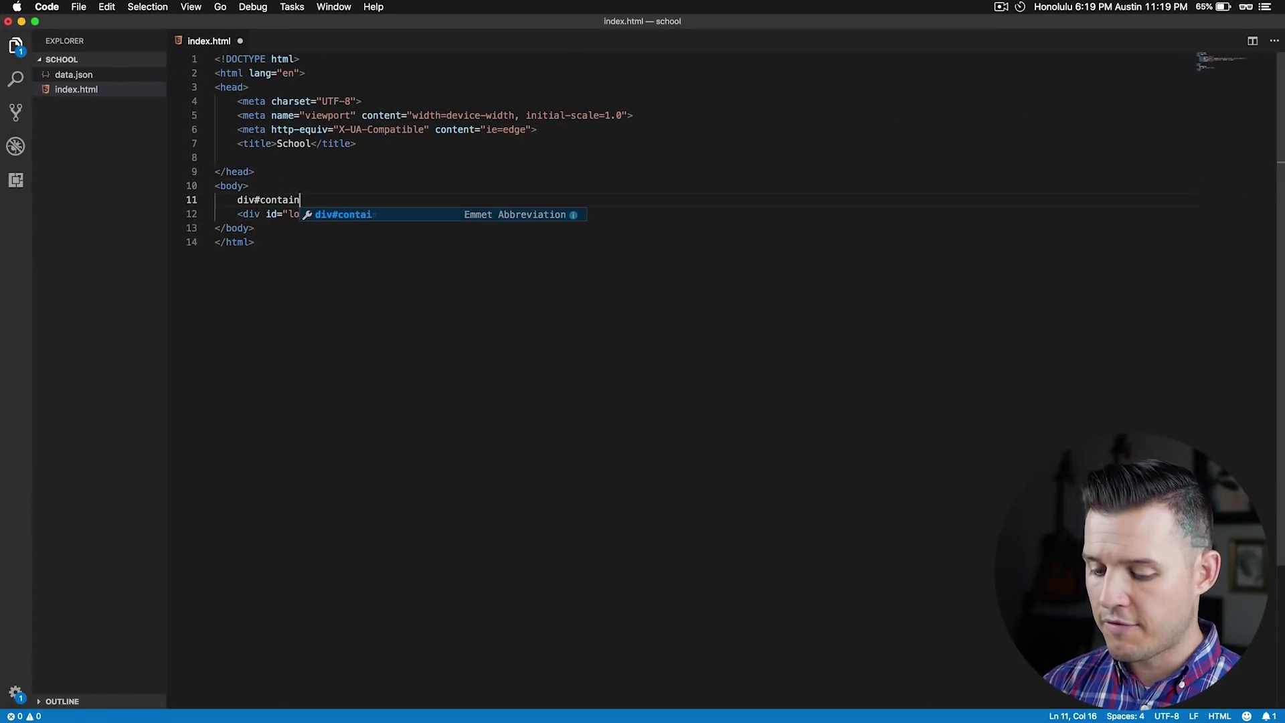
key("Tab")
key("Return")
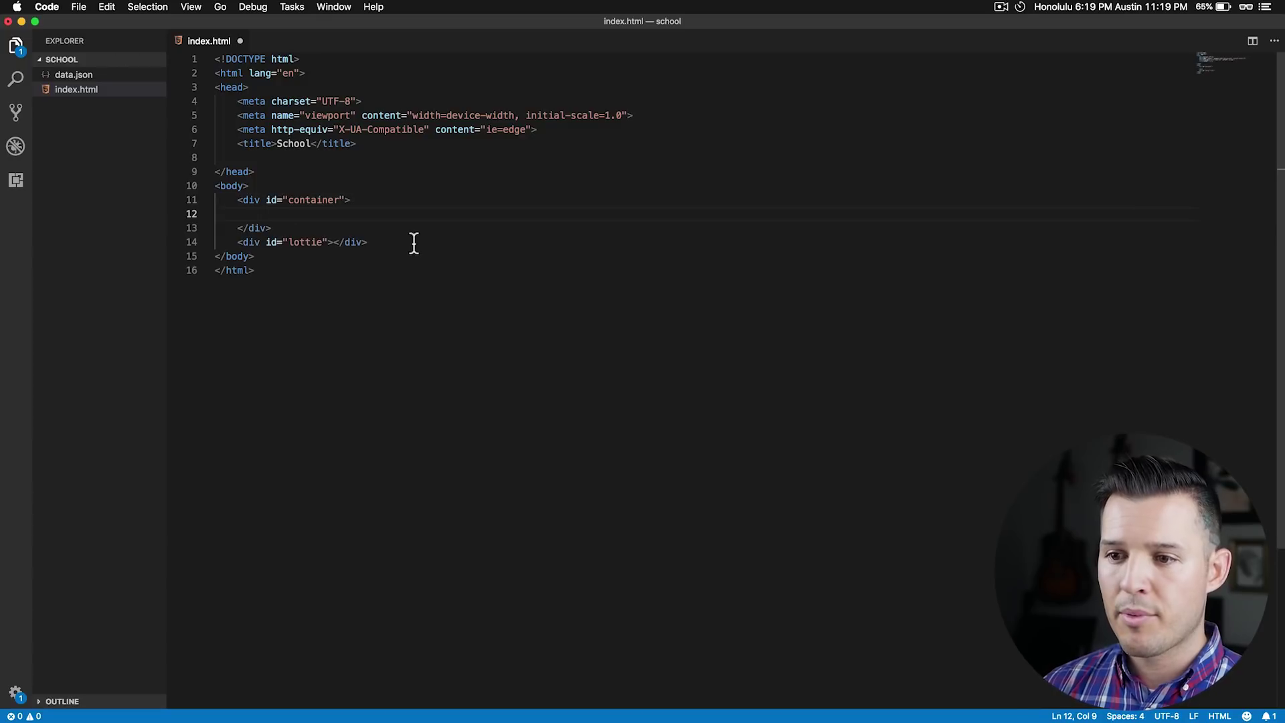
left_click_drag(382, 242, 238, 249)
key("cmd+x")
left_click(295, 212)
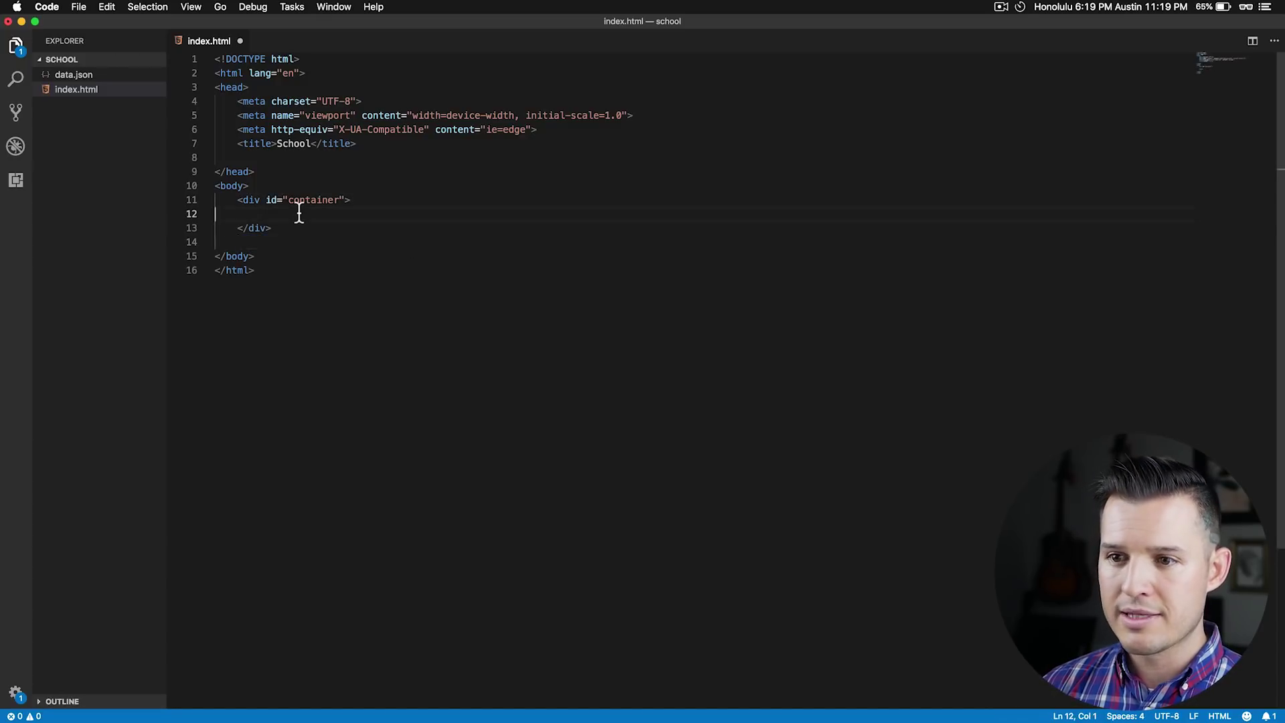
key("cmd+v")
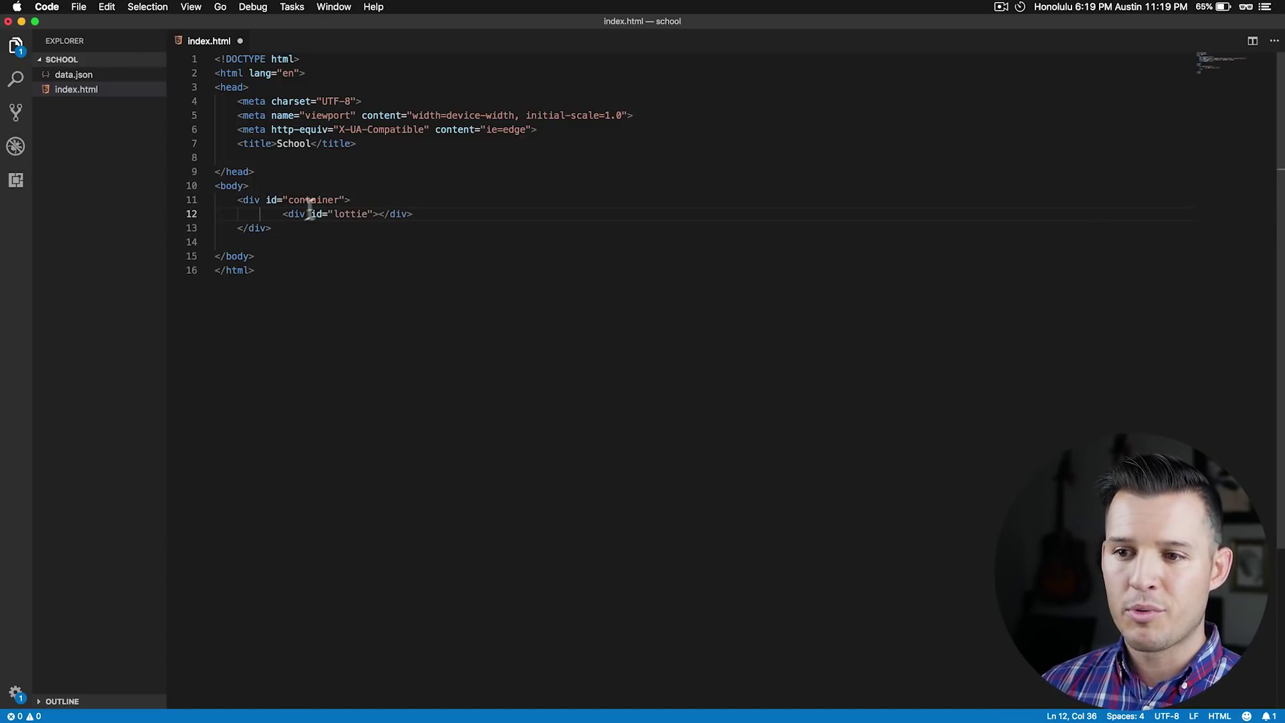
left_click(283, 216)
key("BackSpace")
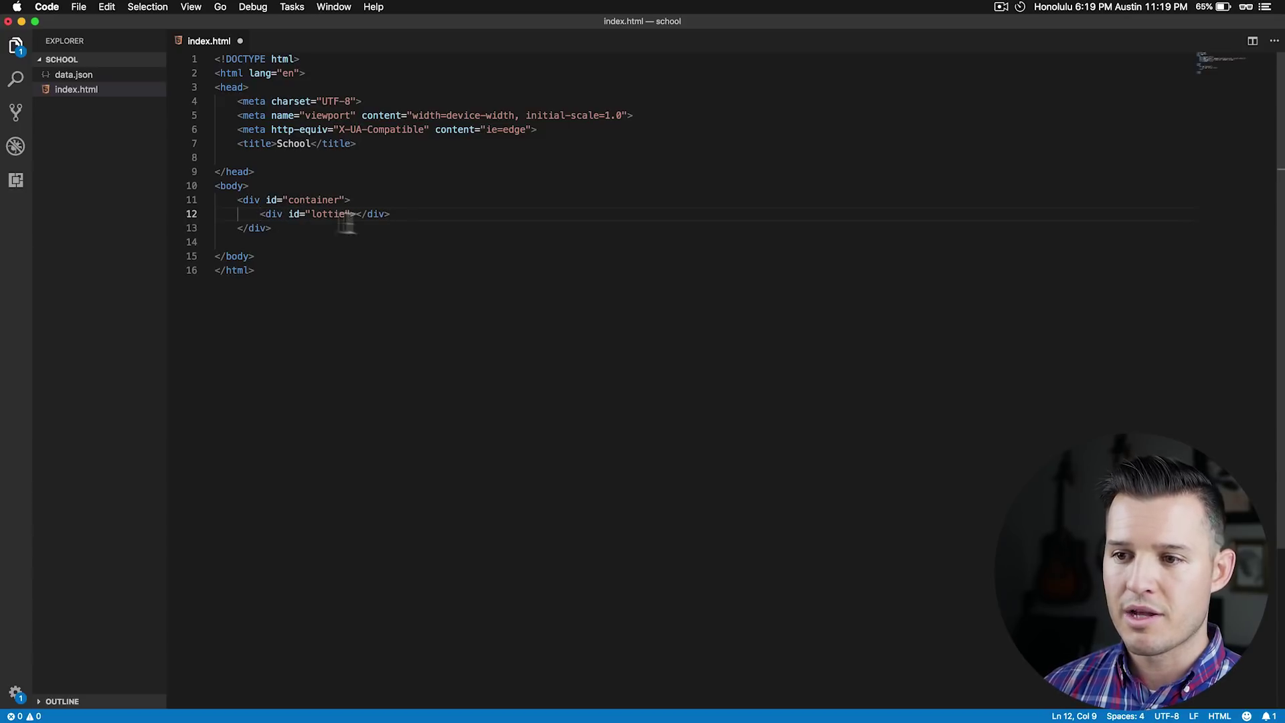
Add an h1 heading 'School' above the lottie div
left_click(368, 203)
key("Return")
type("h1")
key("Tab")
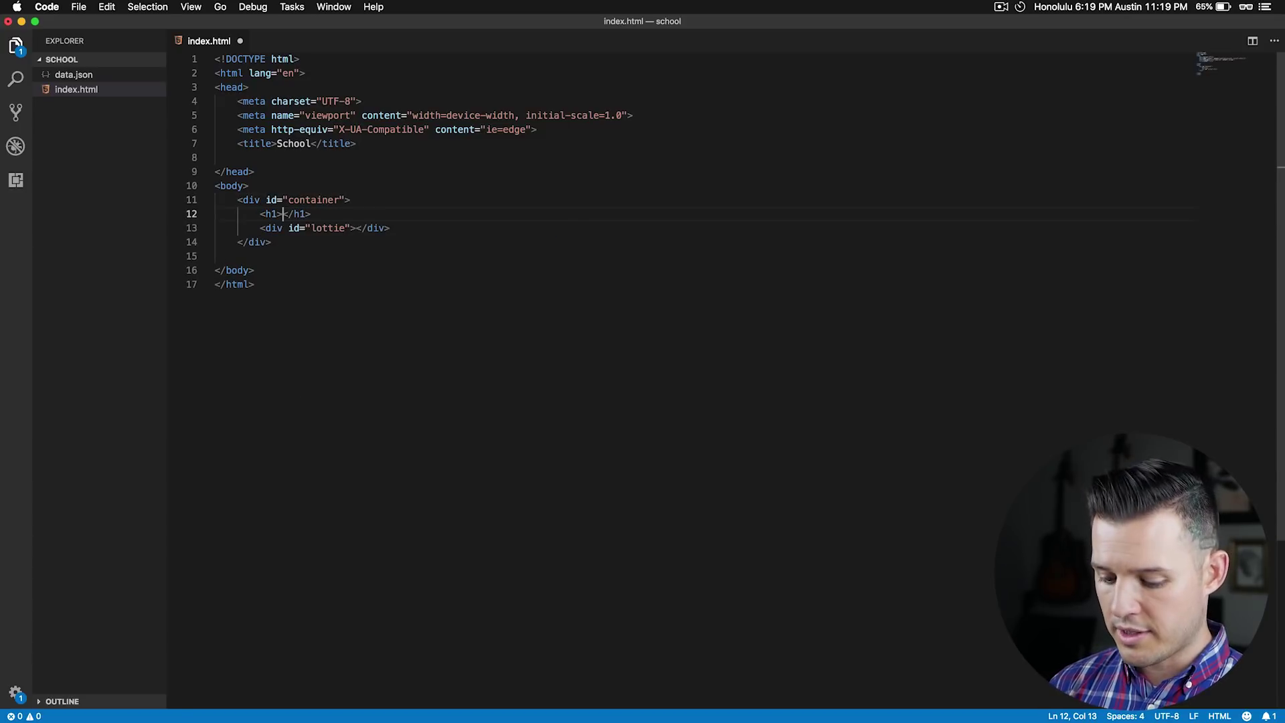
type("School")
key("Escape")
Add a paragraph of 25 lorem ipsum words below the heading and save index.html
left_click(381, 217)
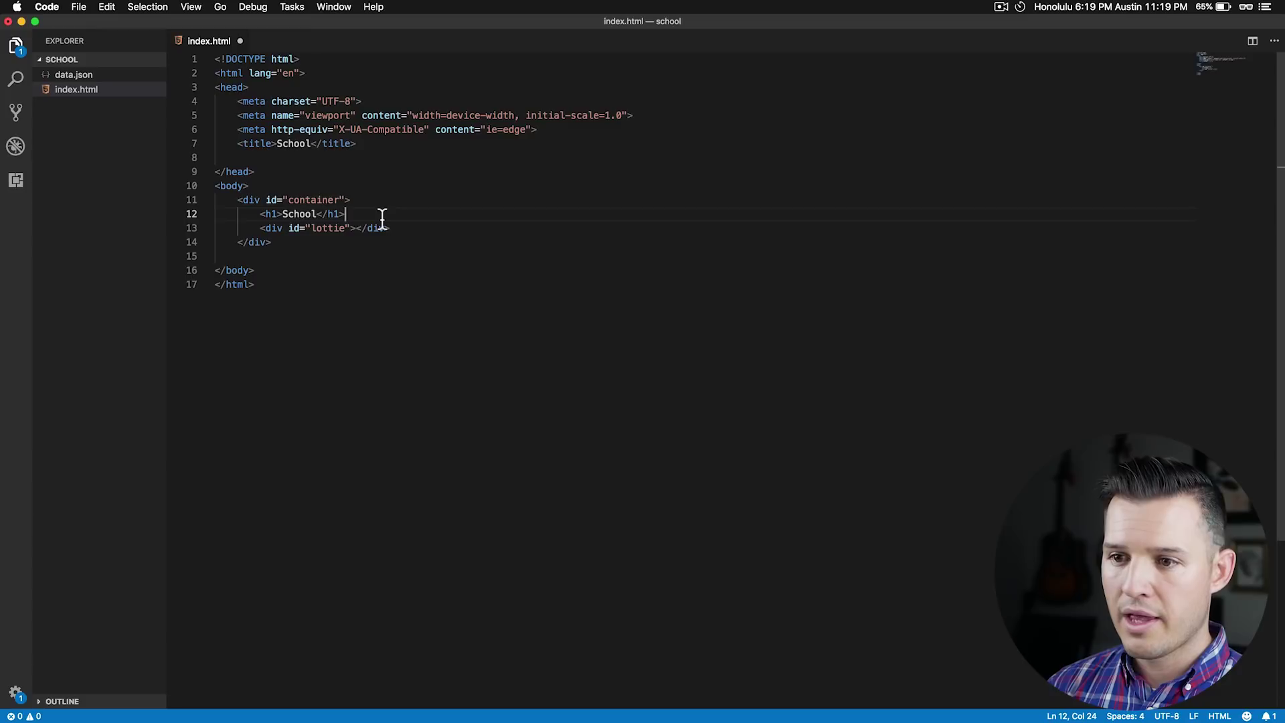
key("Return")
type("p")
key("Tab")
type("lorem2")
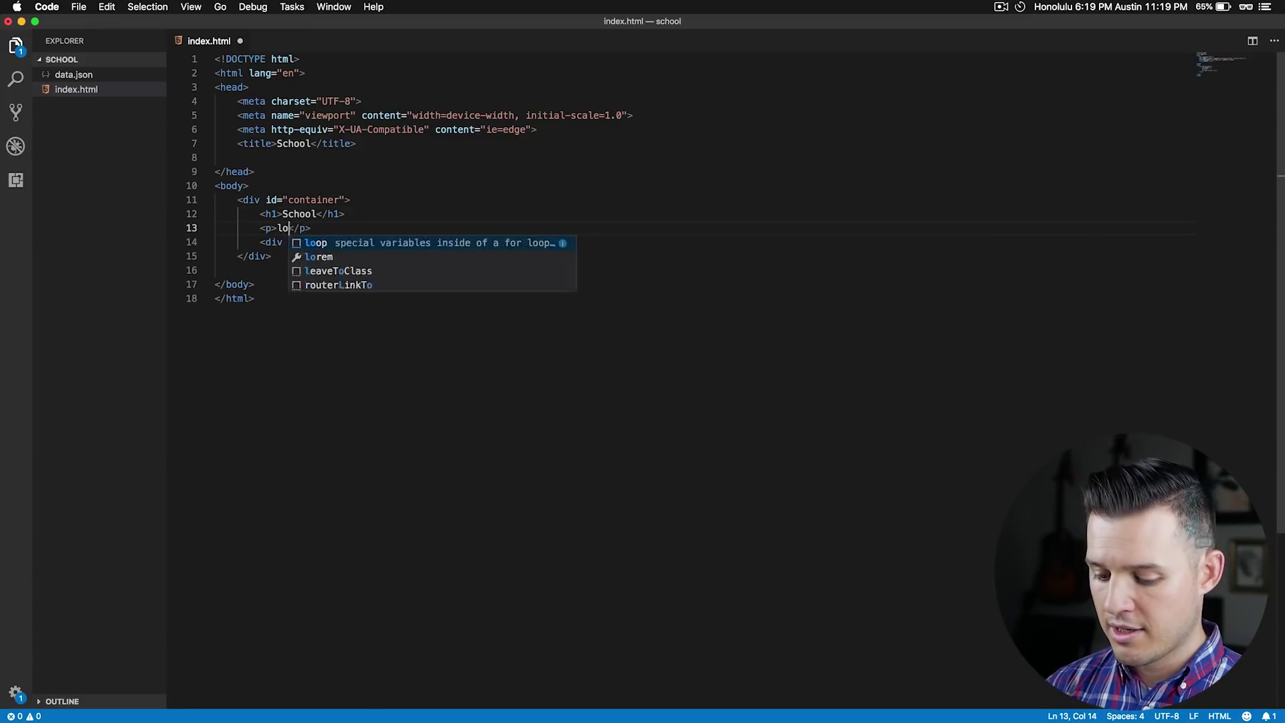
type("5")
key("Tab")
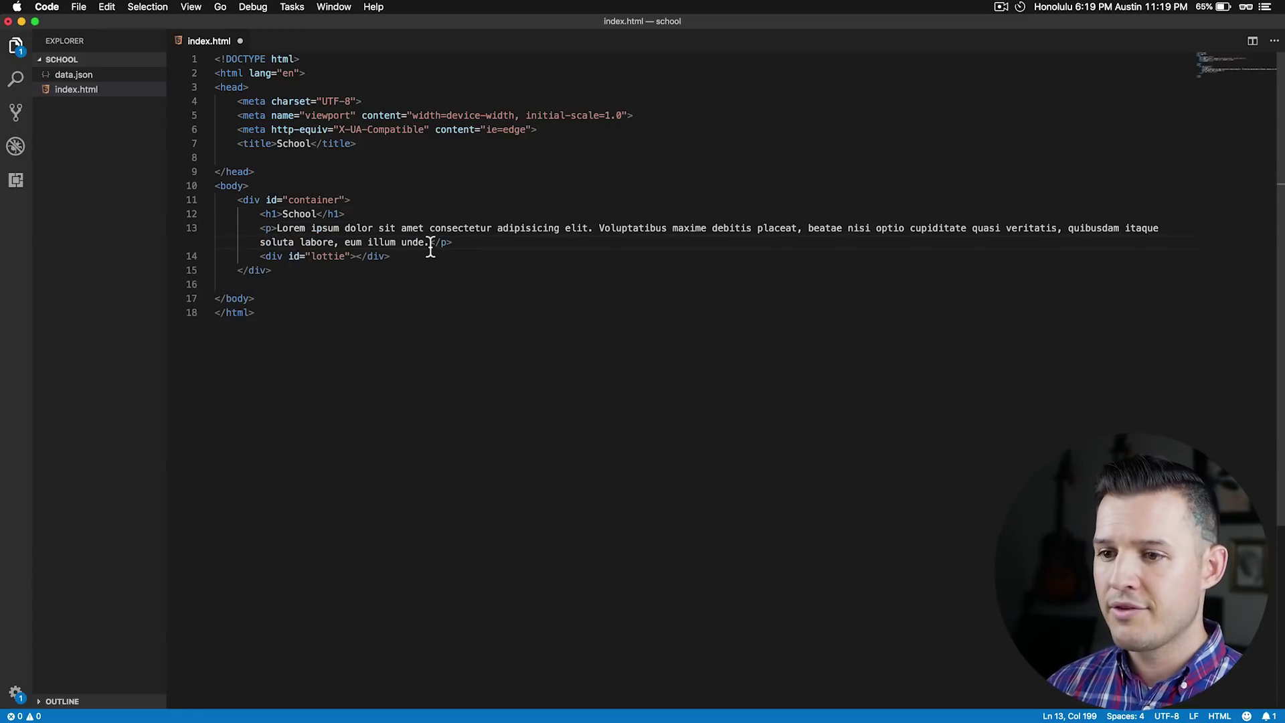
key("super+s")
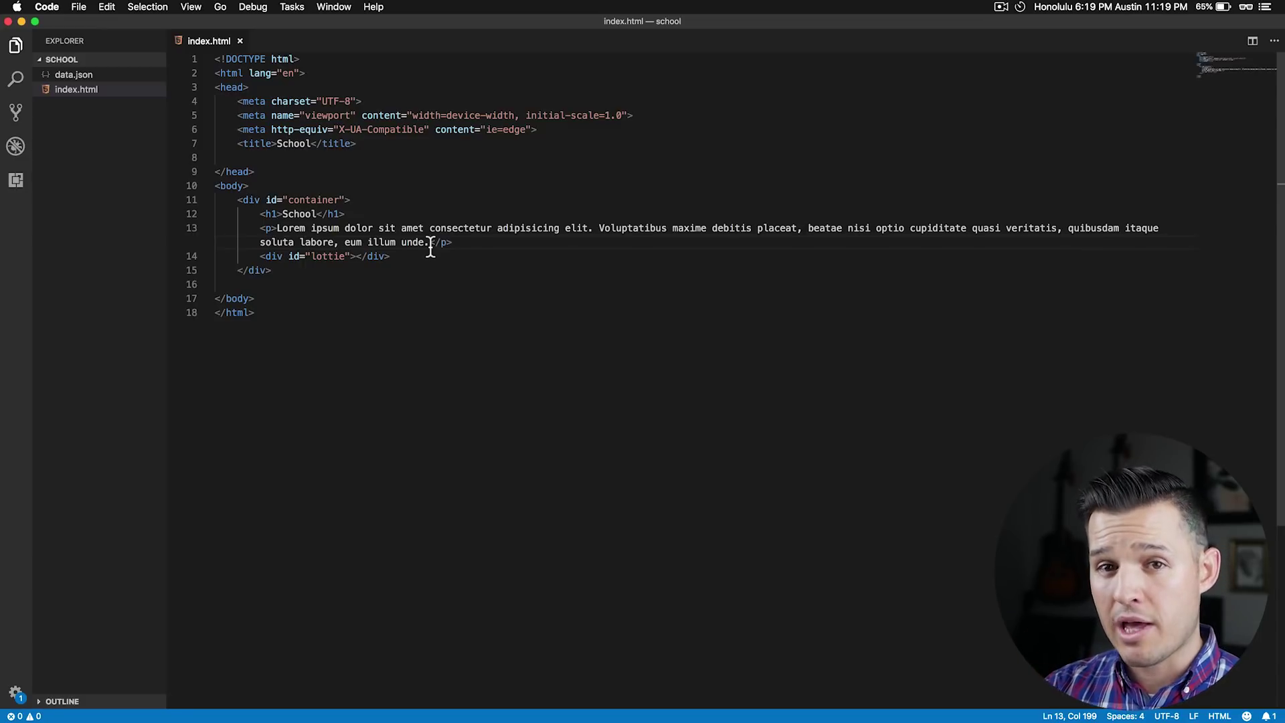
left_click(314, 289)
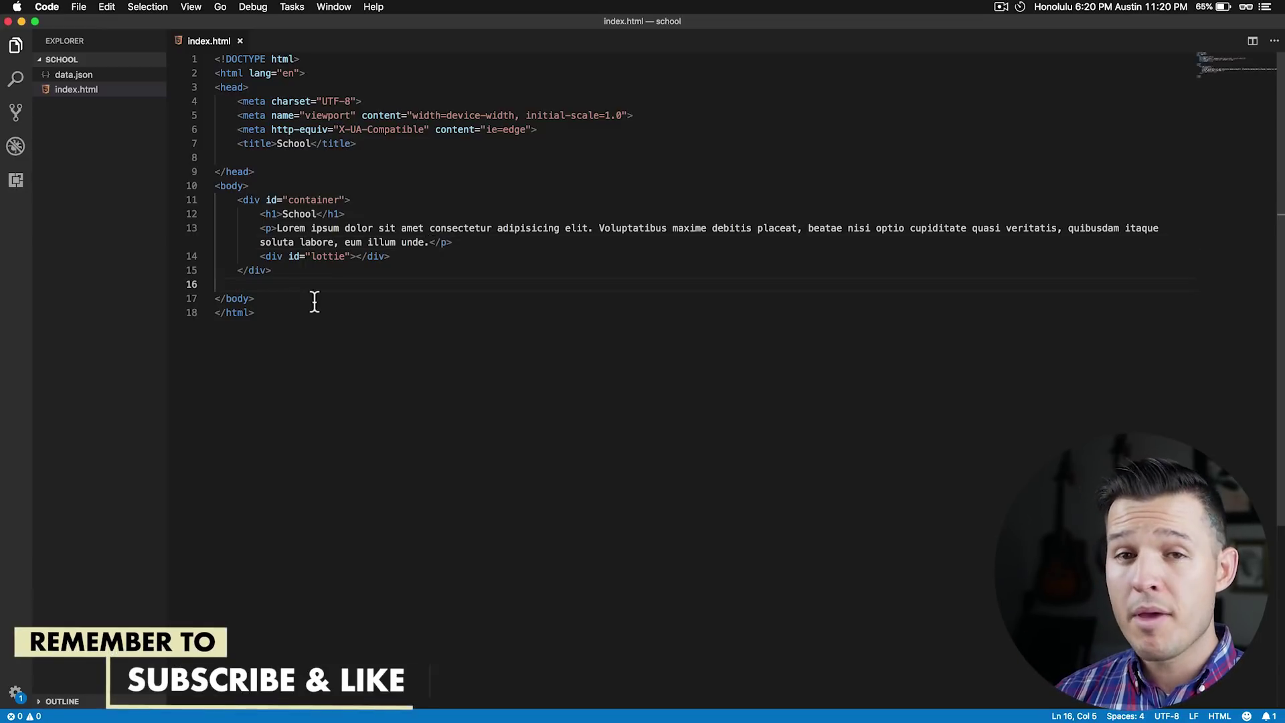
Insert a script block below the container, enlarging the editor and narrowing the sidebar
type("script")
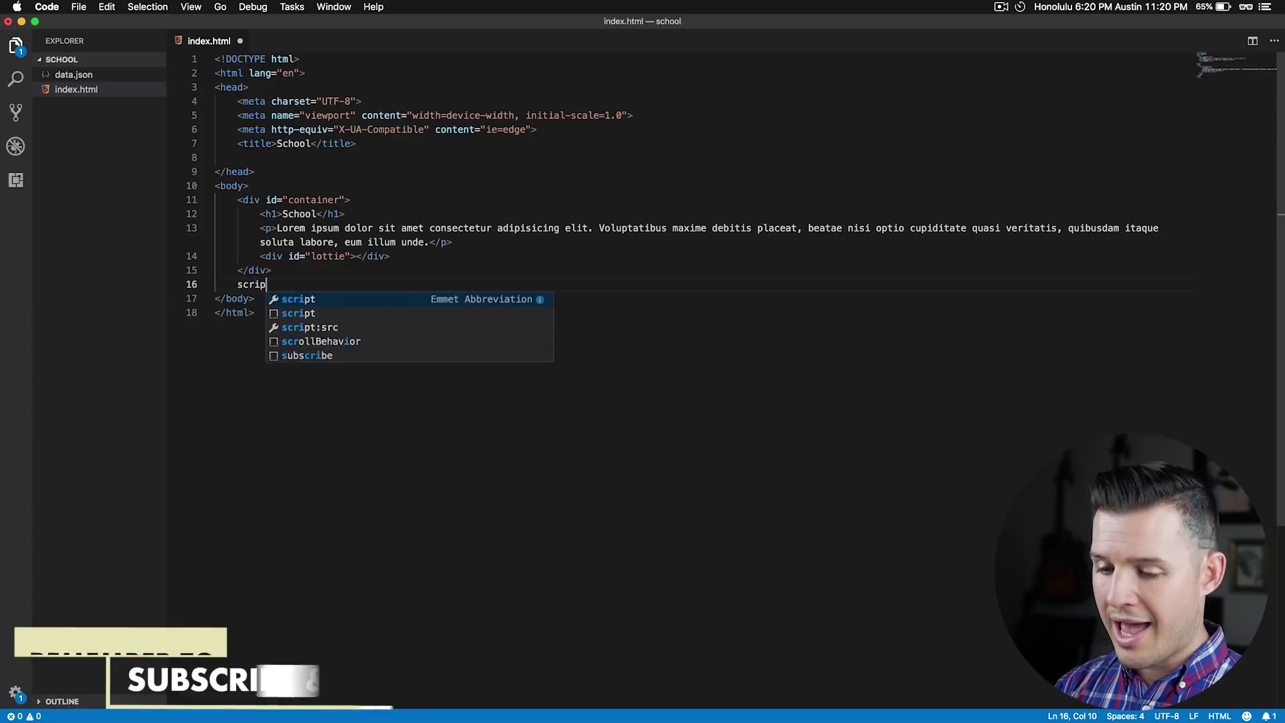
key("Tab")
key("Return")
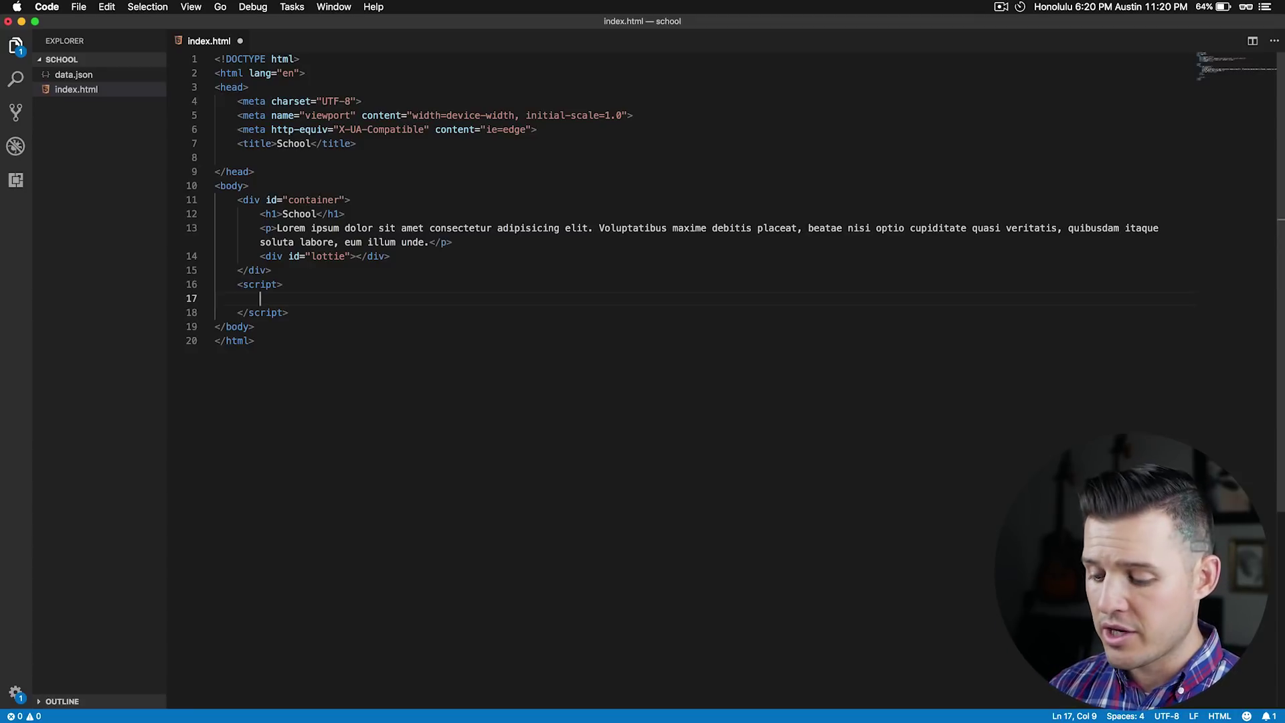
key("super+equal")
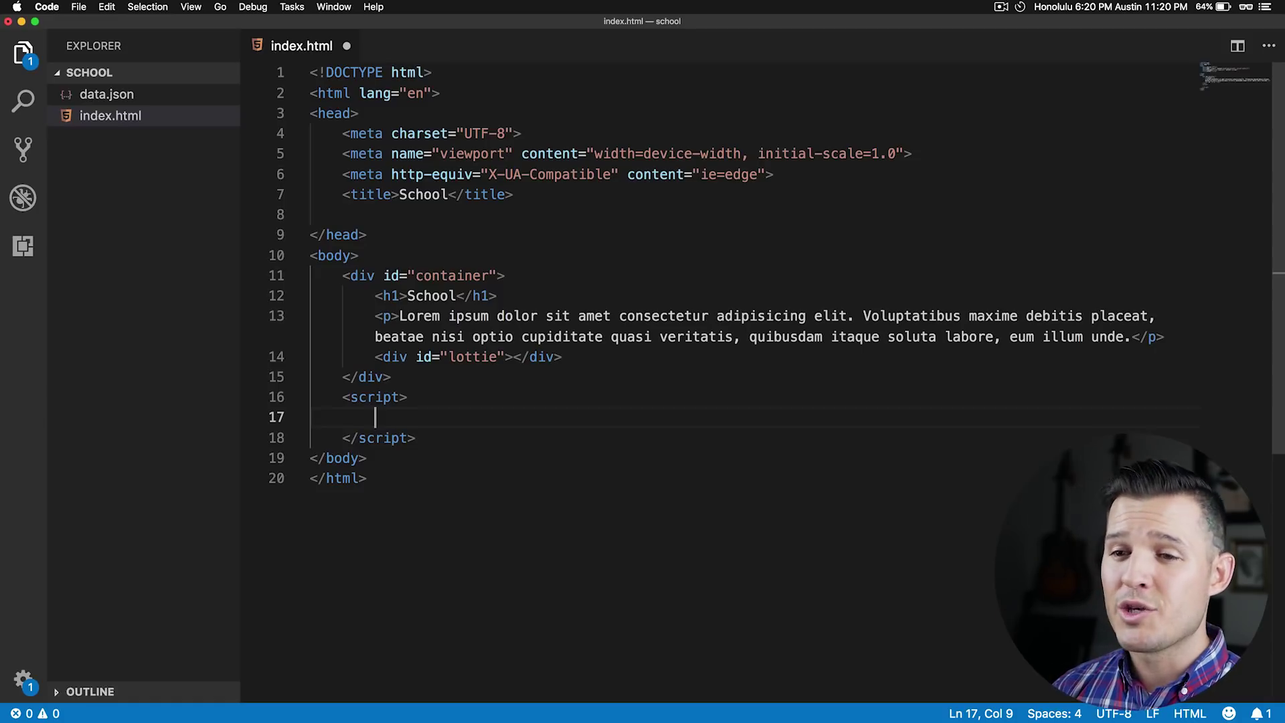
left_click_drag(240, 234, 166, 241)
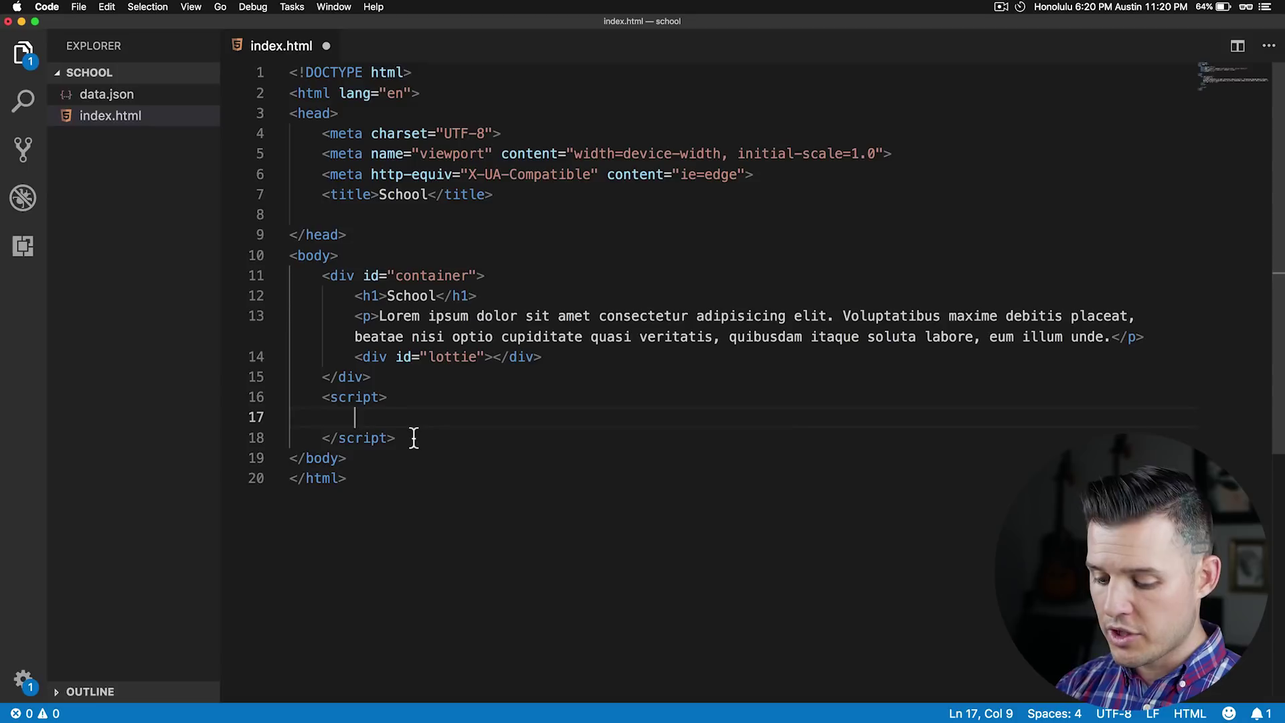
Write var animation = bodymovin.loadAnimation({ }) with the braces on separate lines
type("var animat")
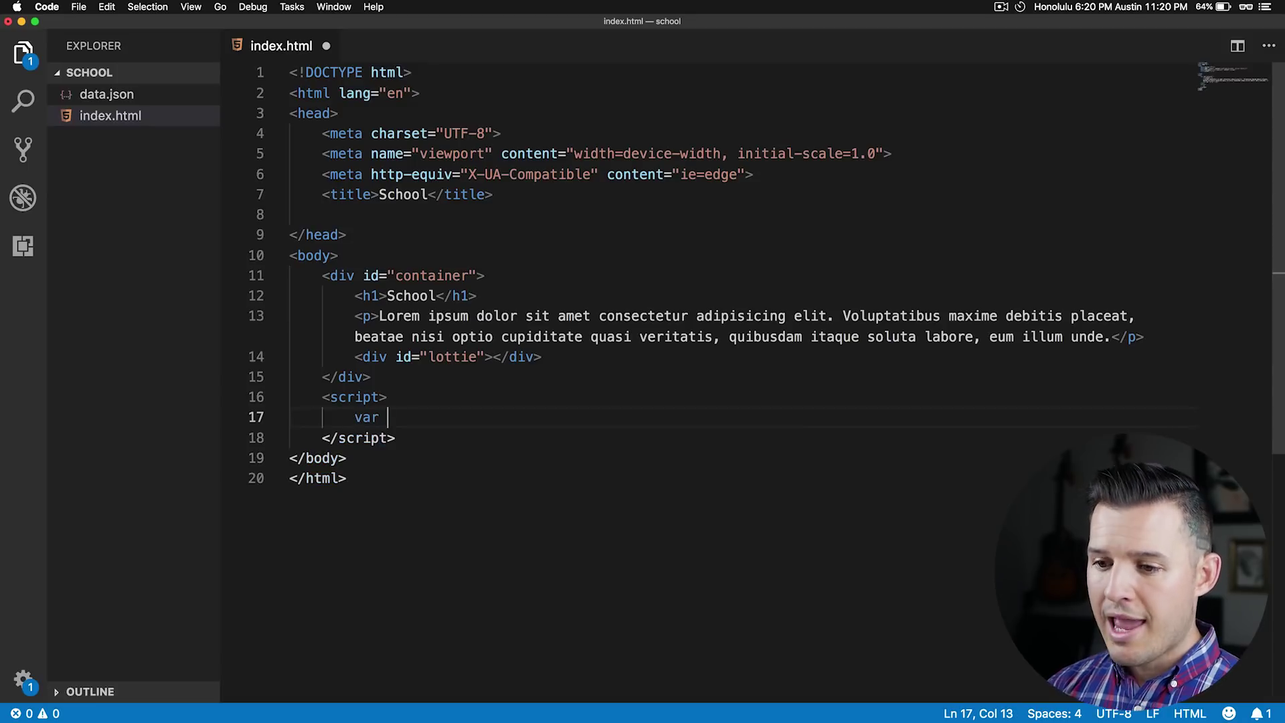
type("ion = ")
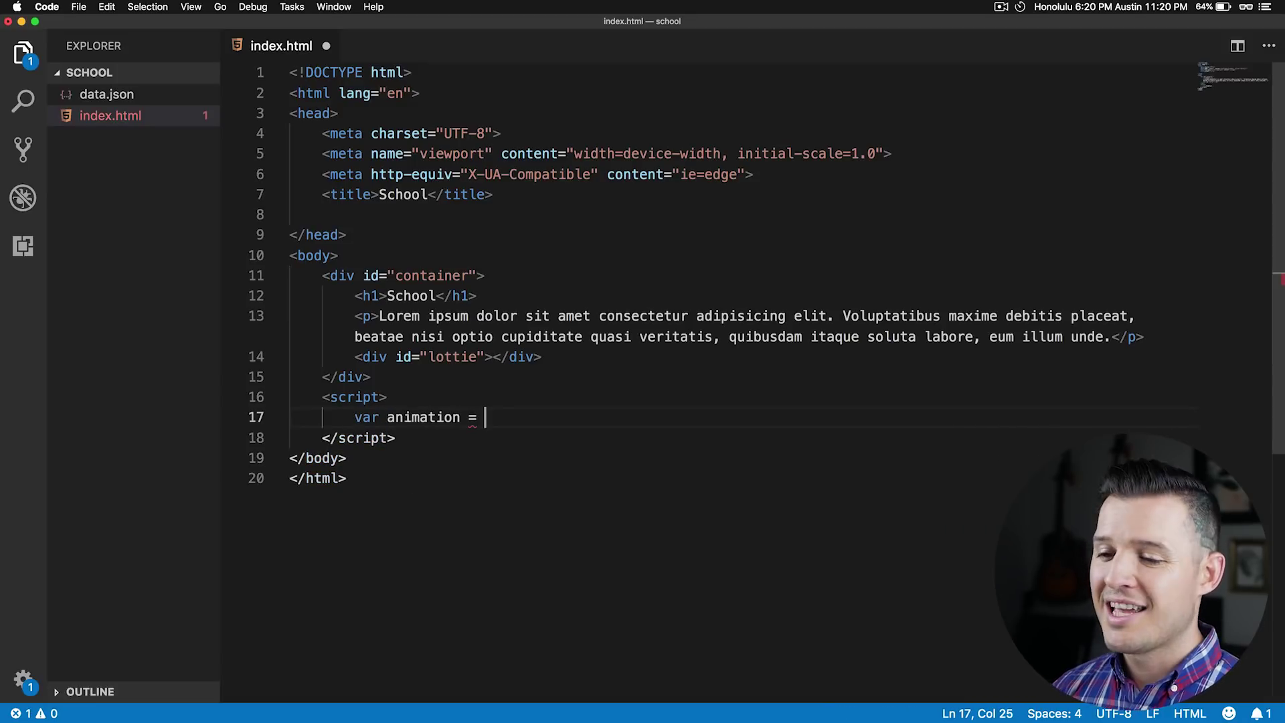
type("m")
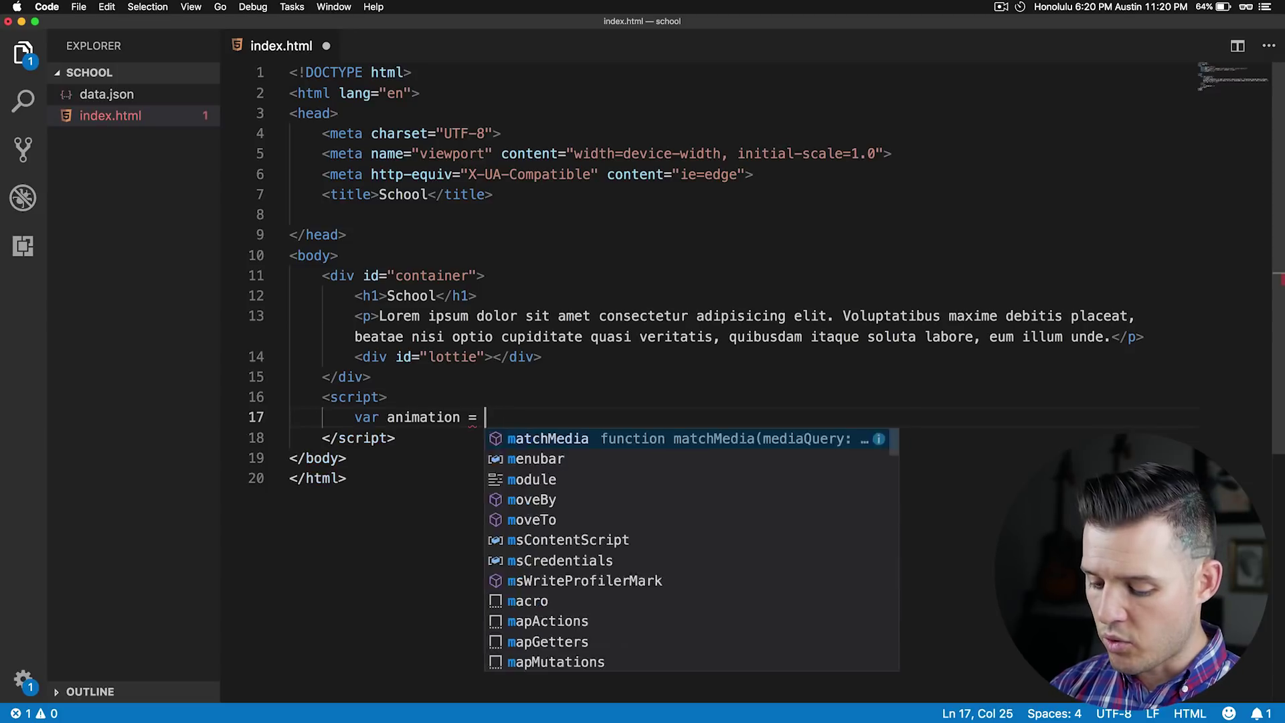
key("BackSpace")
type("bodym")
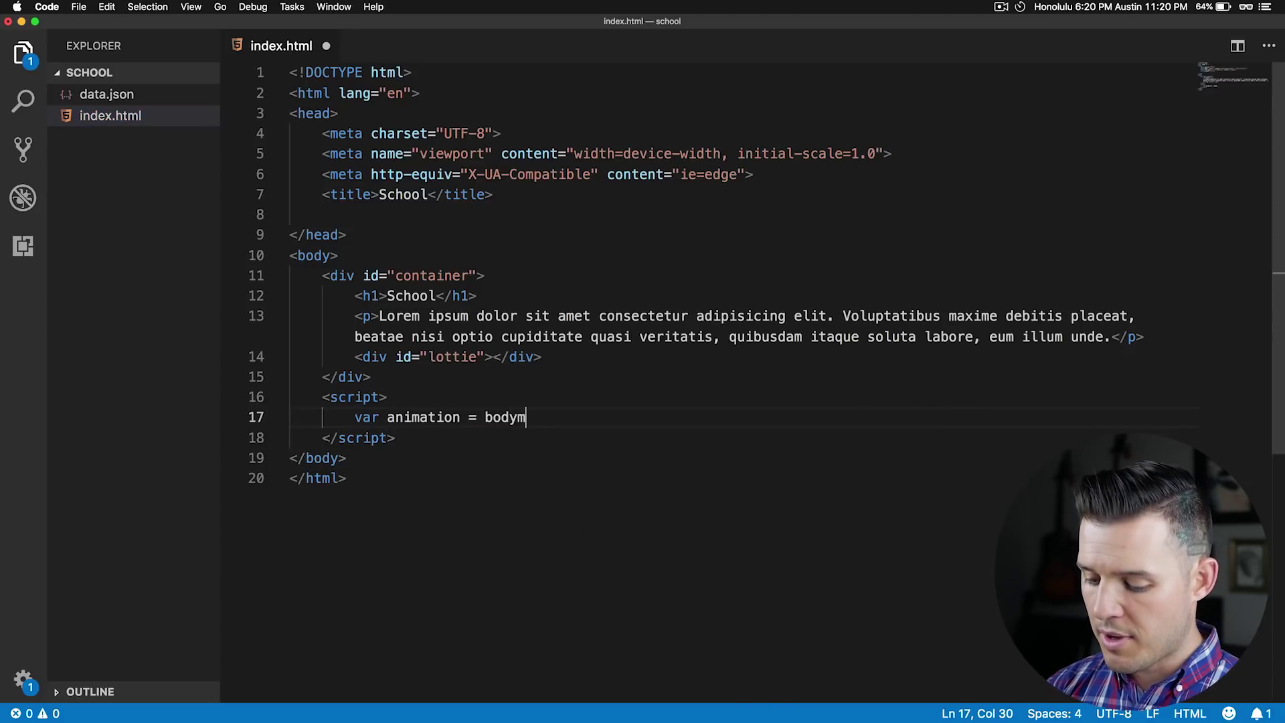
type("ovin")
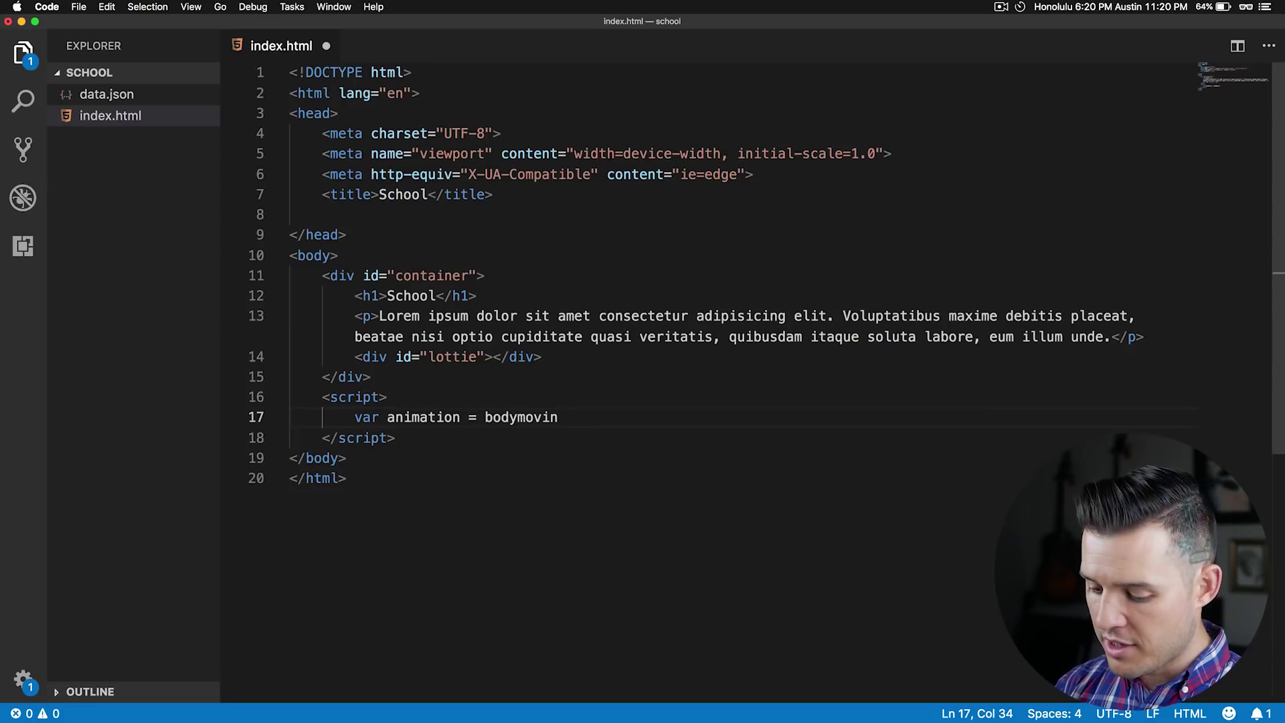
type(".loadA")
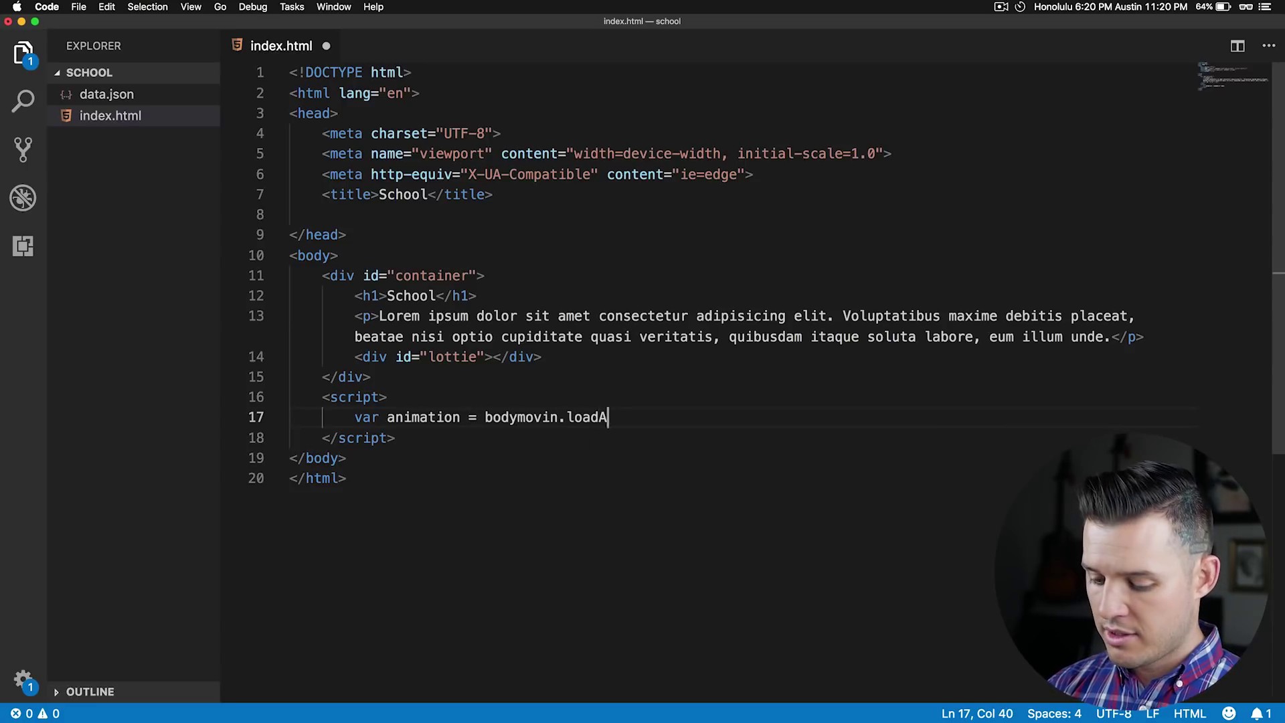
type("nimatiopn*")
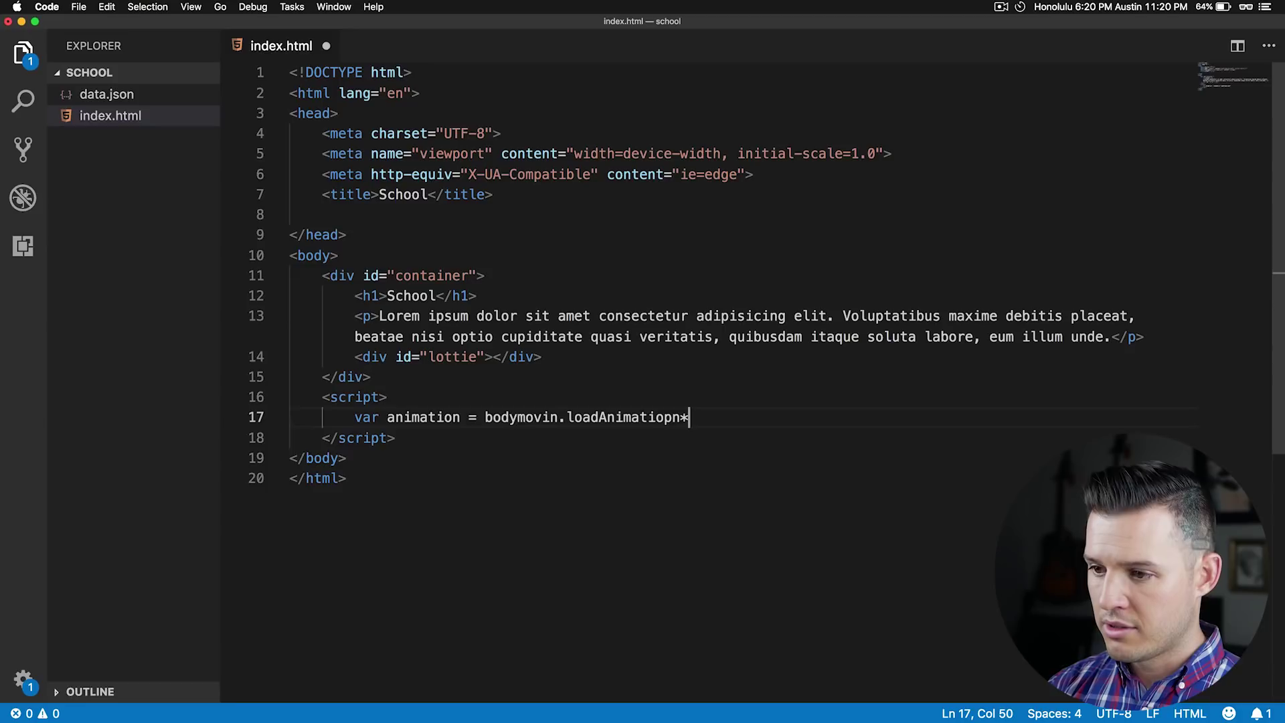
key("BackSpace")
key("BackSpace")
key("BackSpace")
key("BackSpace")
type("on(0")
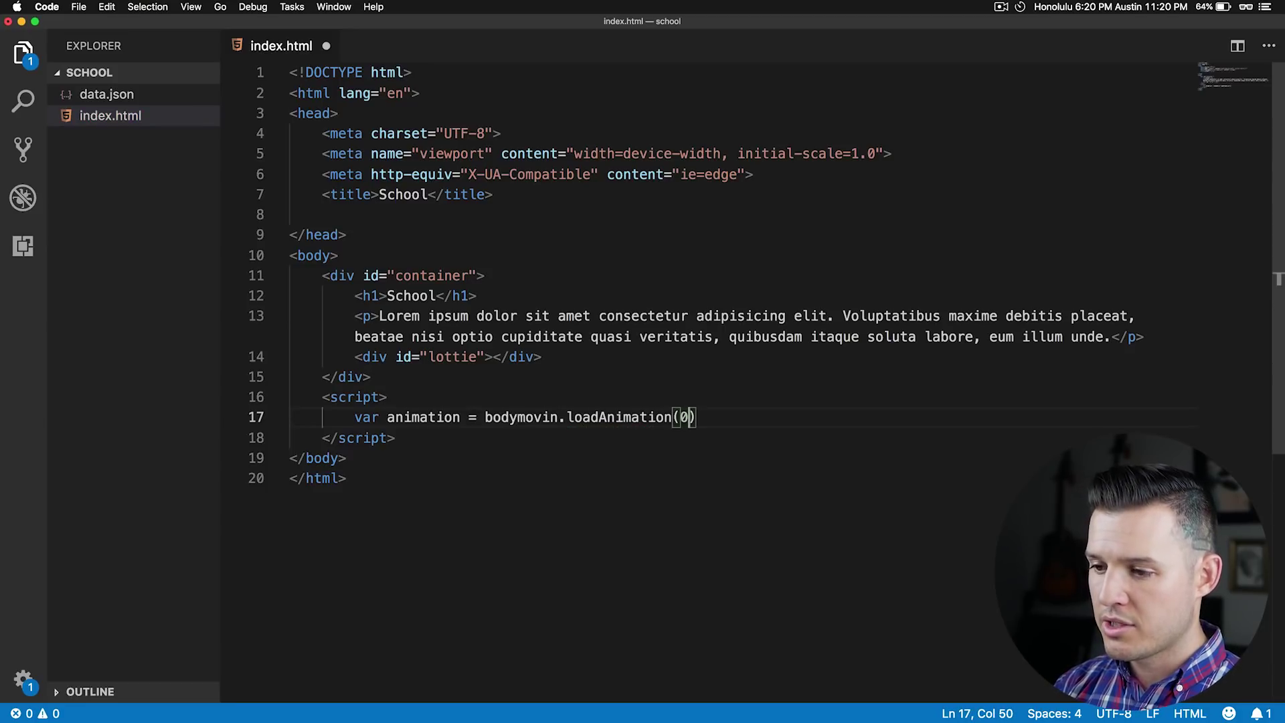
key("BackSpace")
type("{")
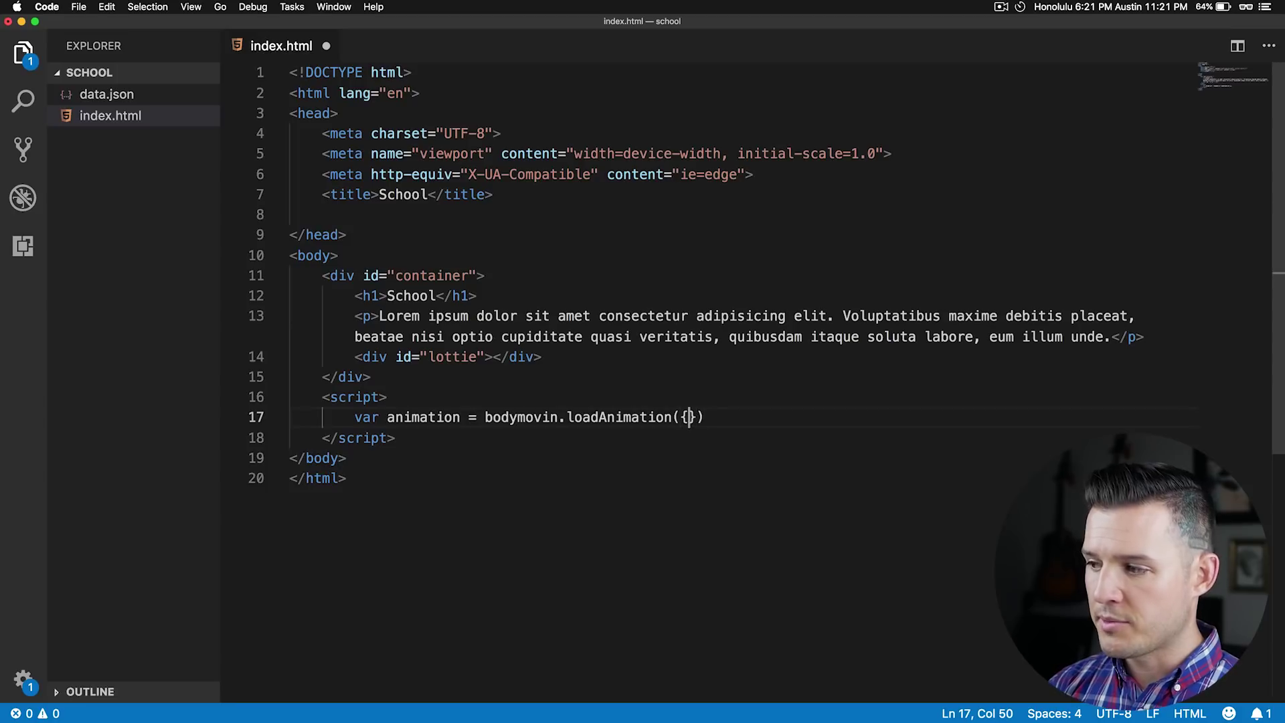
key("Return")
key("Return")
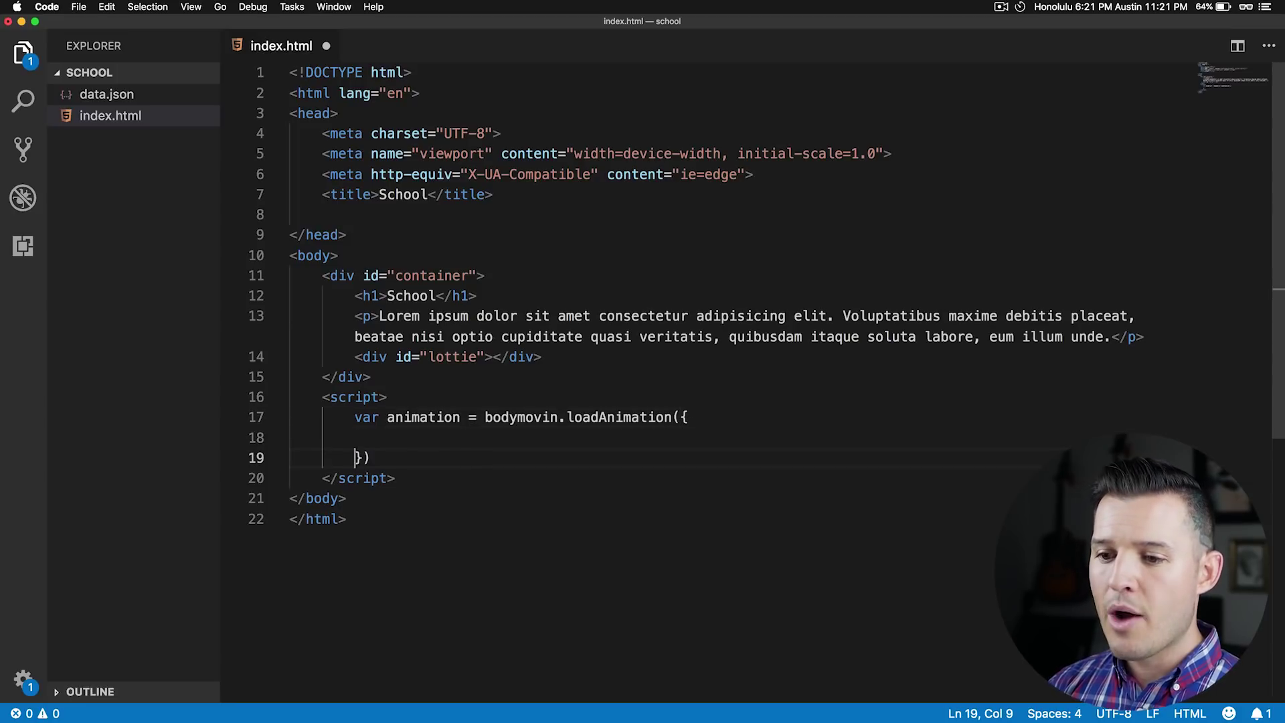
key("Up")
Add the option container: document.getElementById('lottie'), matching the lottie div's id
key("Tab")
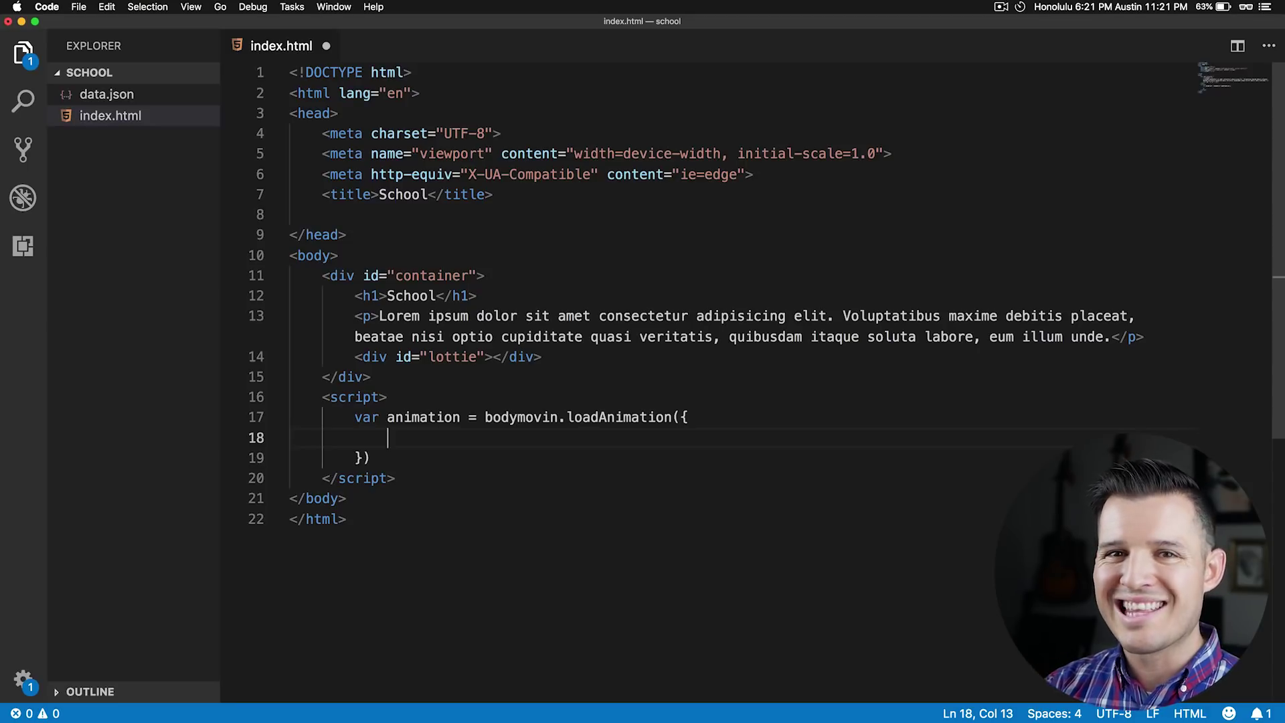
type("container: ")
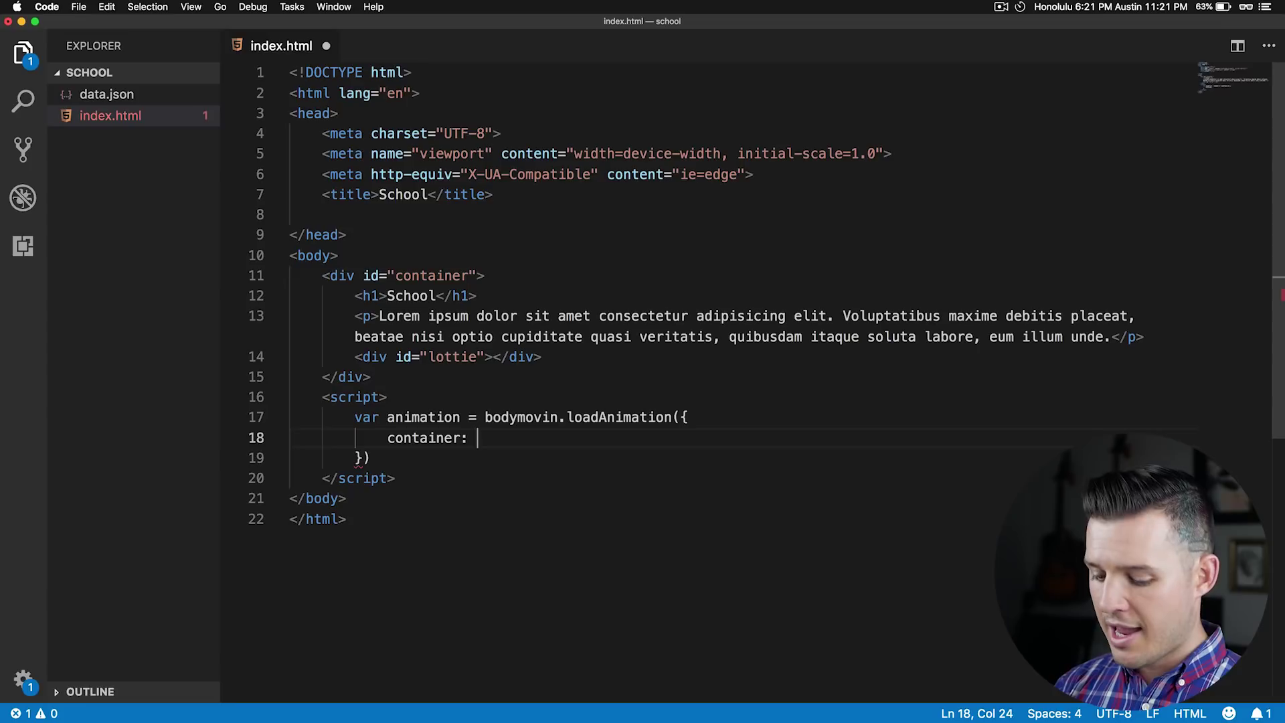
type("document")
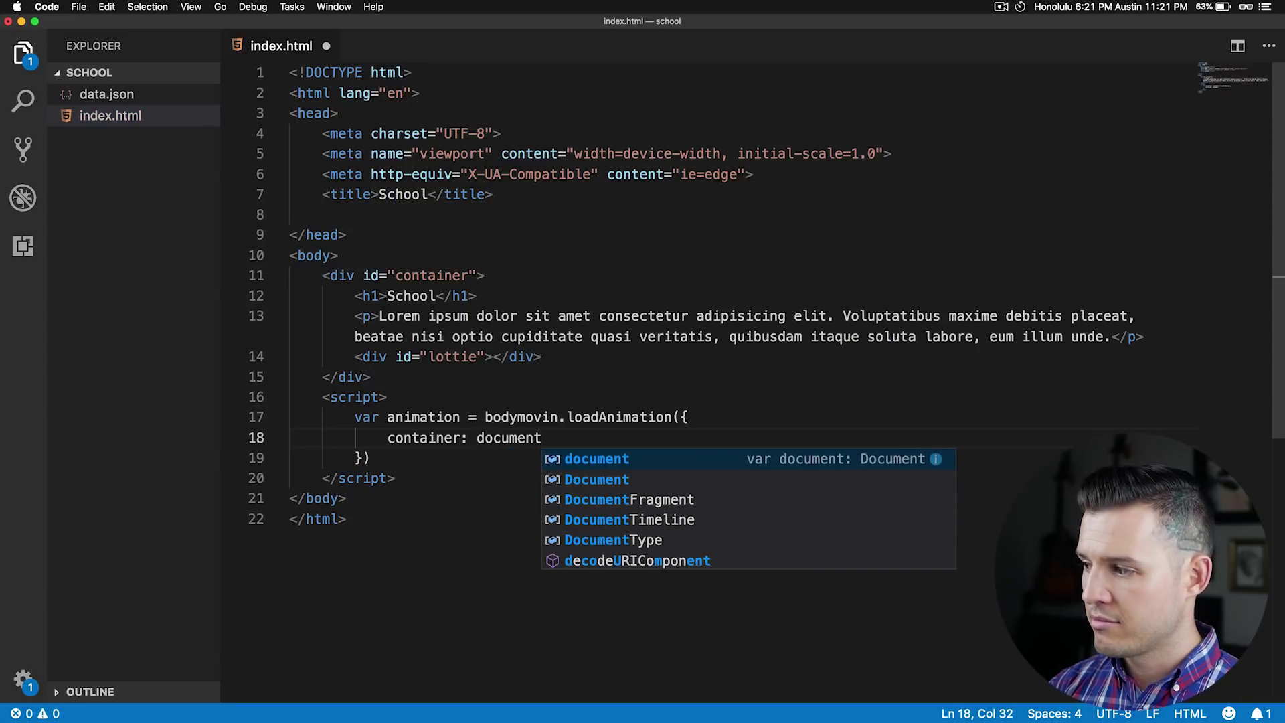
type(".getElem")
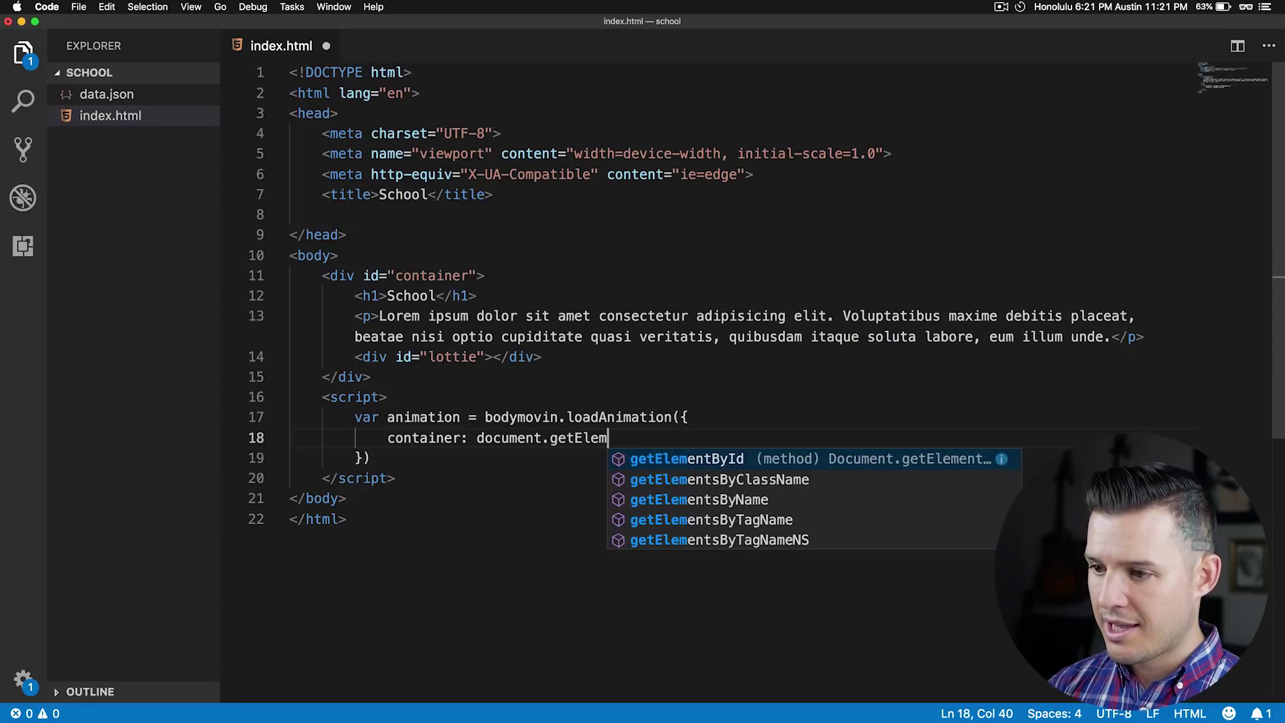
key("Tab")
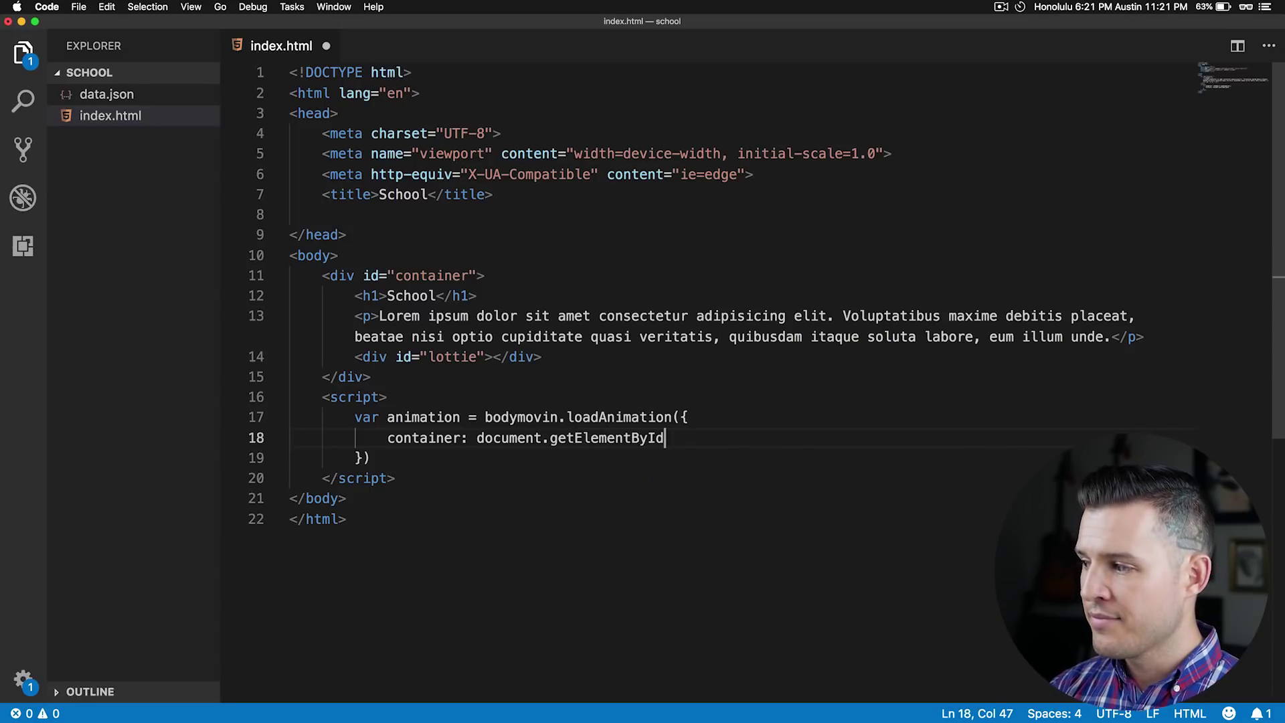
type("(")
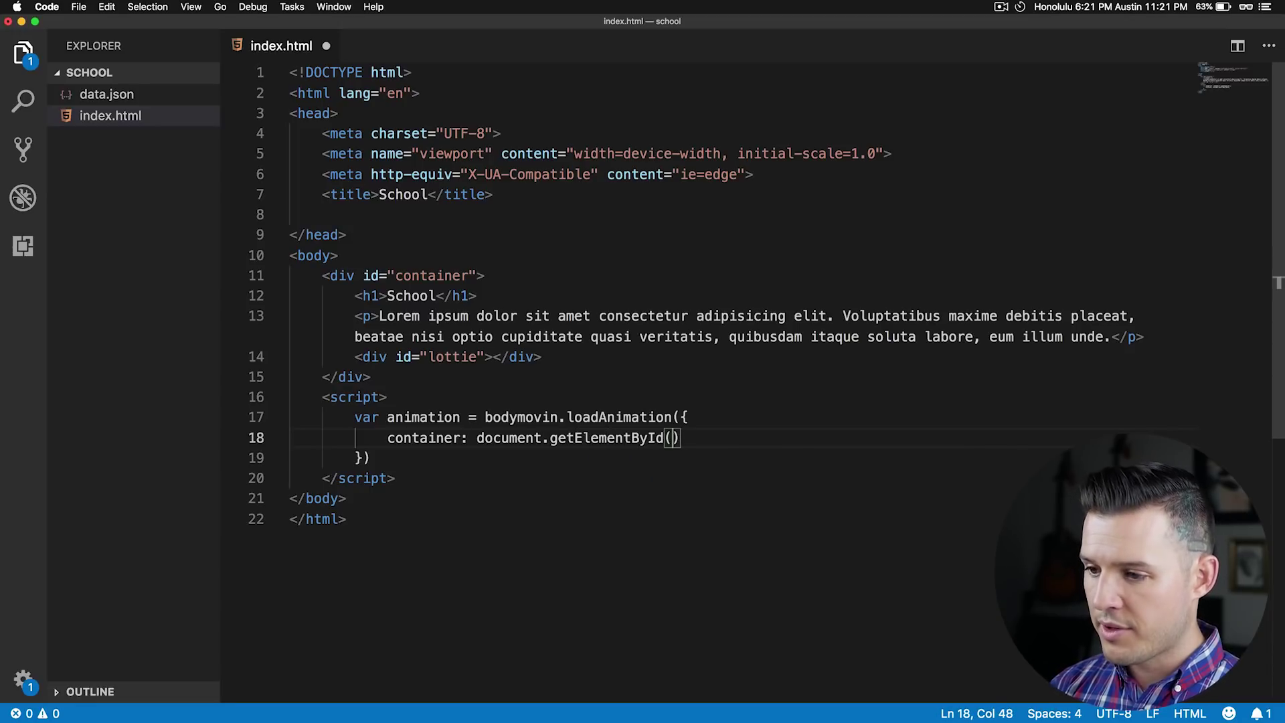
type("'")
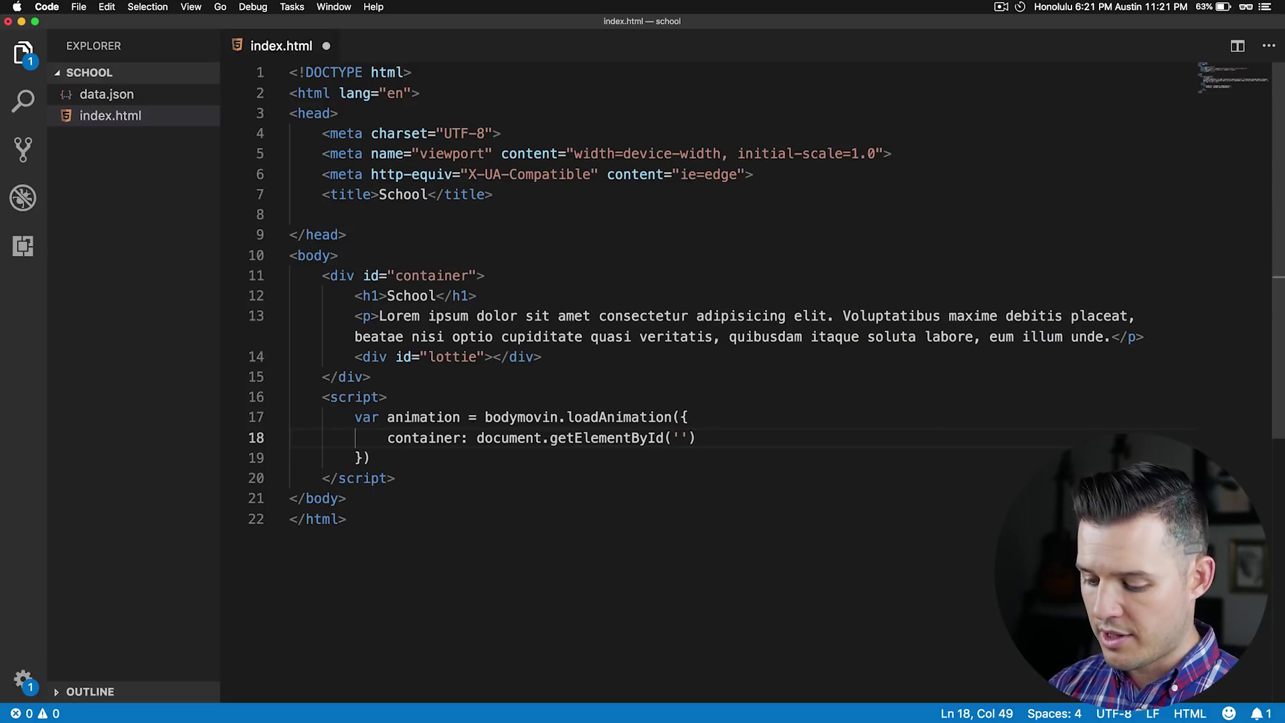
type("lottie")
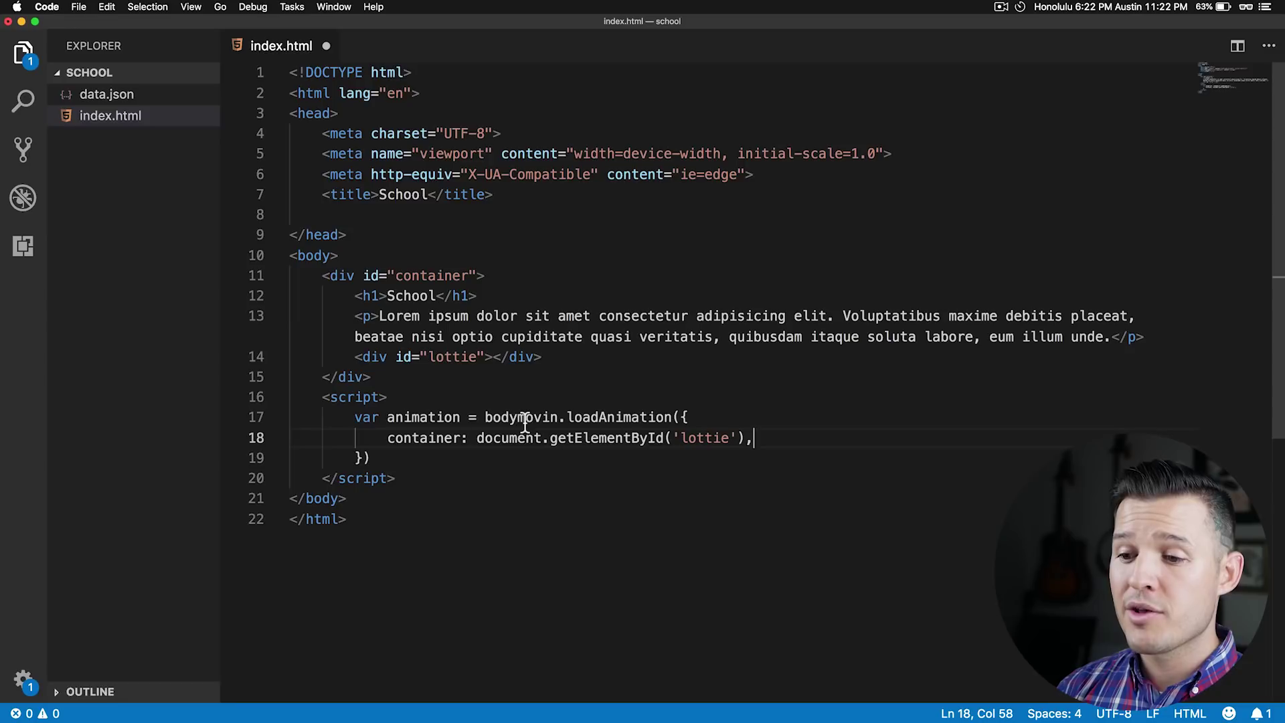
double_click(424, 438)
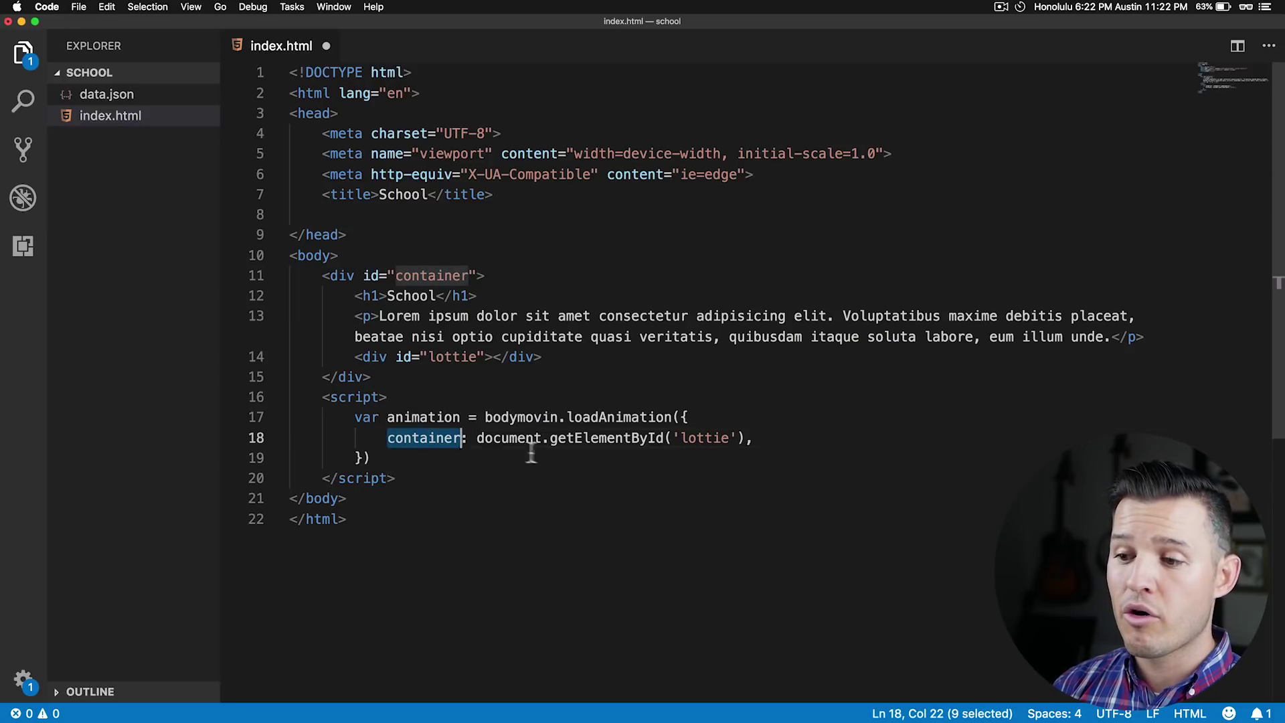
double_click(652, 439)
double_click(711, 439)
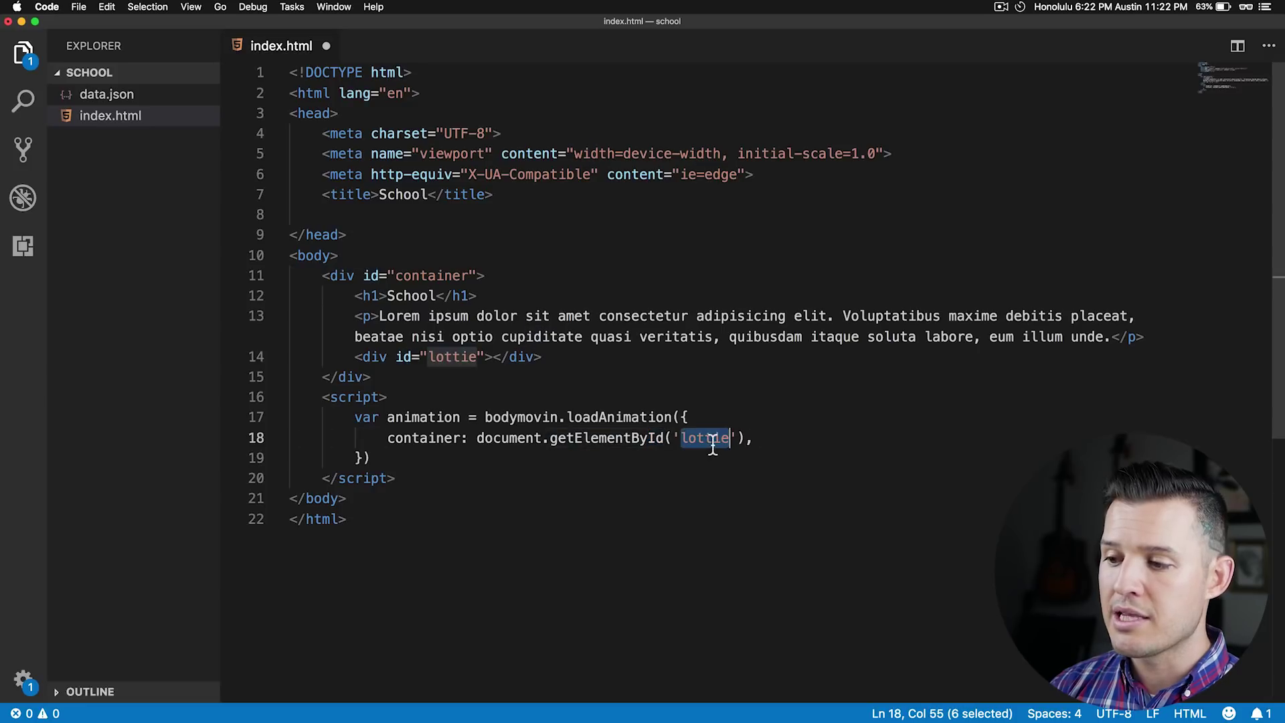
left_click(470, 357)
left_click_drag(570, 357, 356, 361)
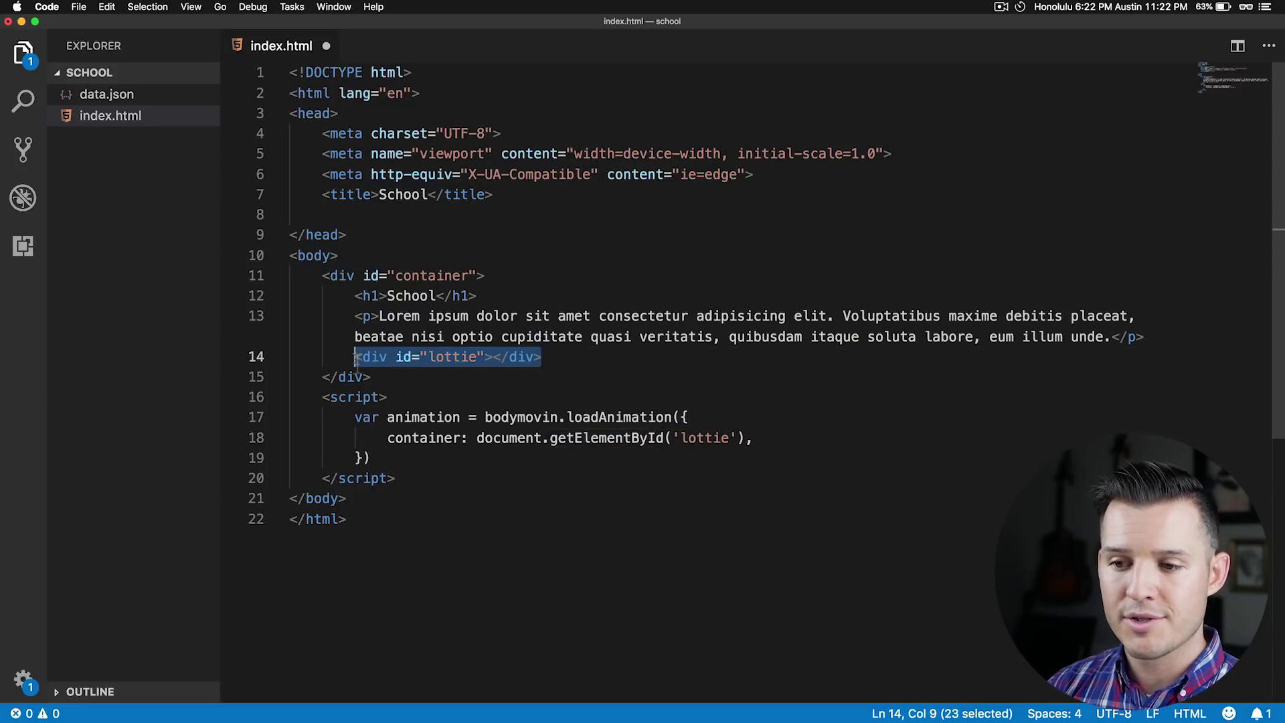
left_click(763, 439)
Add the options renderer: 'svg' and loop: true
key("Return")
type("re")
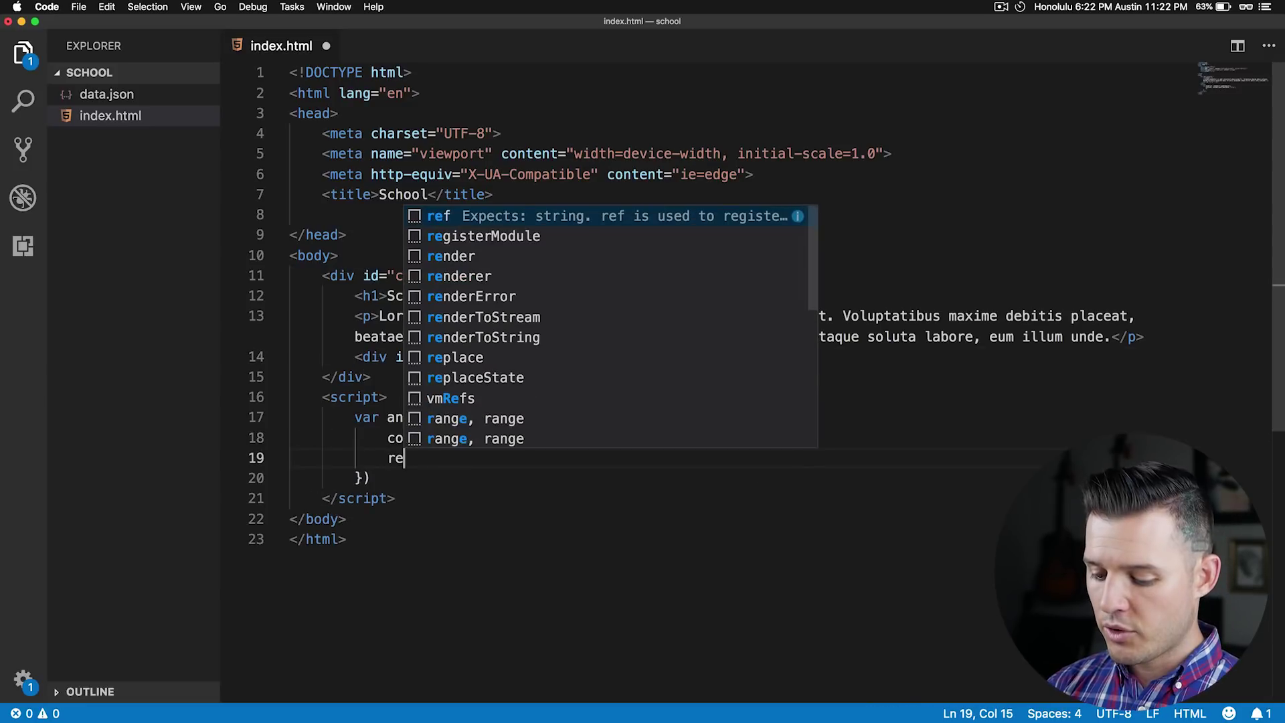
type("nder")
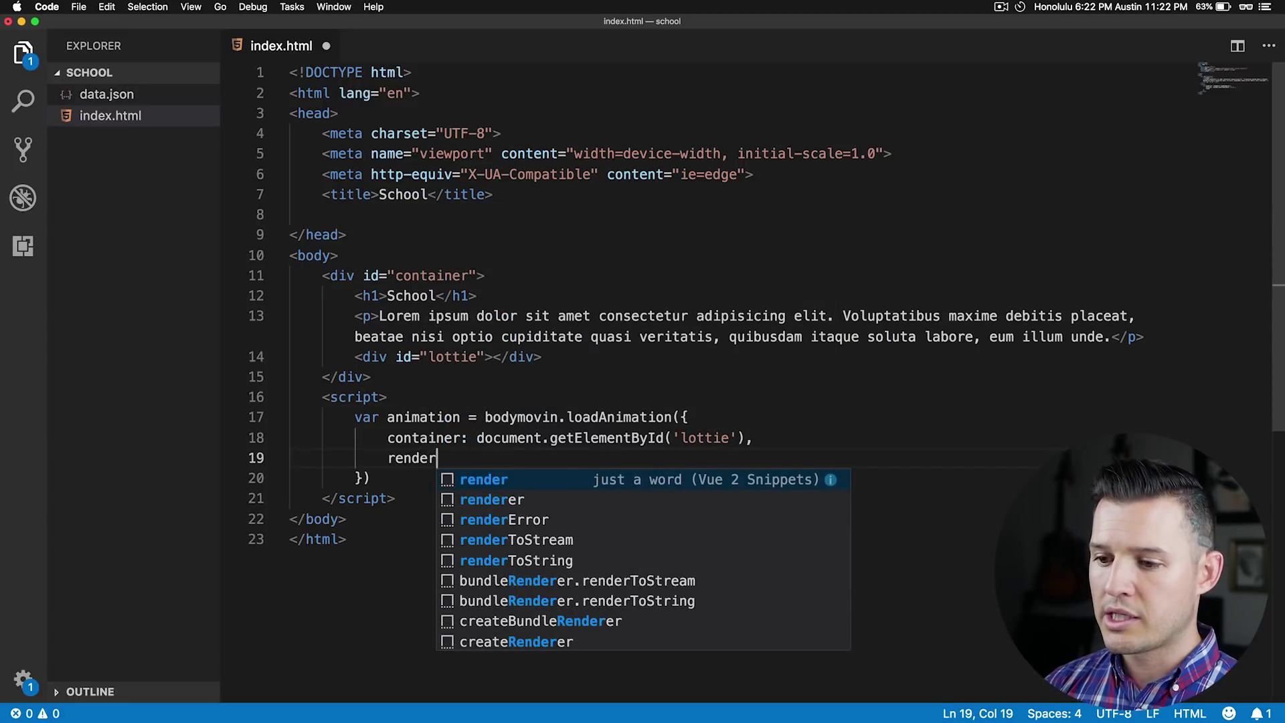
key("Return")
key("super+z")
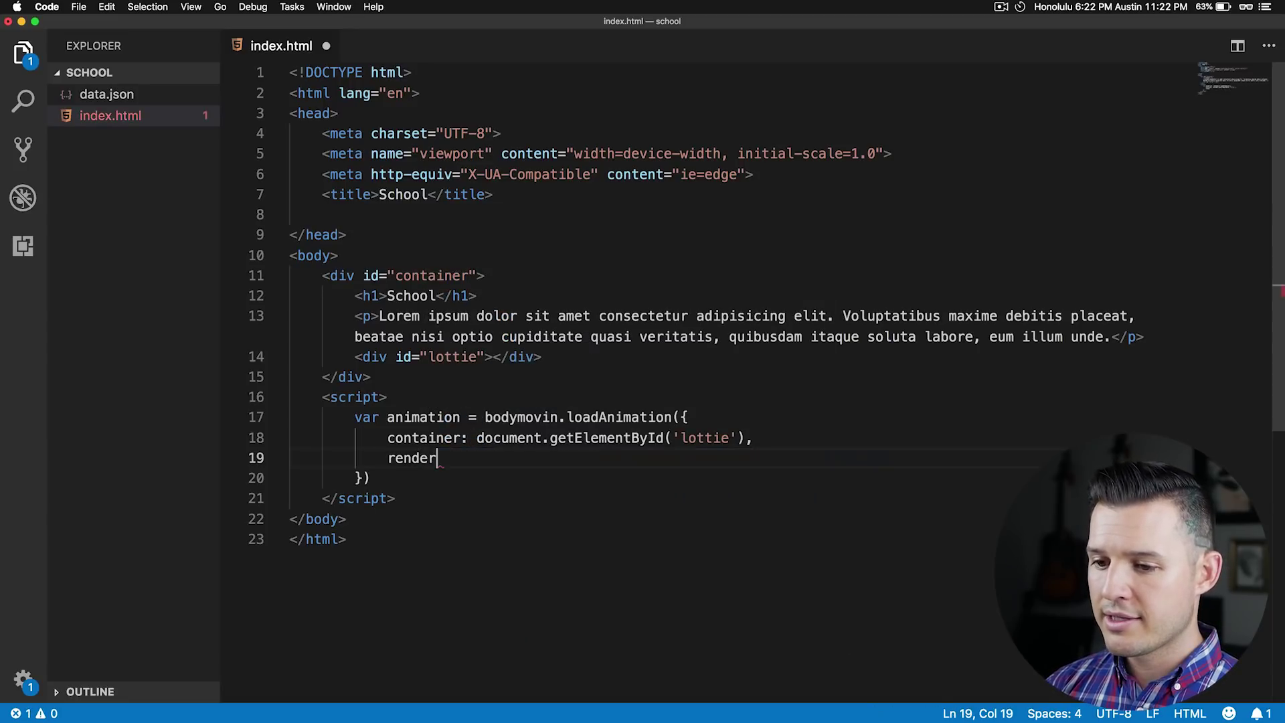
type("er")
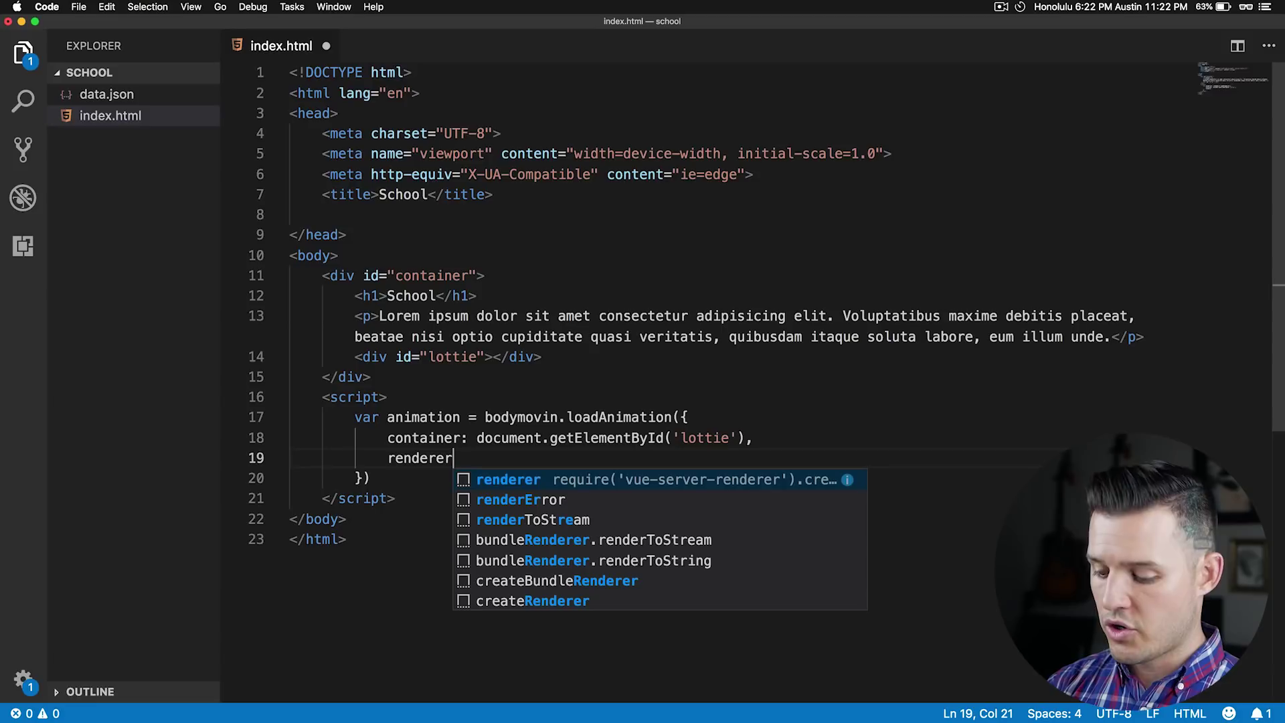
type(": ")
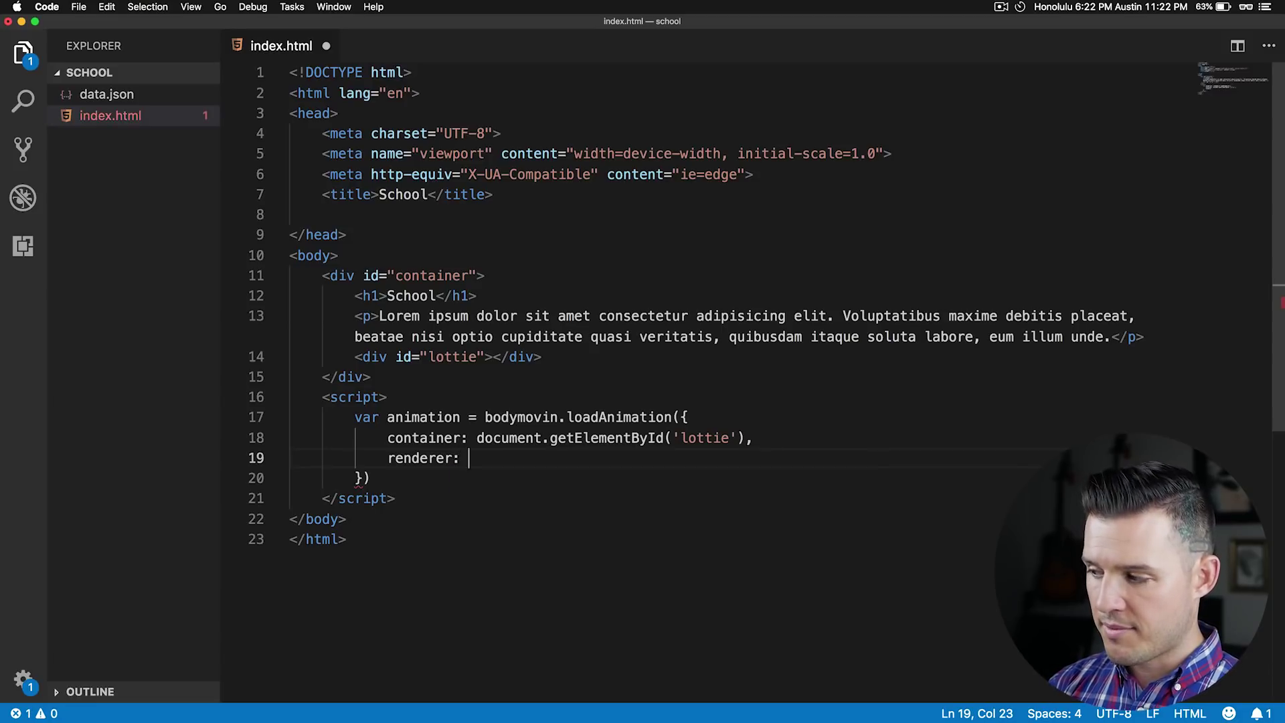
type("'svg',")
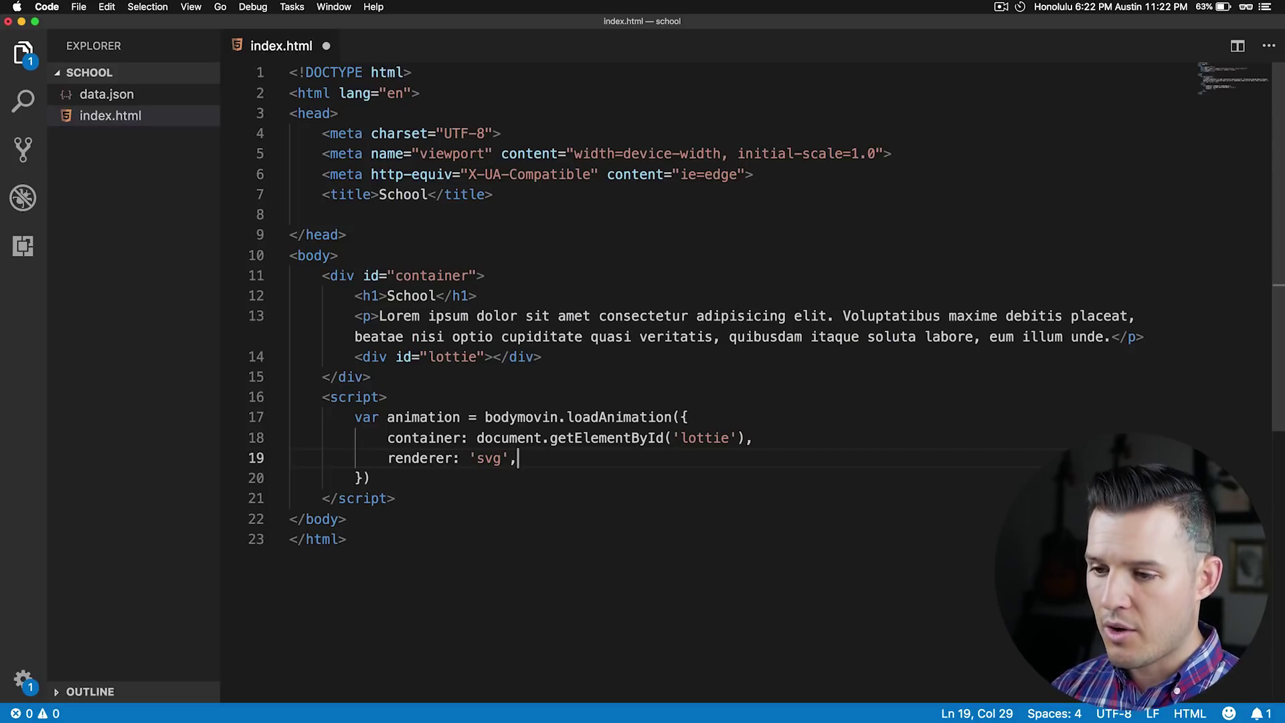
key("Return")
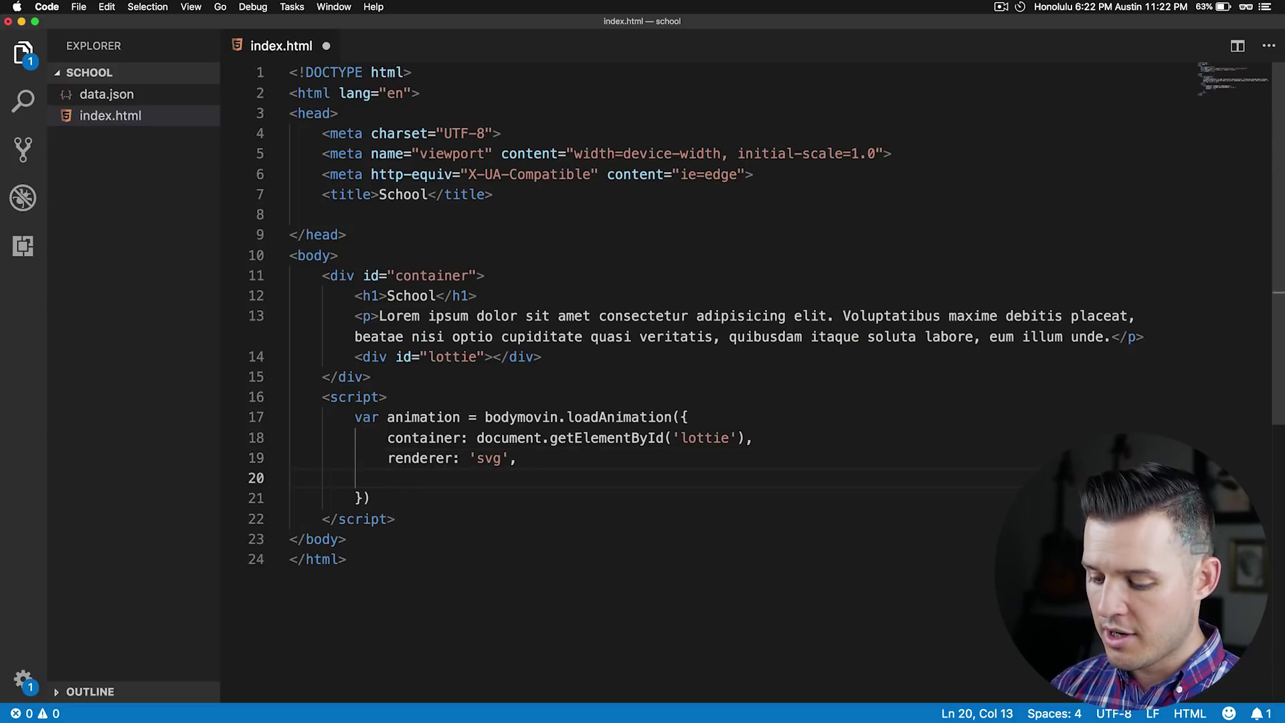
type("loop: true")
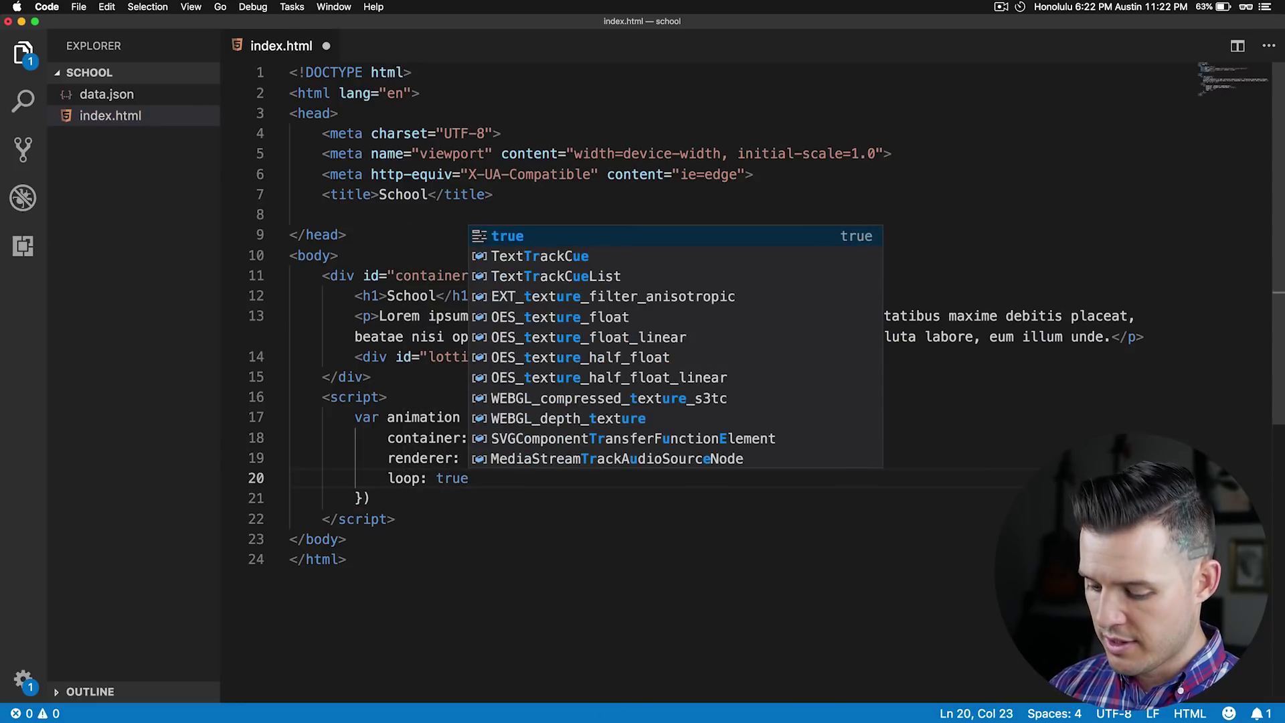
type(",")
key("Return")
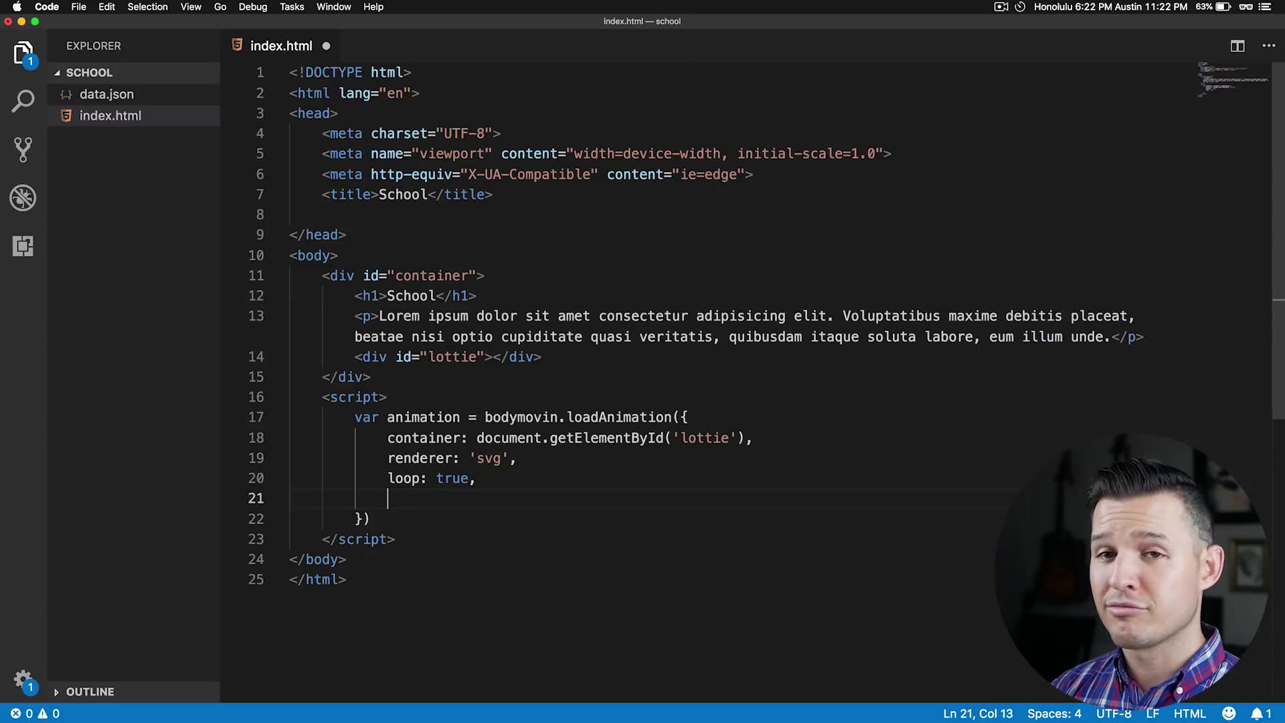
Add autoplay: true, changing its trailing semicolon to a comma
type("autoplay:")
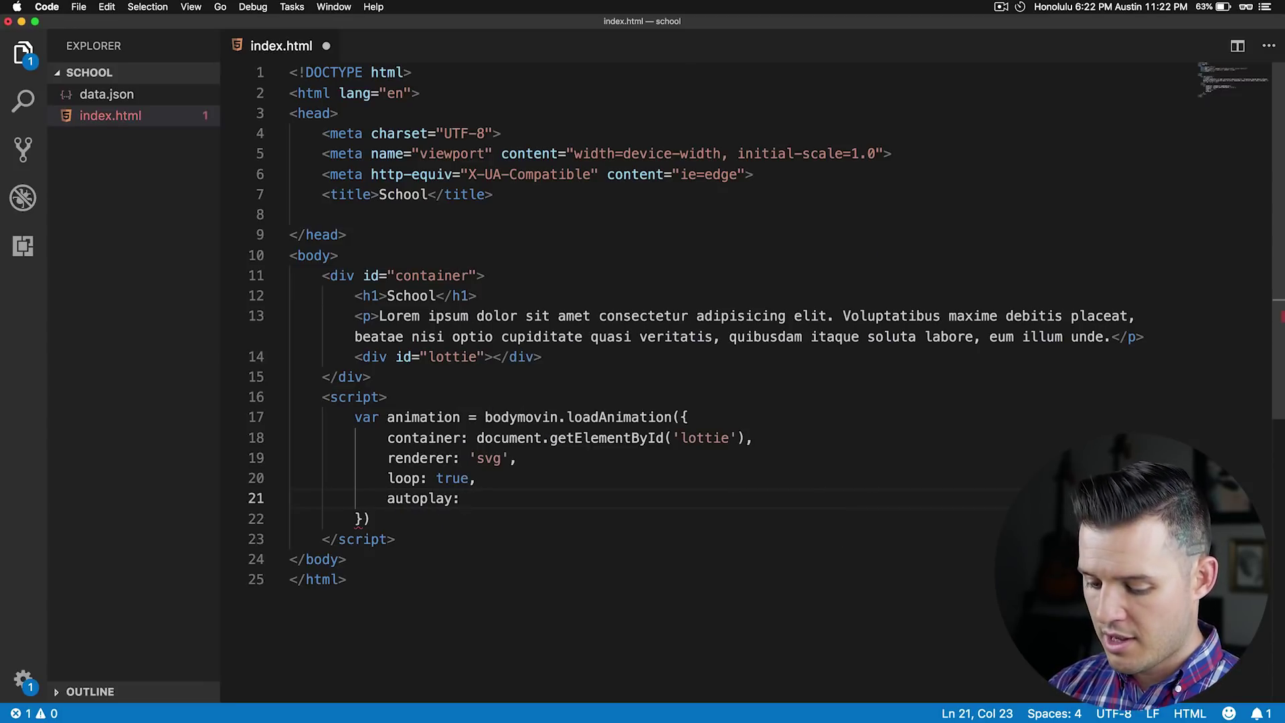
type(" true;")
key("Return")
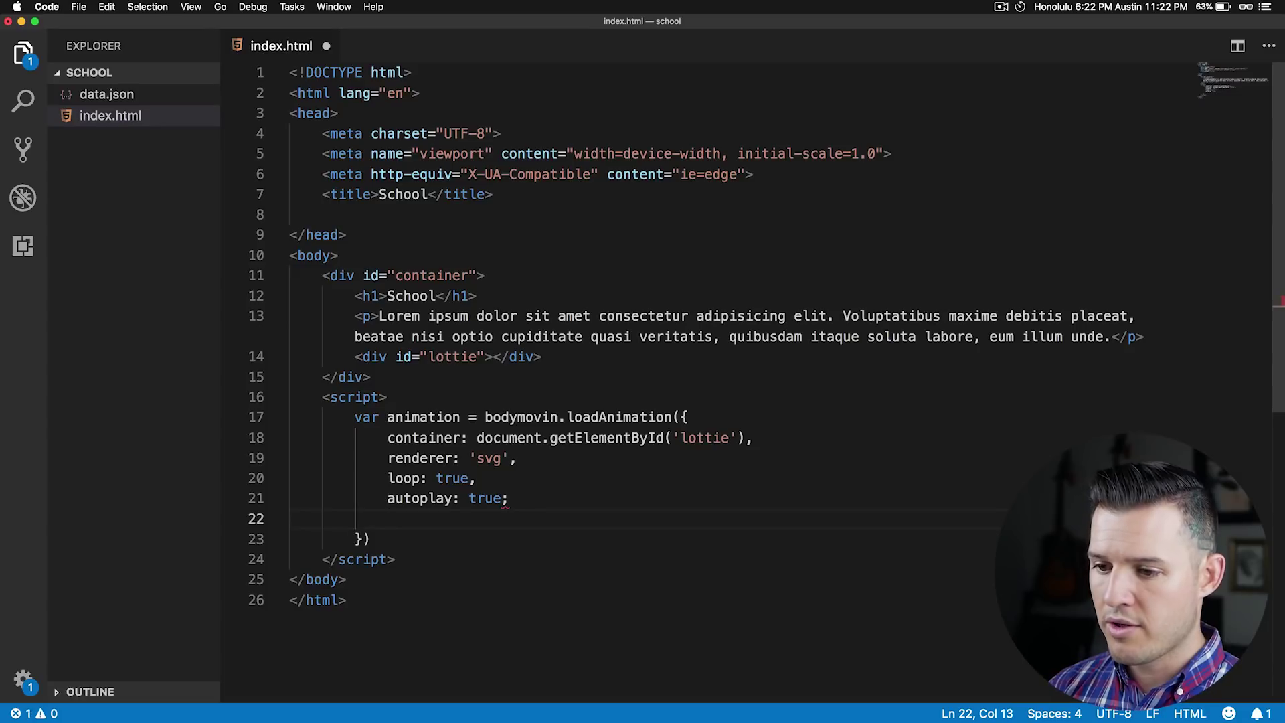
key("Up")
key("End")
key("BackSpace")
type(",")
key("Down")
Add path: 'data.json' as the last option and save index.html
type("path")
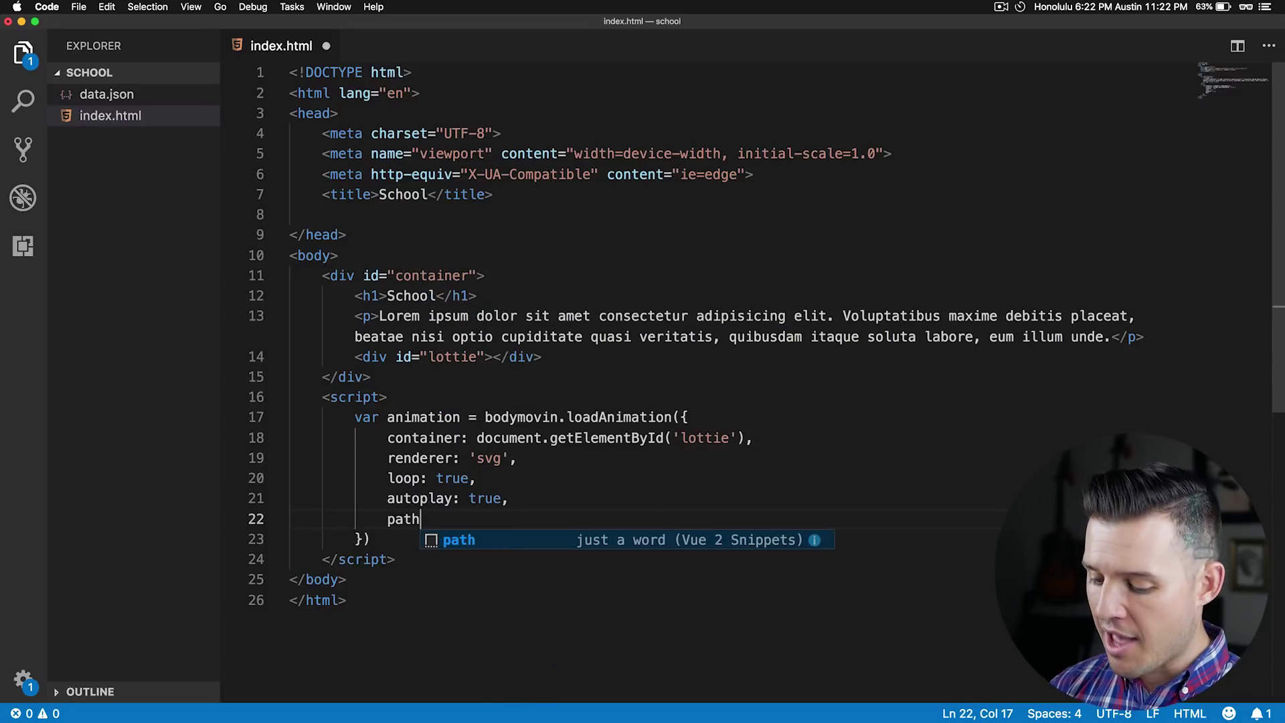
type(":")
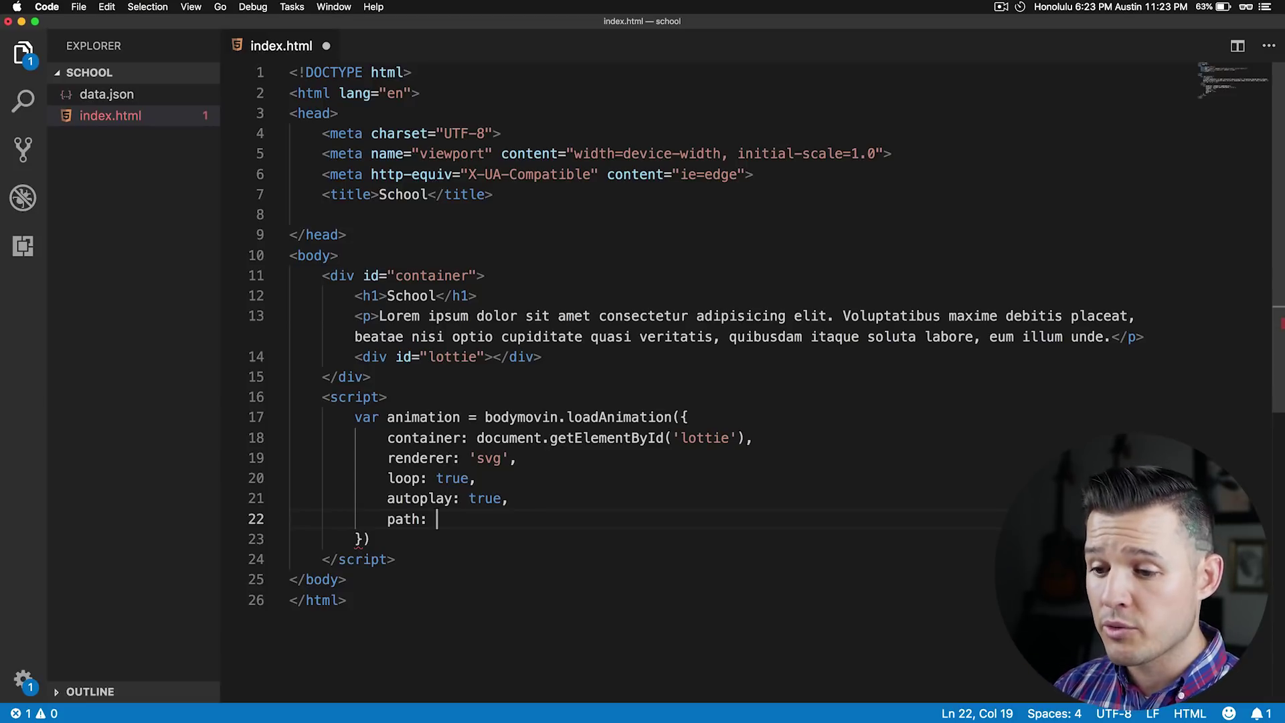
type("''")
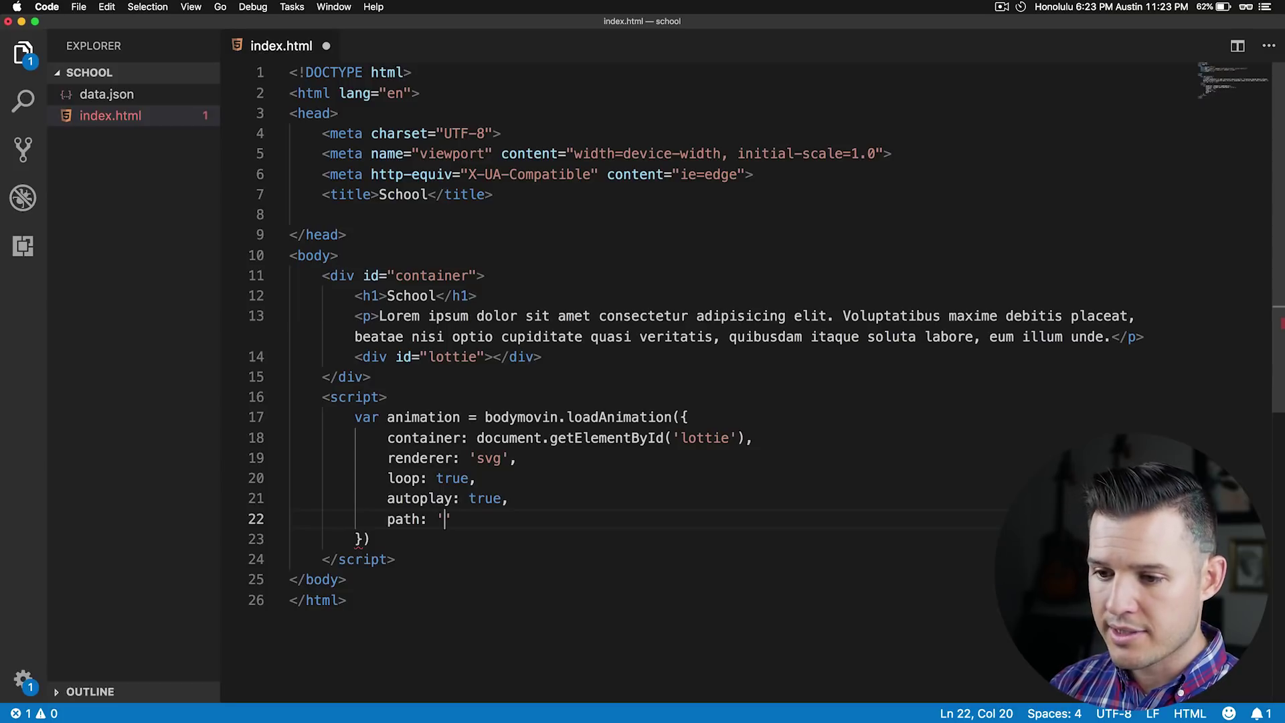
type("data.json")
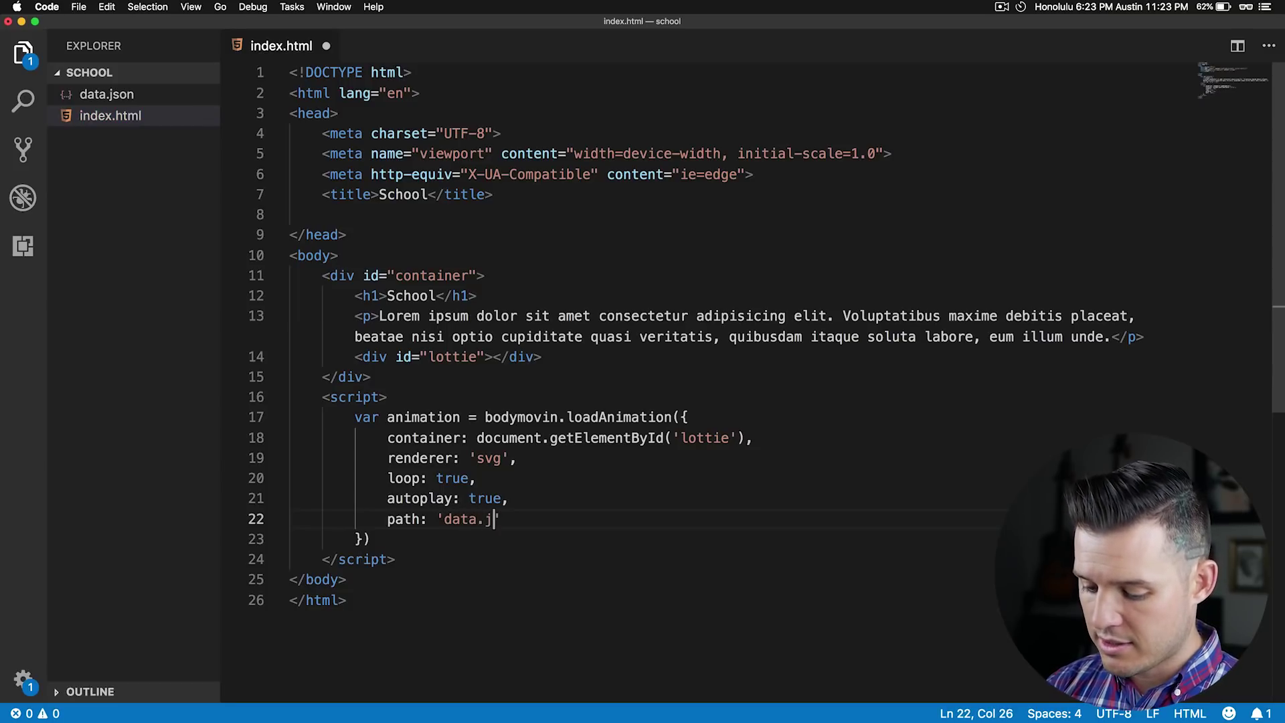
key("super+s")
left_click(469, 214)
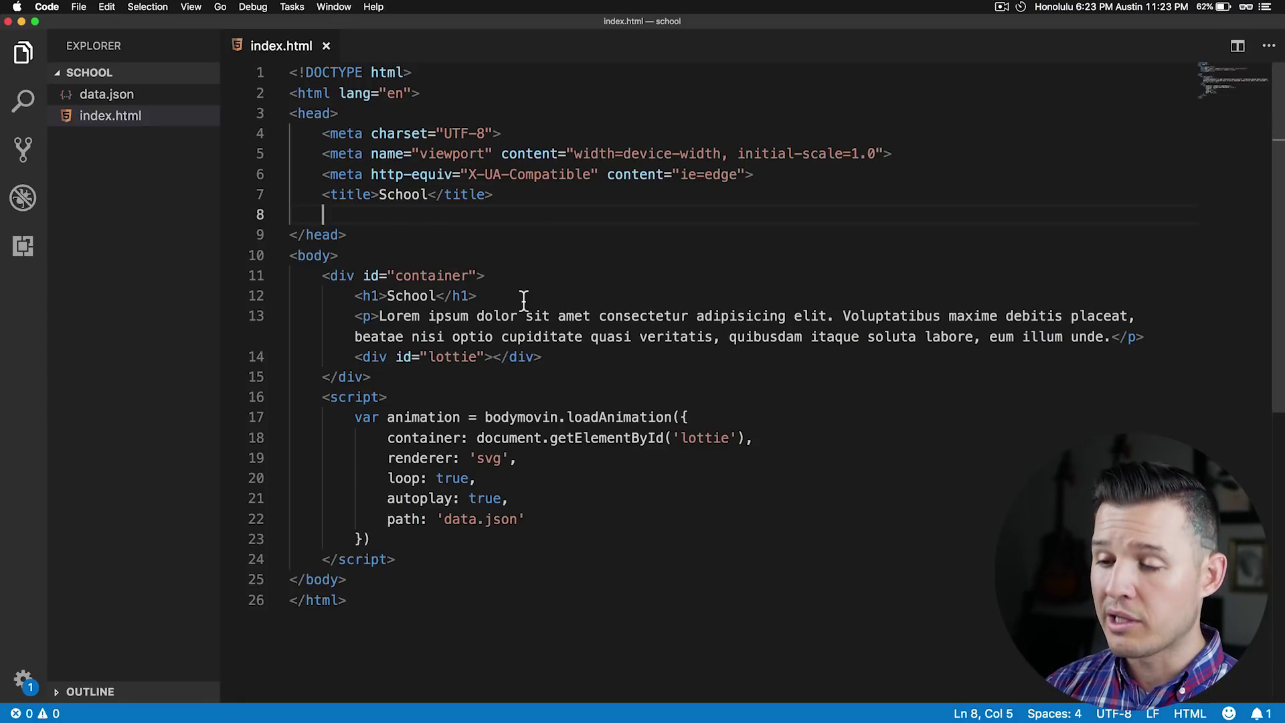
Paste a style block for body, a 600px centred #container and full-width #lottie, then save index.html
type("<style>         body{             background-color:#fff;             margin: 0px;             height: 100%;             overflow: hidden;         }         #container{             max-width: 600px;             width: 100%;             margin: 0 auto;         }         #lottie{             background-color:#fff;             width:100%;             height:100%;             display:block;             overflow: hidden;             transform: translate3d(0,0,0);             text-align: center;             opacity: 1;         }      </style>")
left_click(413, 652)
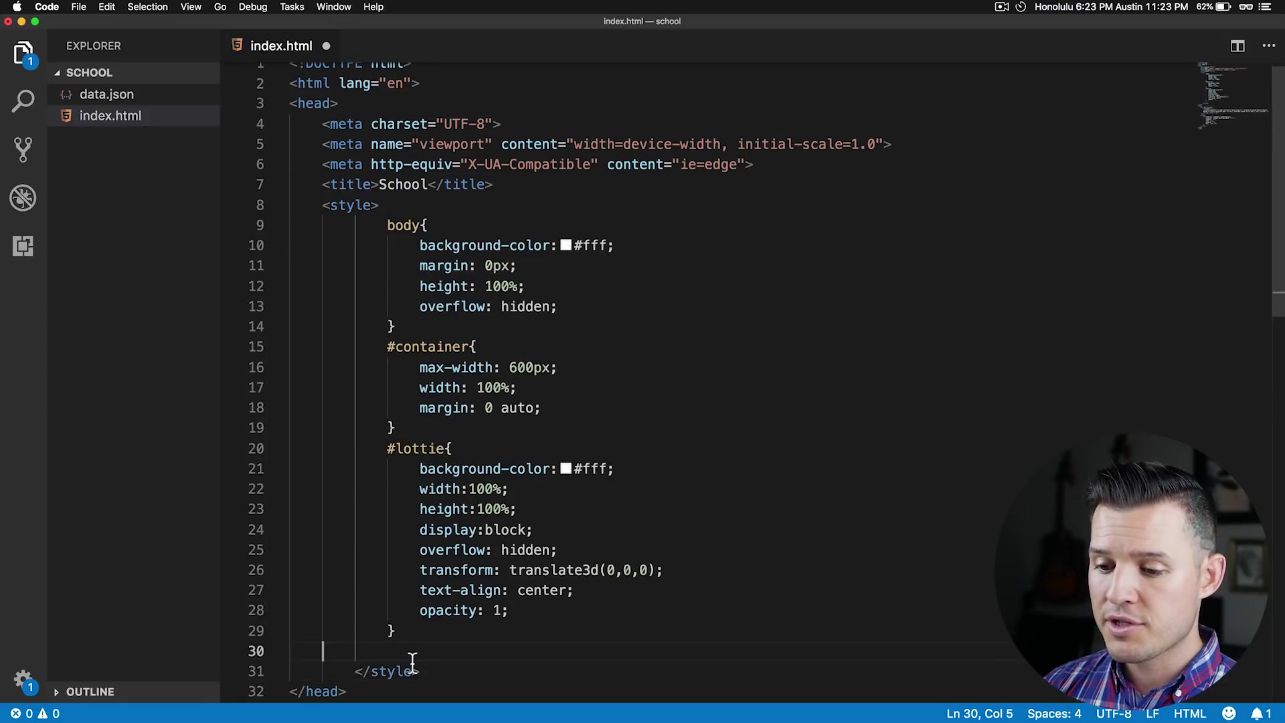
key("BackSpace")
key("BackSpace")
double_click(554, 569)
scroll(524, 516, "down", 3)
left_click(518, 427)
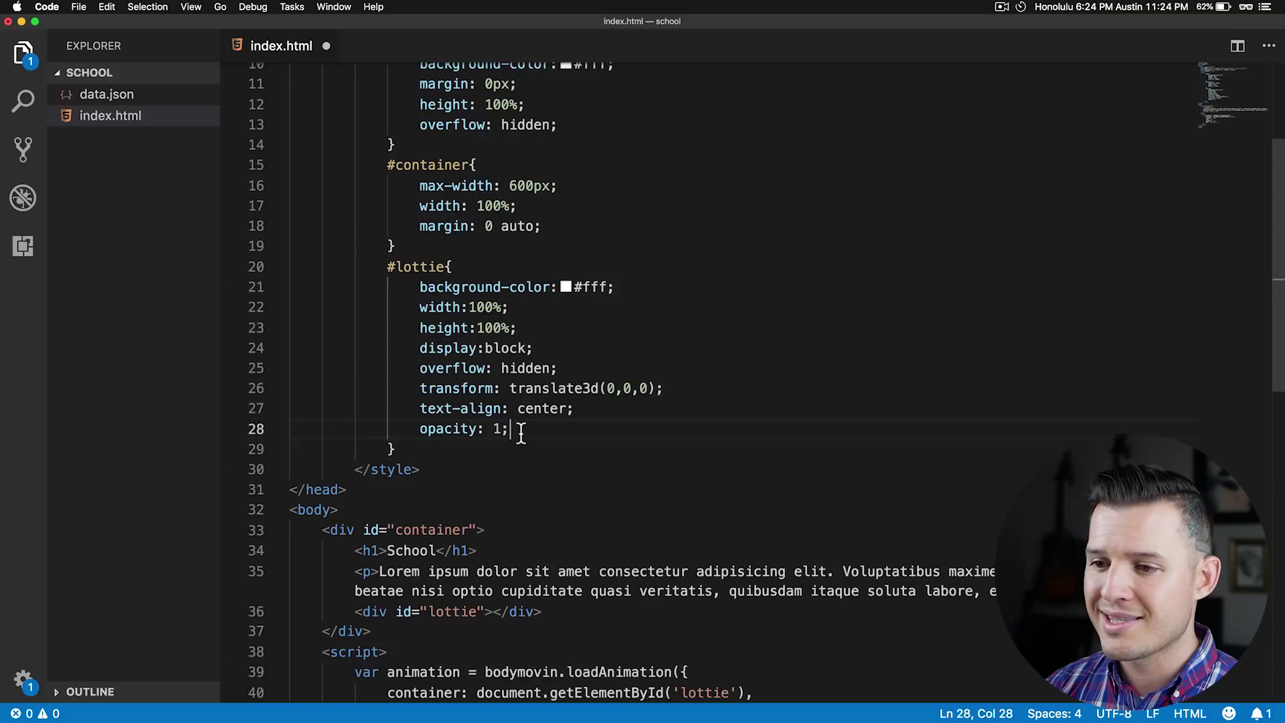
key("super+s")
key("super+Tab")
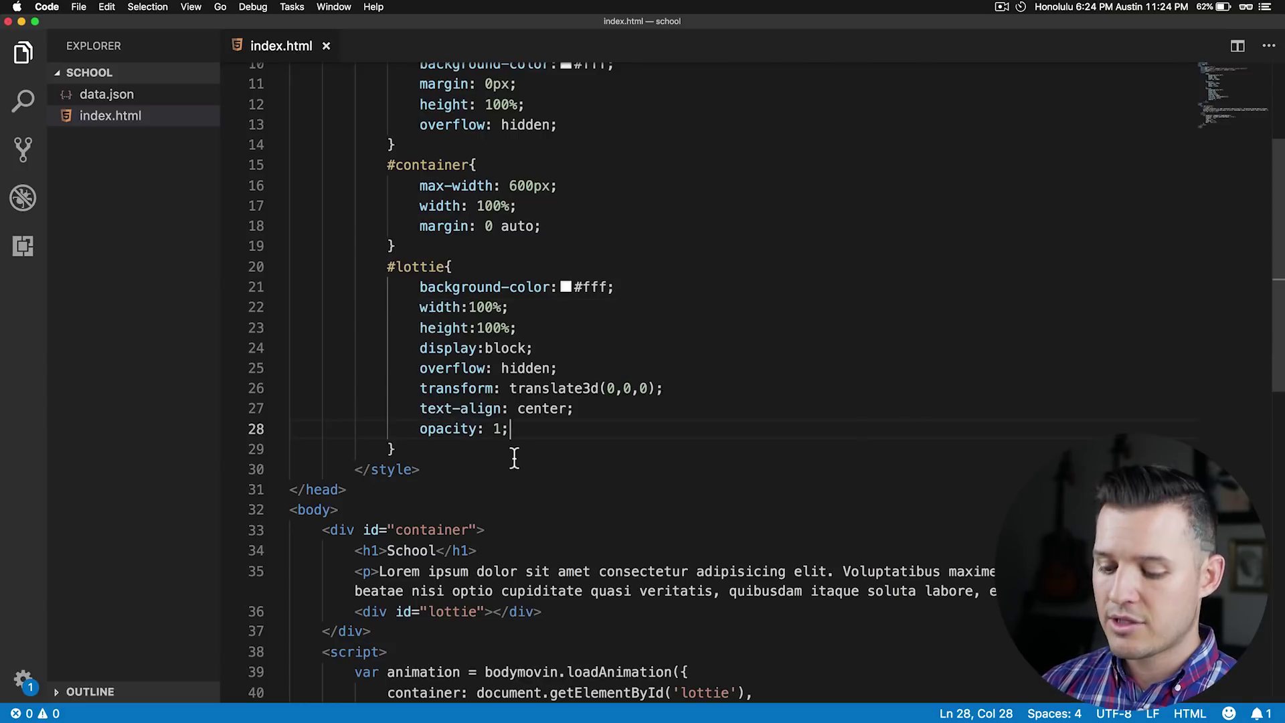
key("alt+space")
Start MAMP PRO, then reload school/ in Chrome to confirm the heading and paragraph appear
type("mamp")
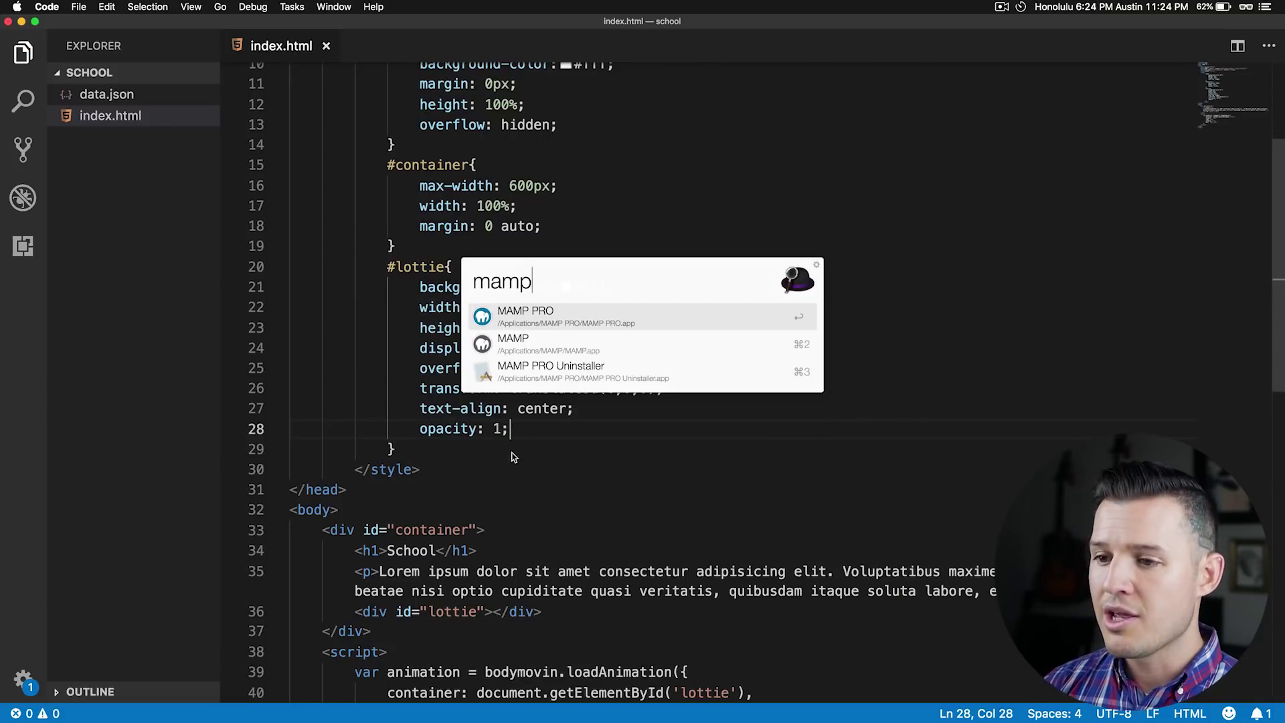
key("Return")
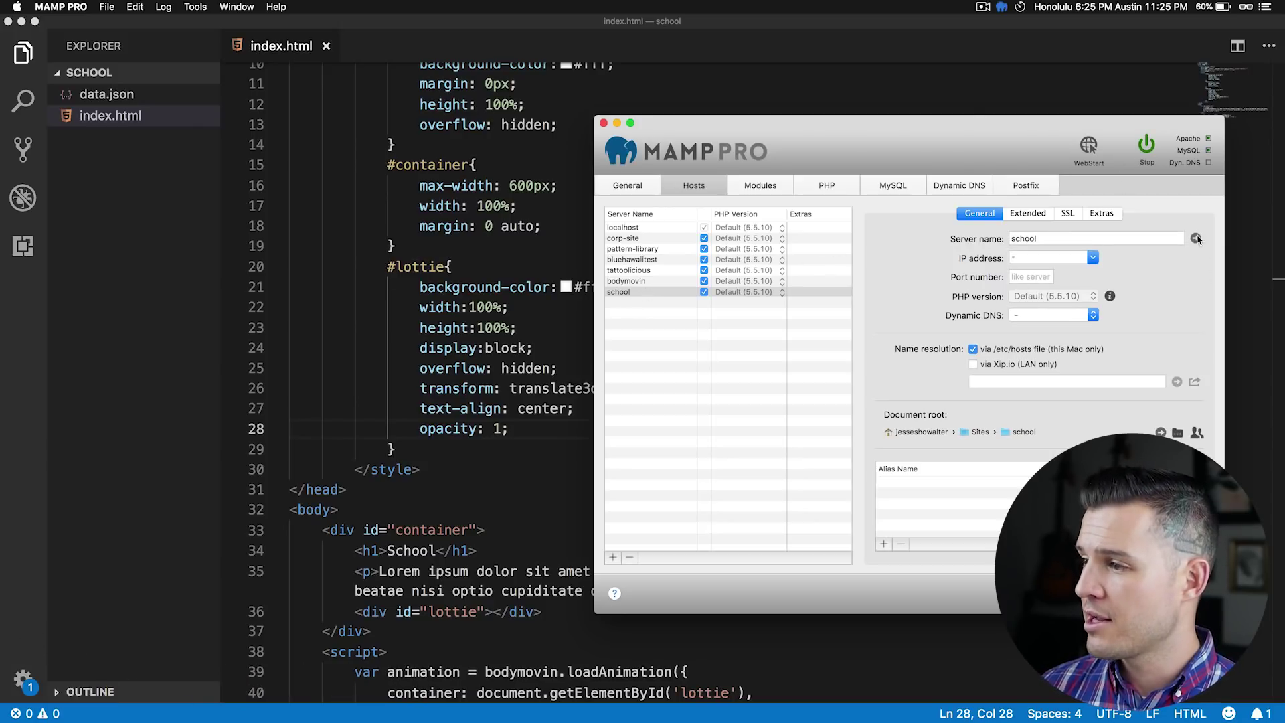
key("super+Tab")
key("super+r")
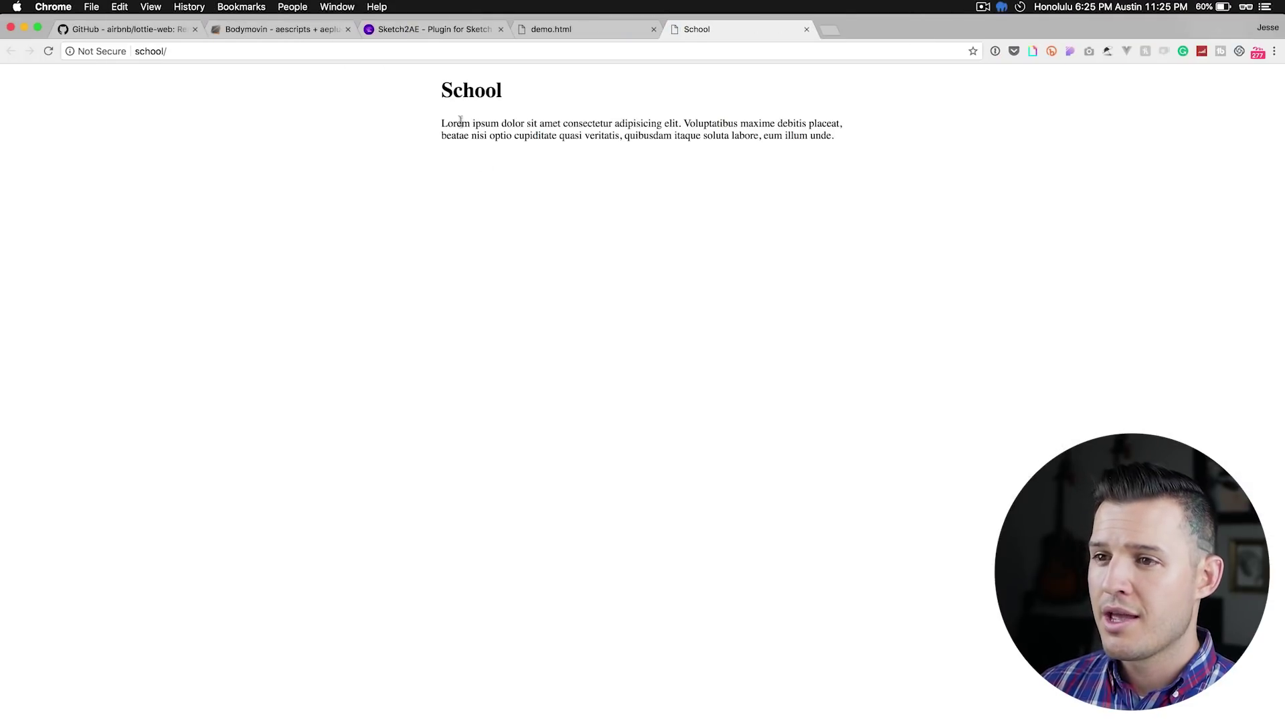
left_click_drag(461, 122, 603, 227)
left_click(605, 228)
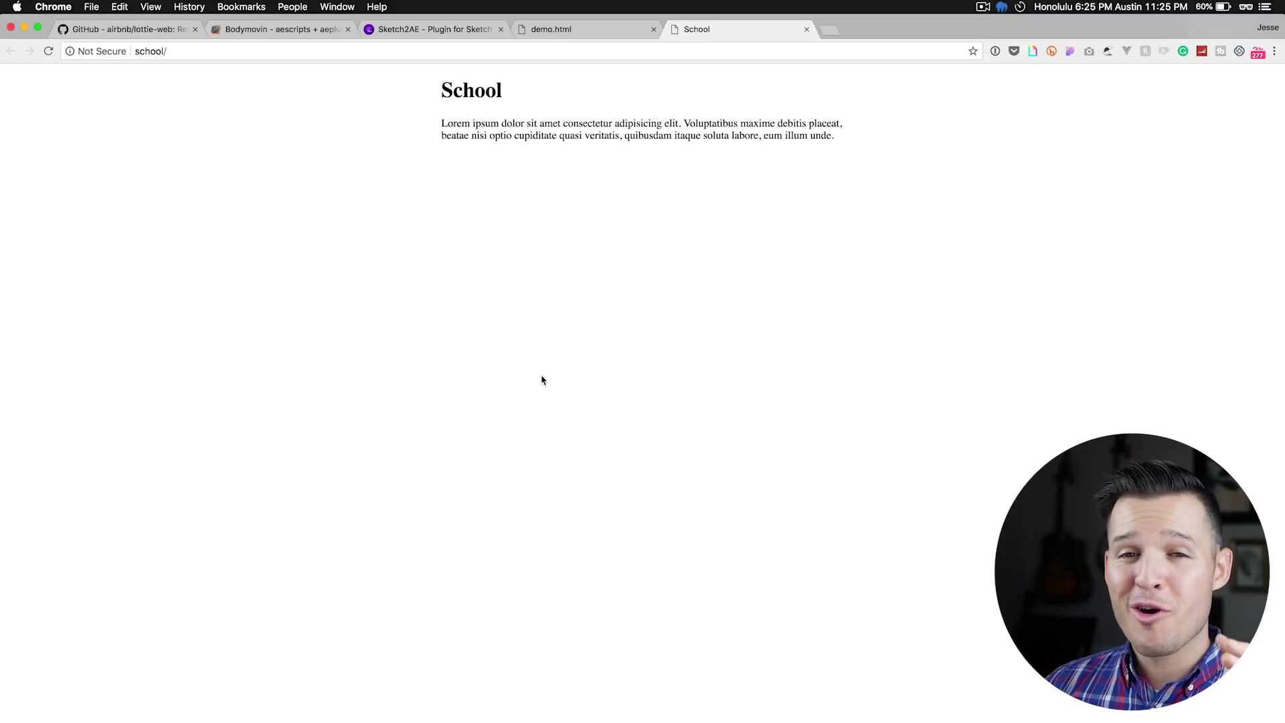
key("super+Tab")
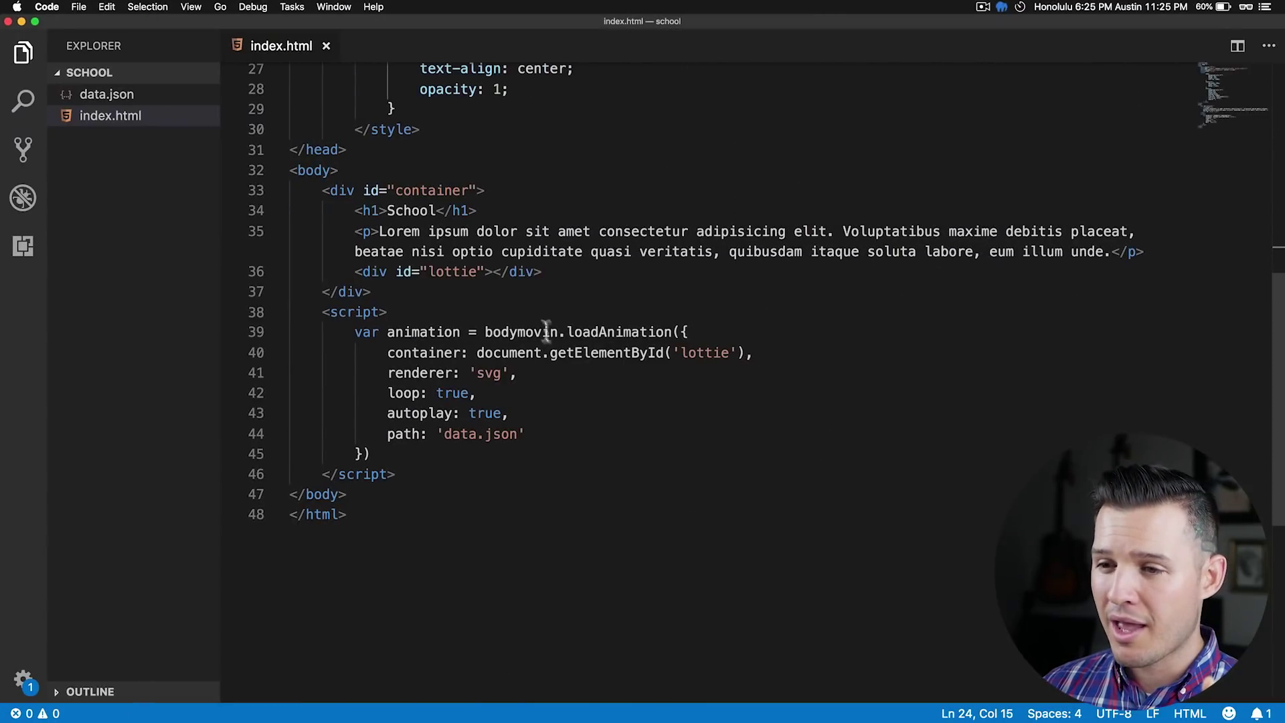
Add a script tag loading bodymovin_light.js 4.13.0 from cdnjs after the container div and save
scroll(538, 319, "up", 4)
scroll(538, 319, "up", 3)
scroll(536, 321, "down", 5)
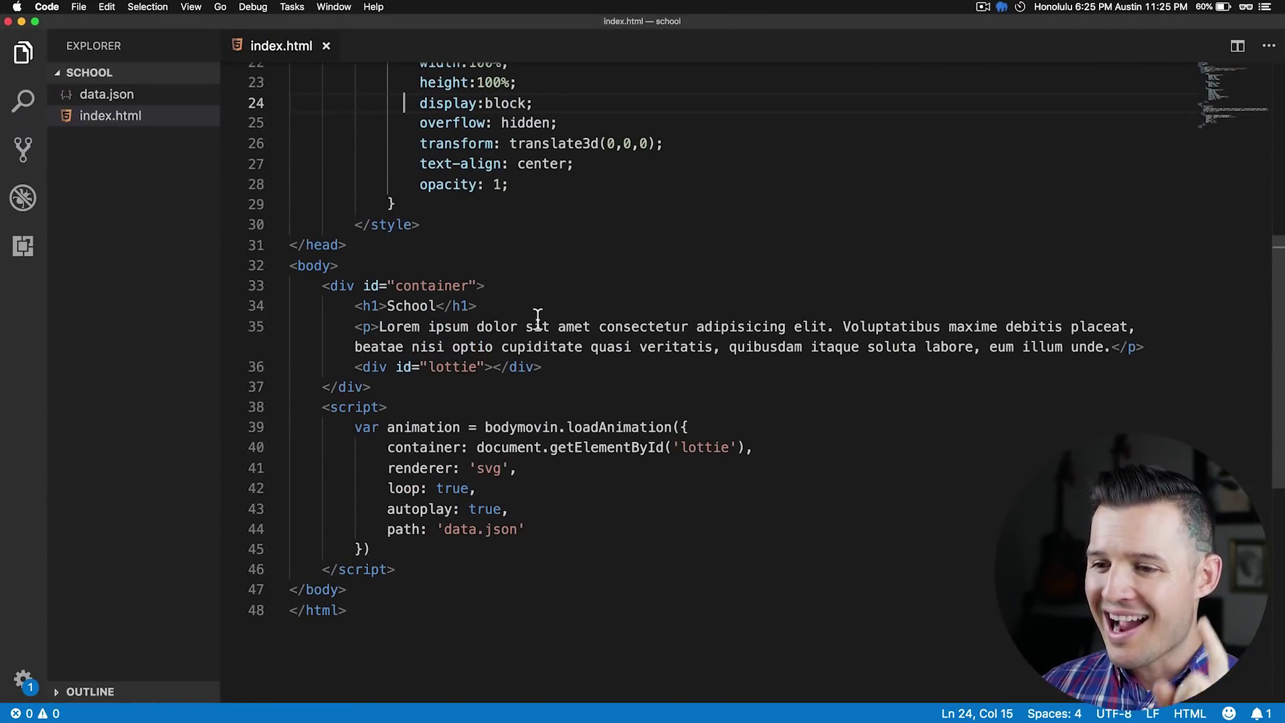
left_click(389, 393)
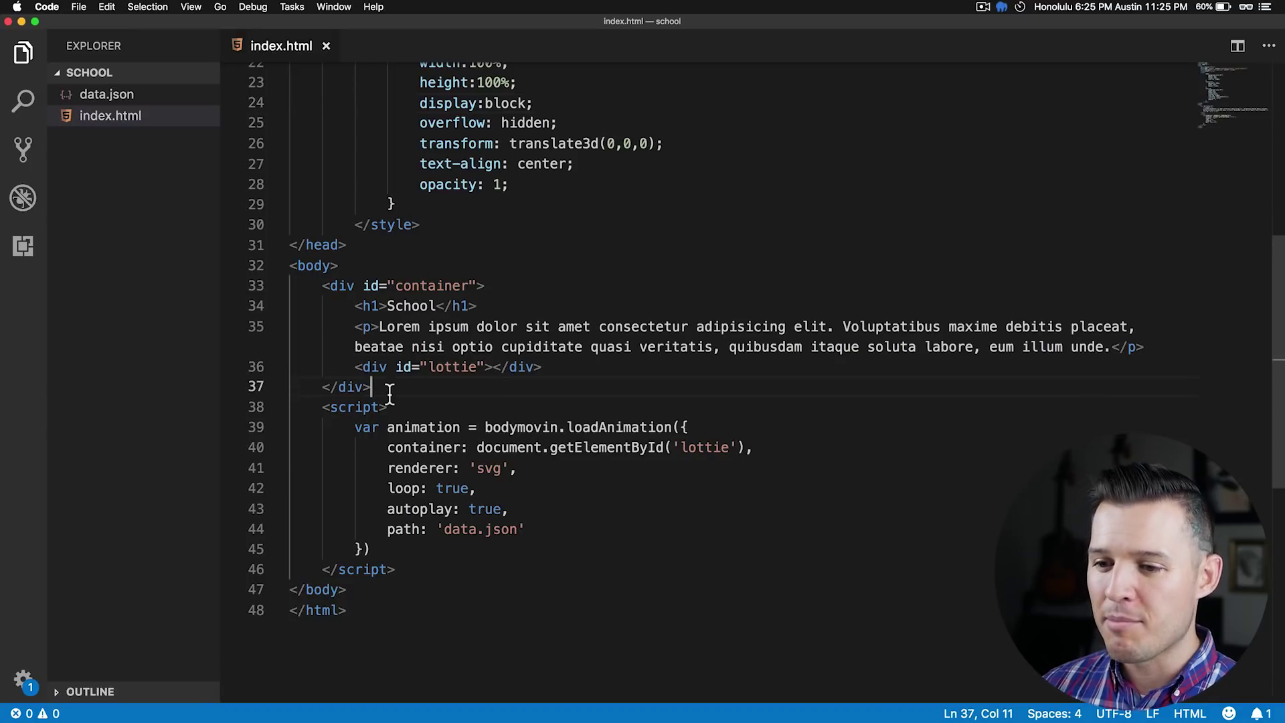
key("Return")
type("<script src=\"https://cdnjs.cloudflare.com/ajax/libs/bodymovin/4.13.0/bodymovin_light.js\"></script>")
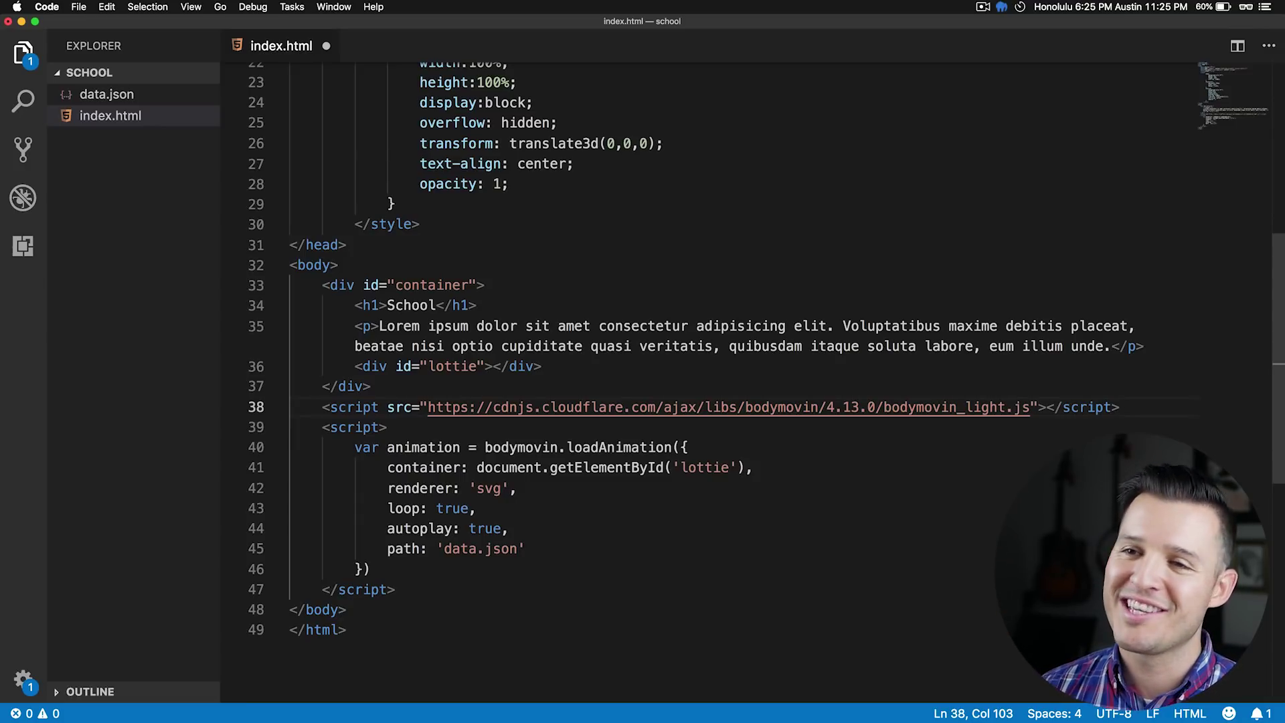
left_click(738, 326)
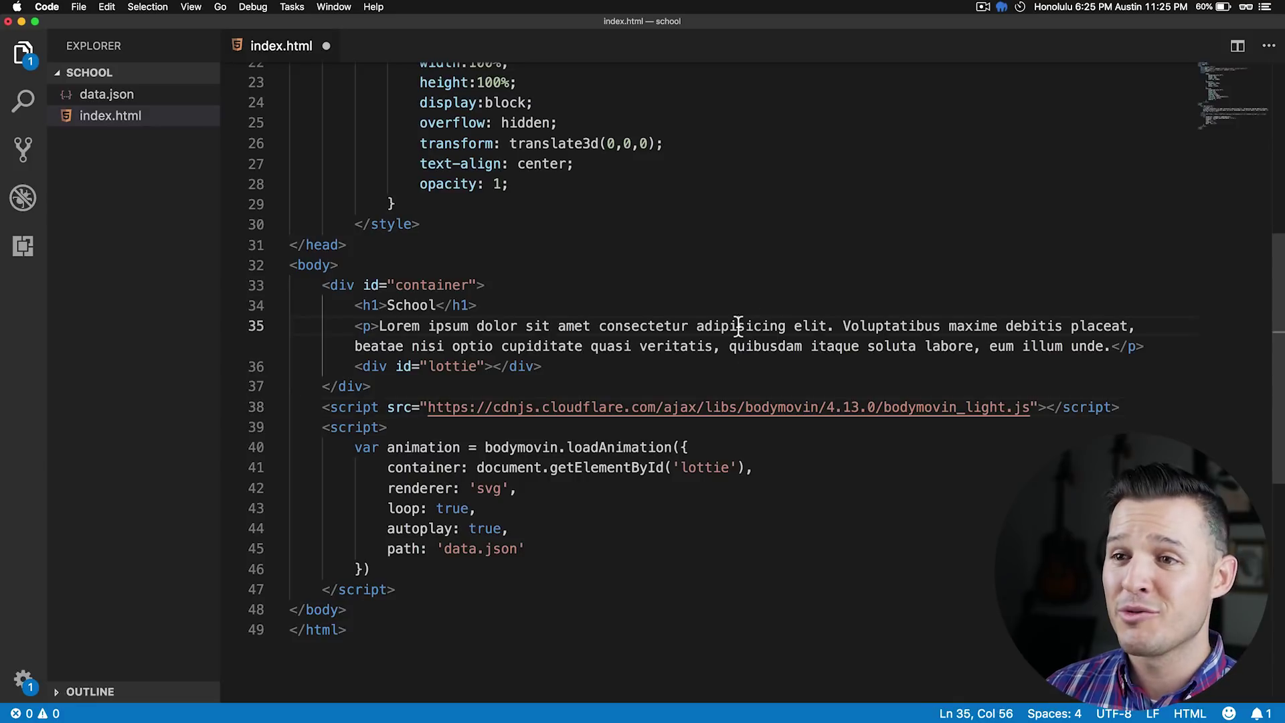
key("super+s")
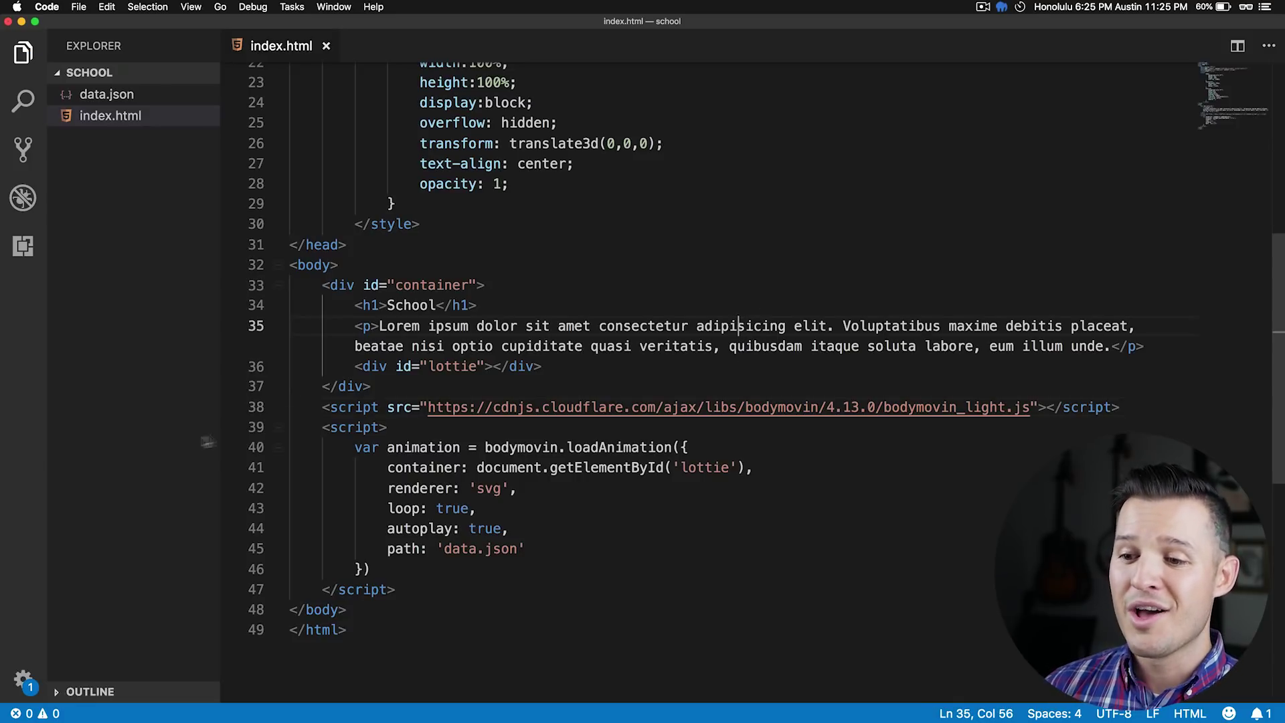
Highlight the bodymovin.loadAnimation call and its animation options in the script
left_click_drag(386, 447, 615, 447)
left_click(615, 447)
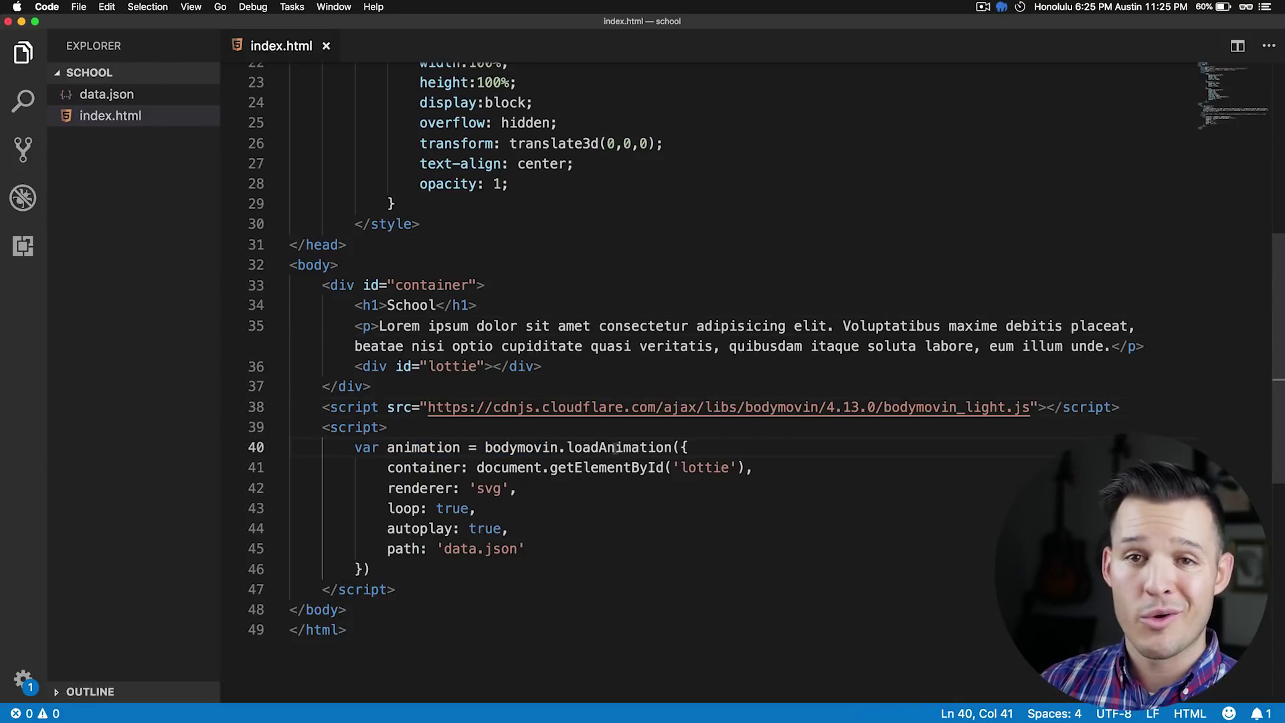
left_click_drag(476, 429, 525, 511)
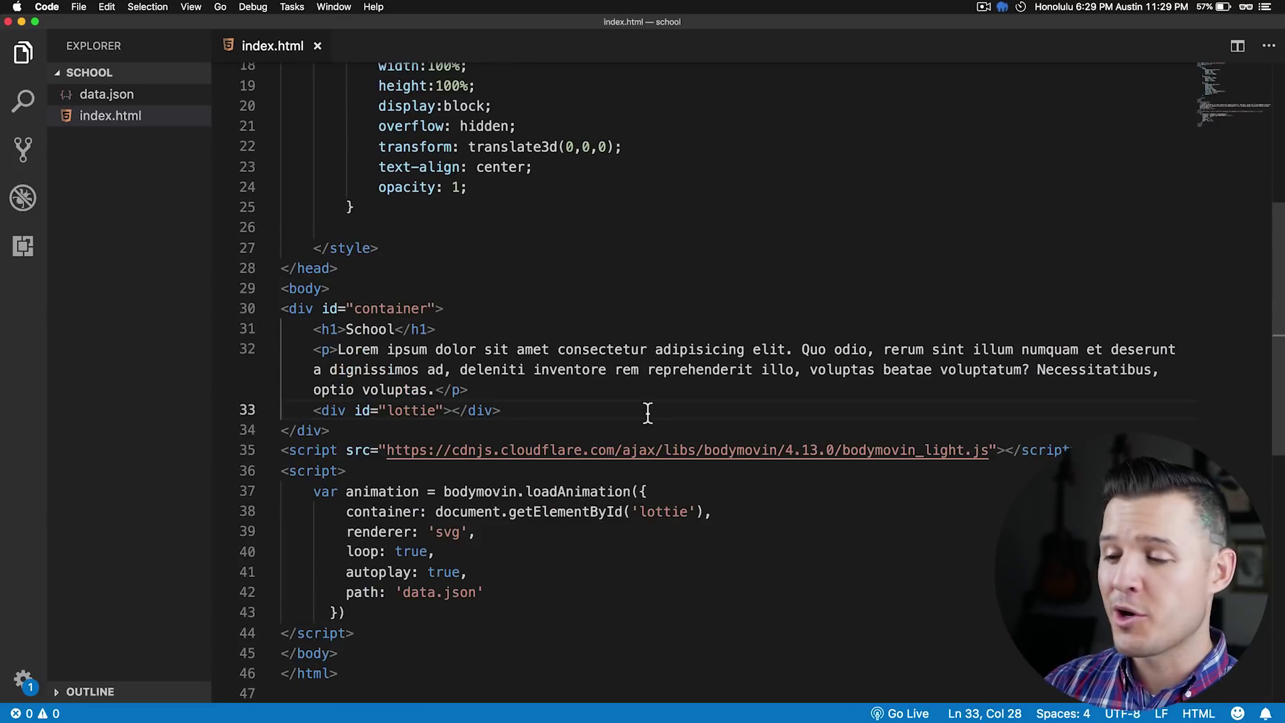
Reload school/ to show the Lottie school icon, then narrow the window and DevTools-squeezed page to about 233px
key("super+Tab")
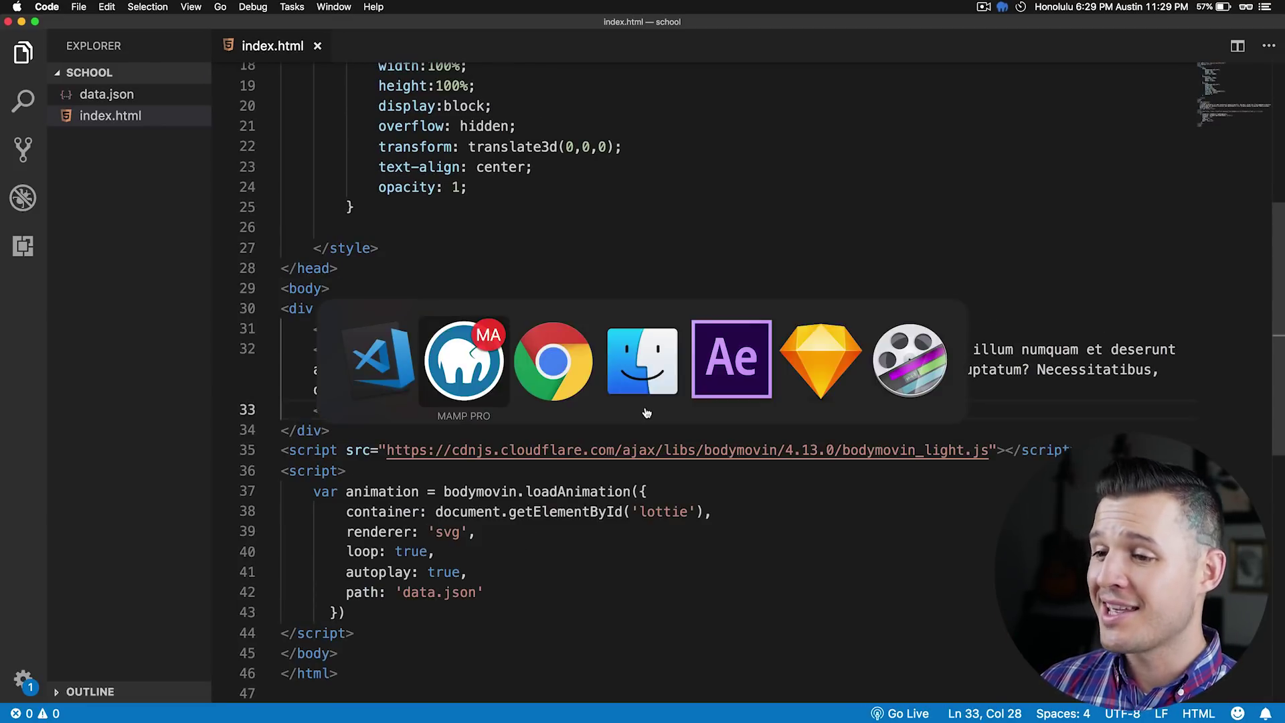
key("super+r")
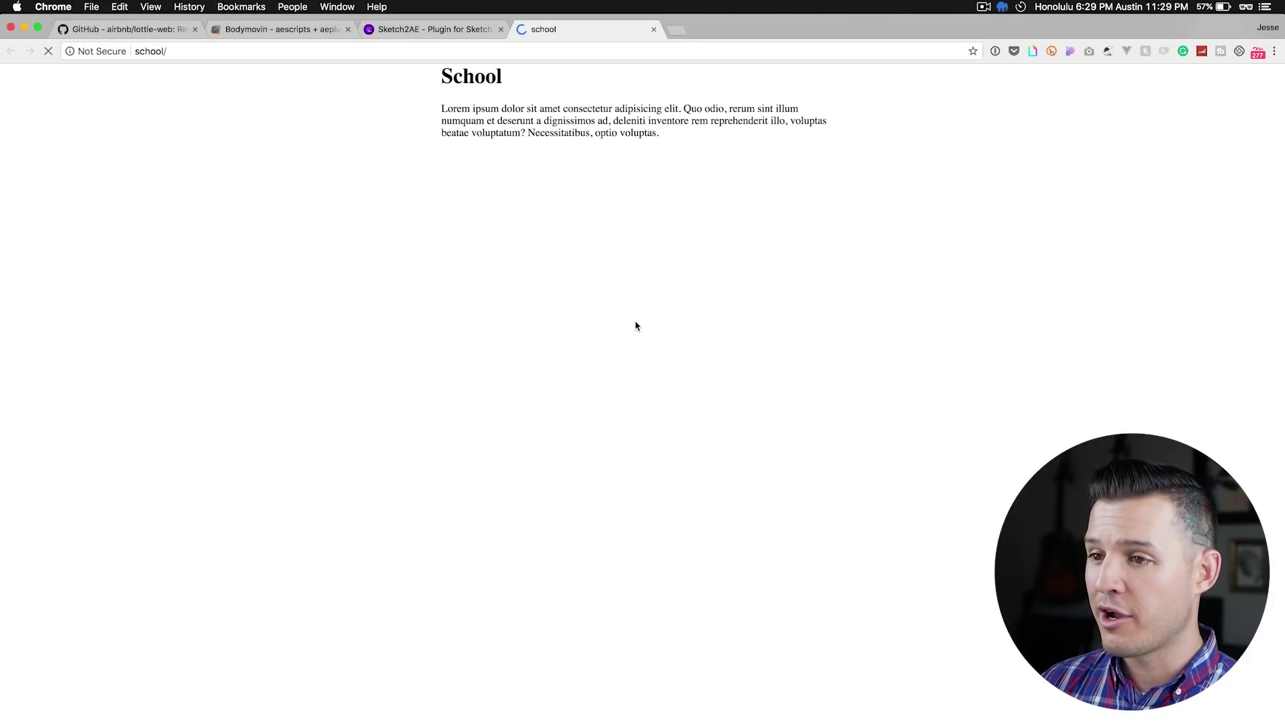
left_click_drag(1284, 332, 1248, 333)
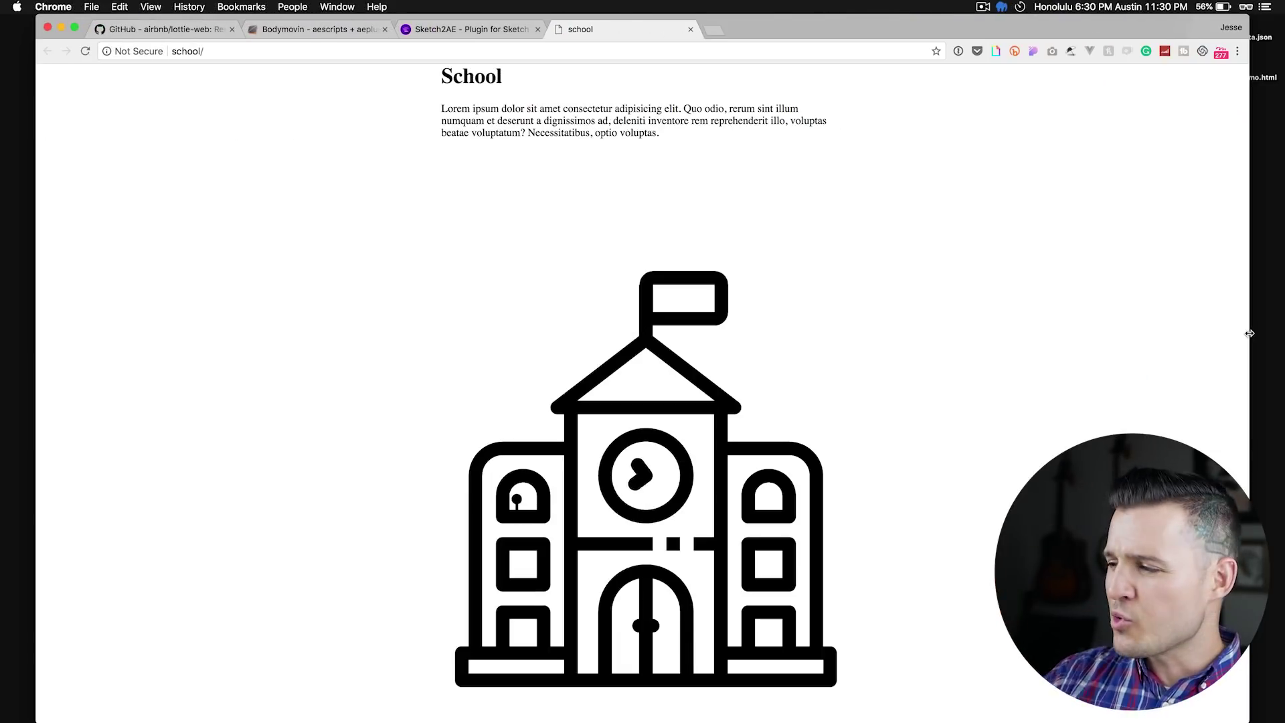
left_click_drag(1249, 332, 1104, 375)
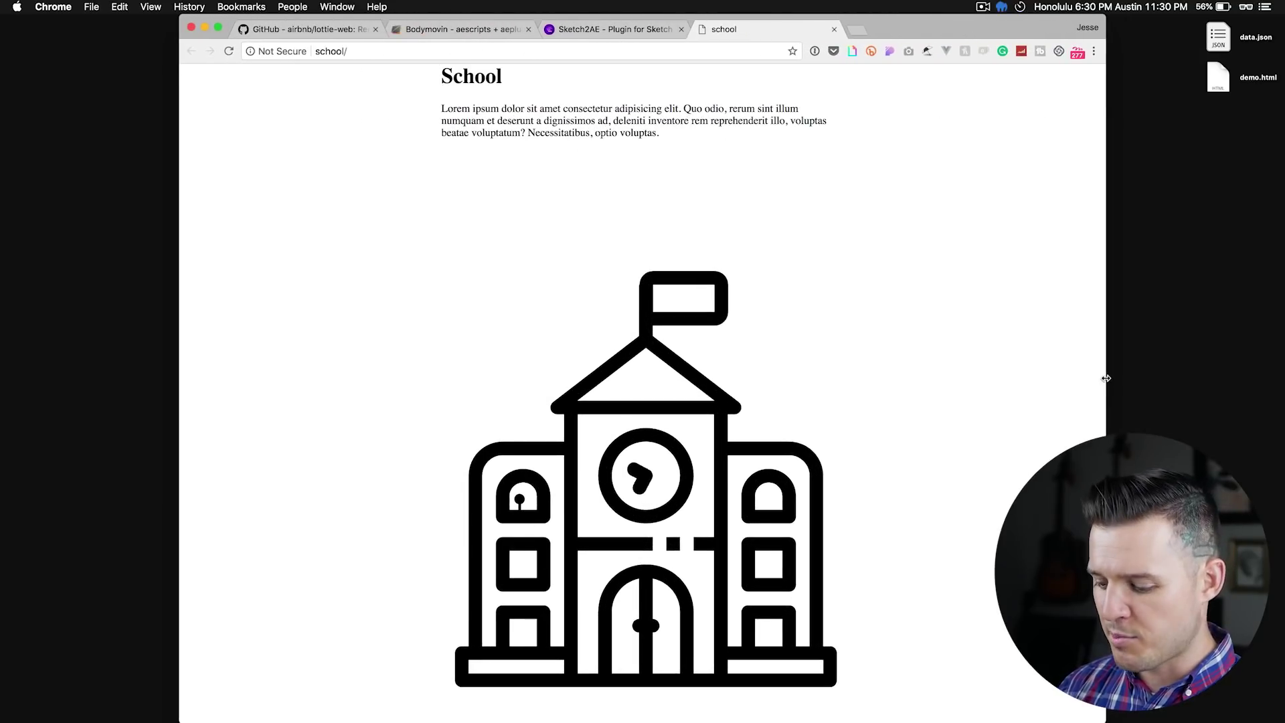
key("super+alt+i")
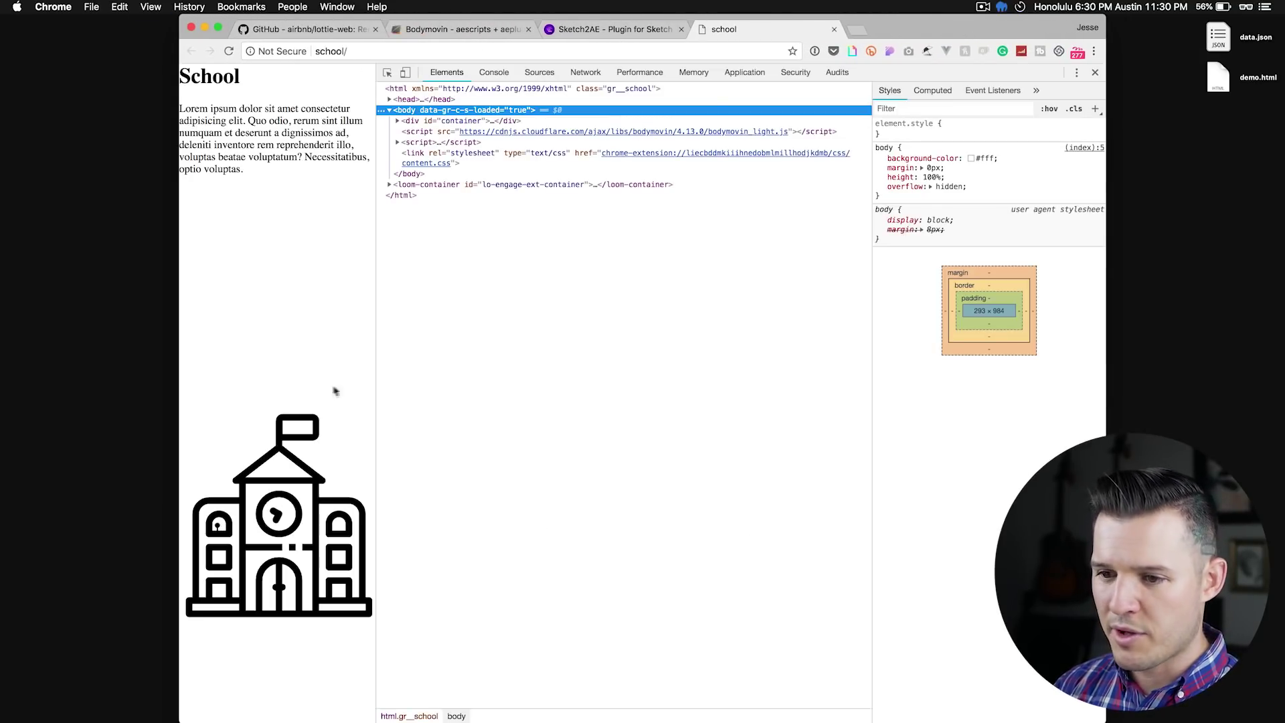
left_click_drag(375, 390, 620, 416)
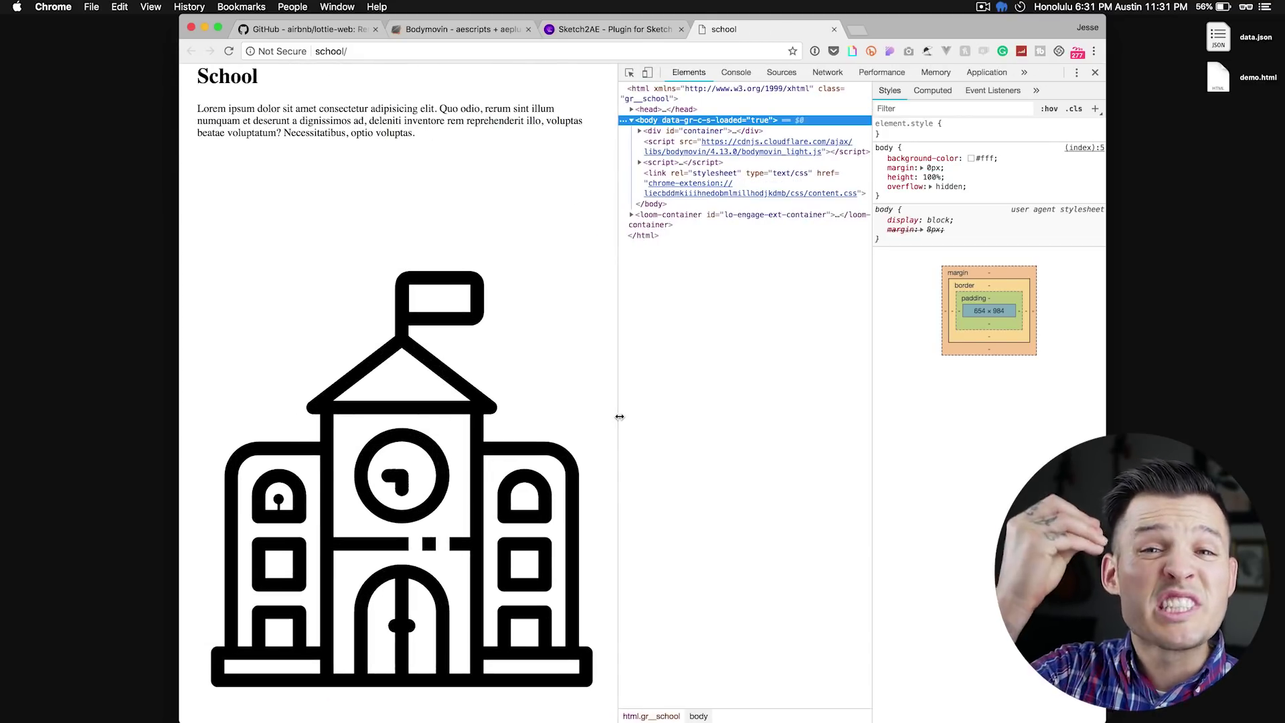